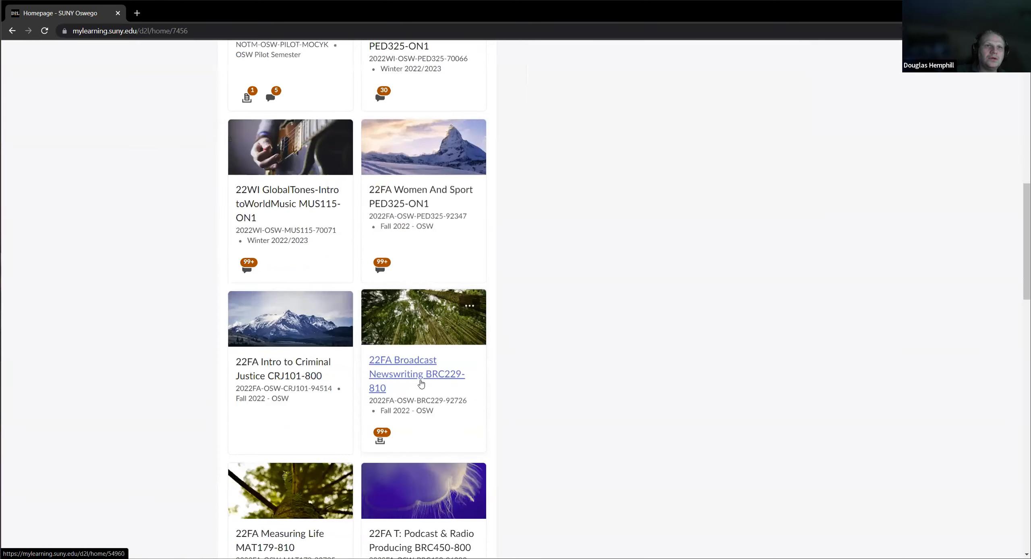
# Search the course list for "practice" and open the other instructor's practice course.
pyautogui.scroll(5, 249, 376)
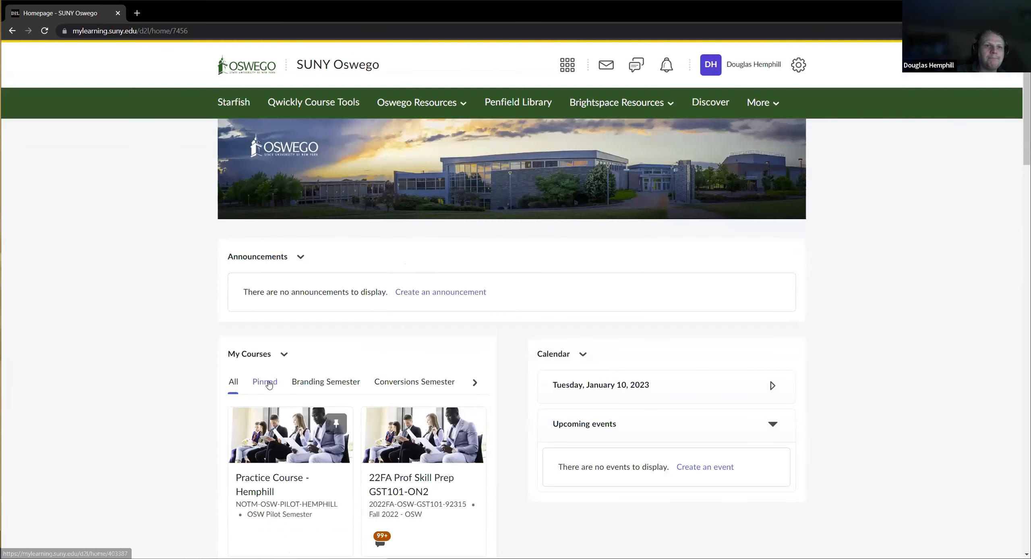
pyautogui.click(566, 65)
pyautogui.write('practive')
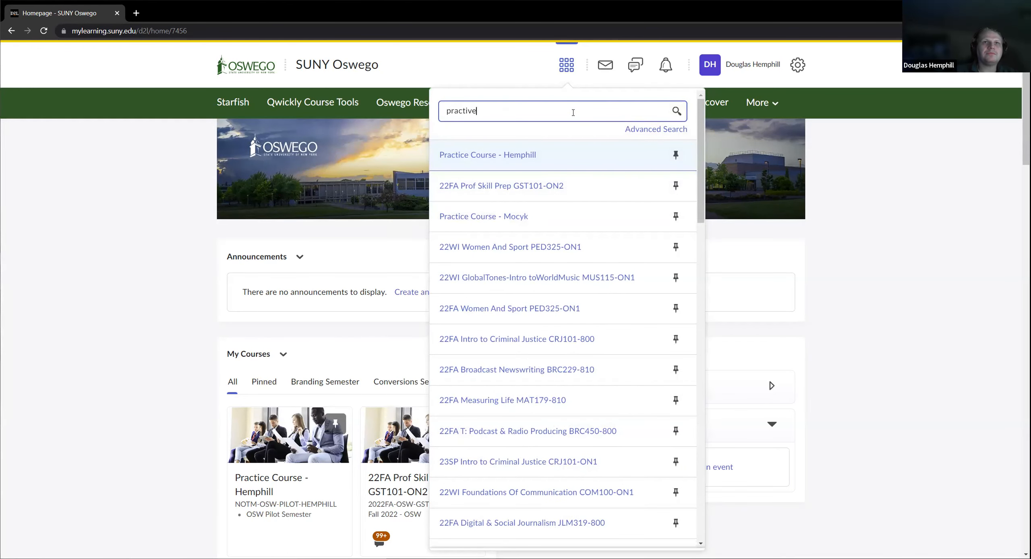
pyautogui.press('BackSpace')
pyautogui.press('BackSpace')
pyautogui.write('ce')
pyautogui.click(461, 223)
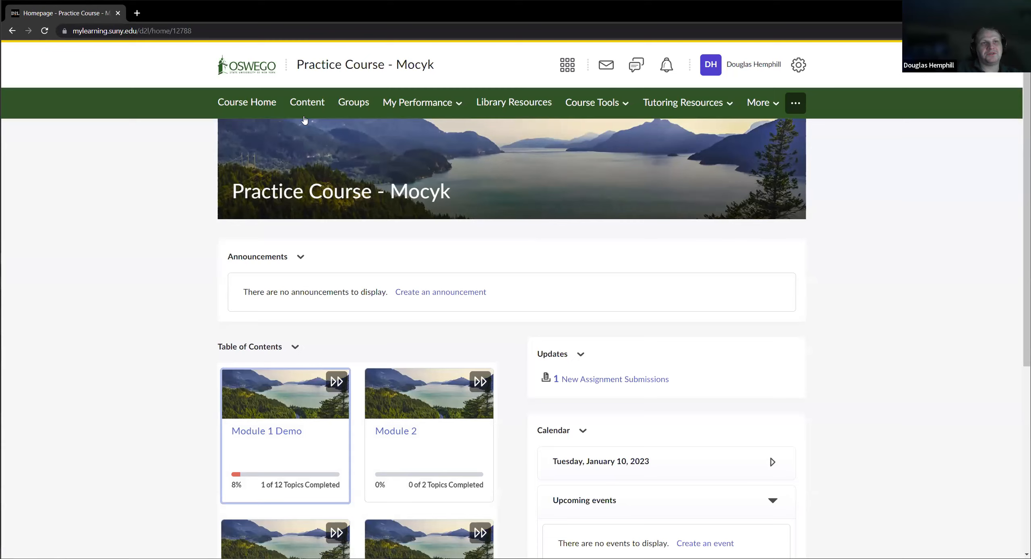
# View the practice course's content page and open the course's Assignments list.
pyautogui.click(306, 103)
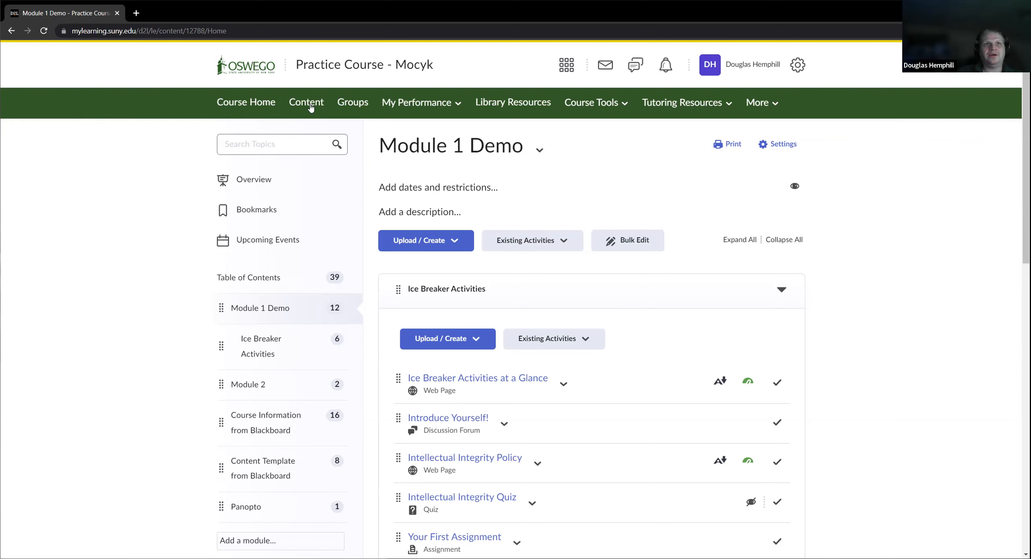
pyautogui.click(603, 108)
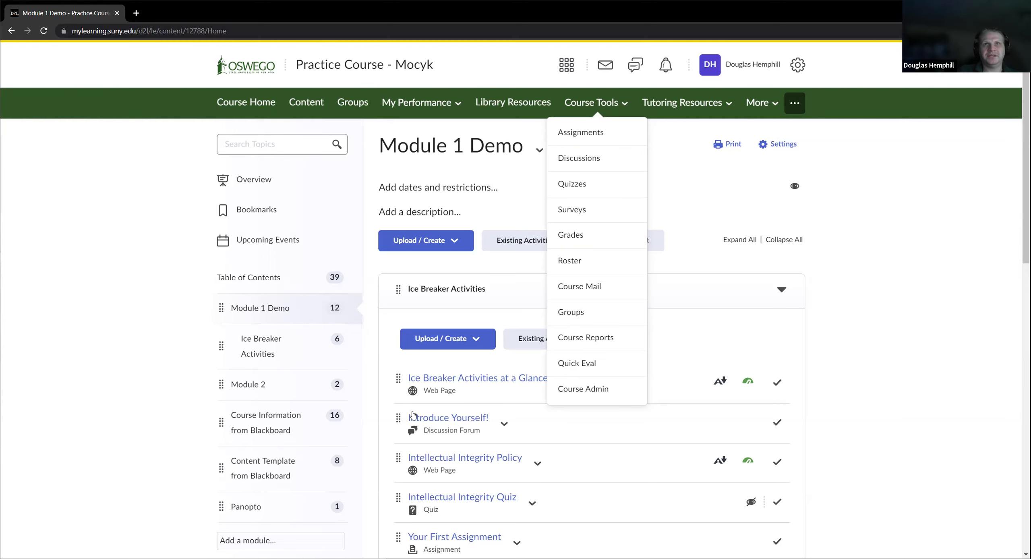
pyautogui.click(615, 136)
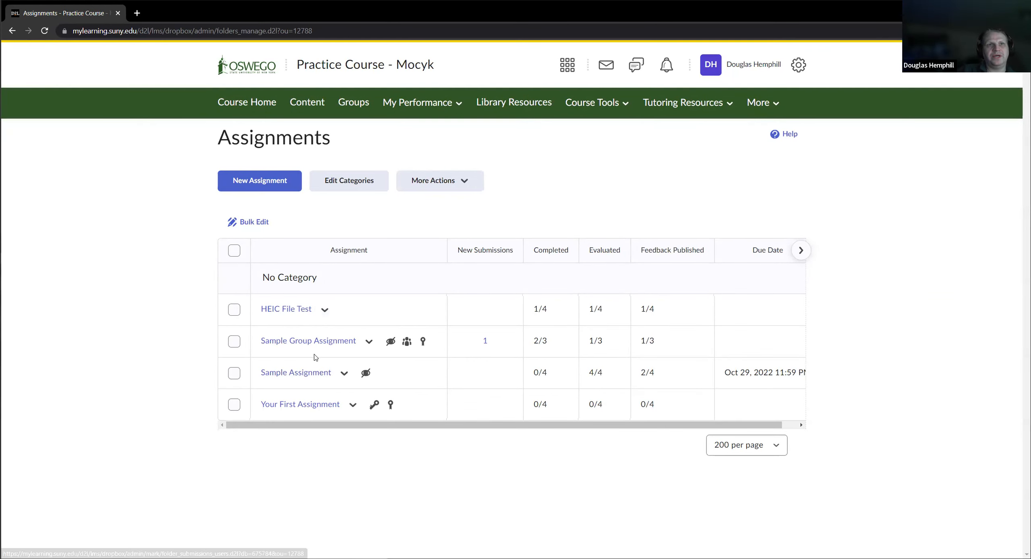
# Create a new assignment named "Example Assignment" graded out of 10 points.
pyautogui.click(271, 184)
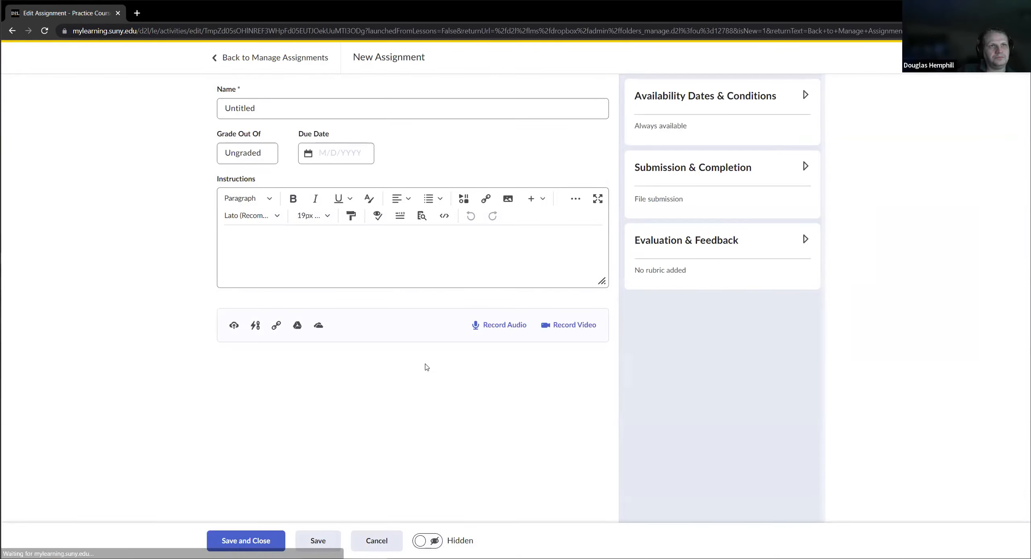
pyautogui.click(297, 107)
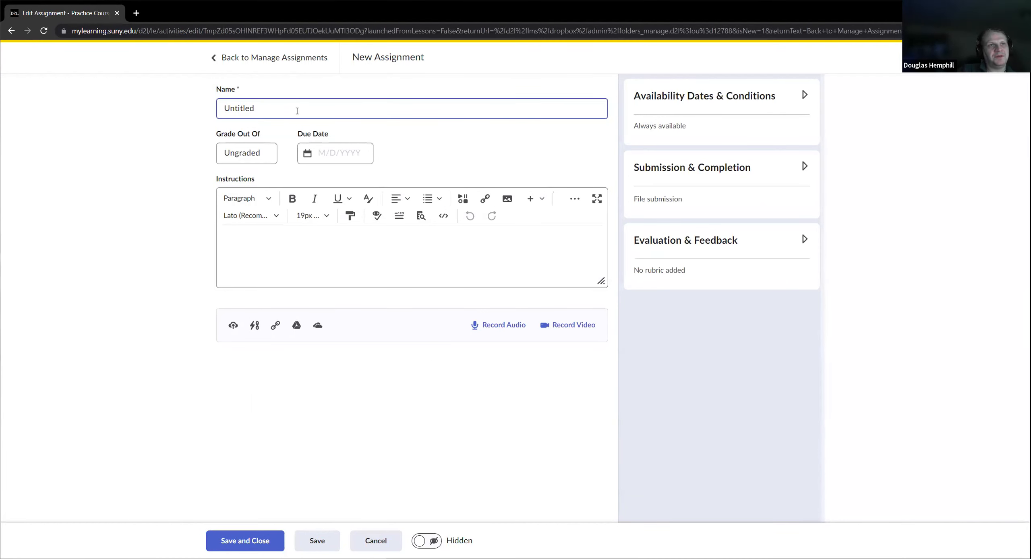
pyautogui.press('BackSpace')
pyautogui.press('BackSpace')
pyautogui.press('BackSpace')
pyautogui.press('BackSpace')
pyautogui.press('BackSpace')
pyautogui.press('BackSpace')
pyautogui.press('BackSpace')
pyautogui.press('BackSpace')
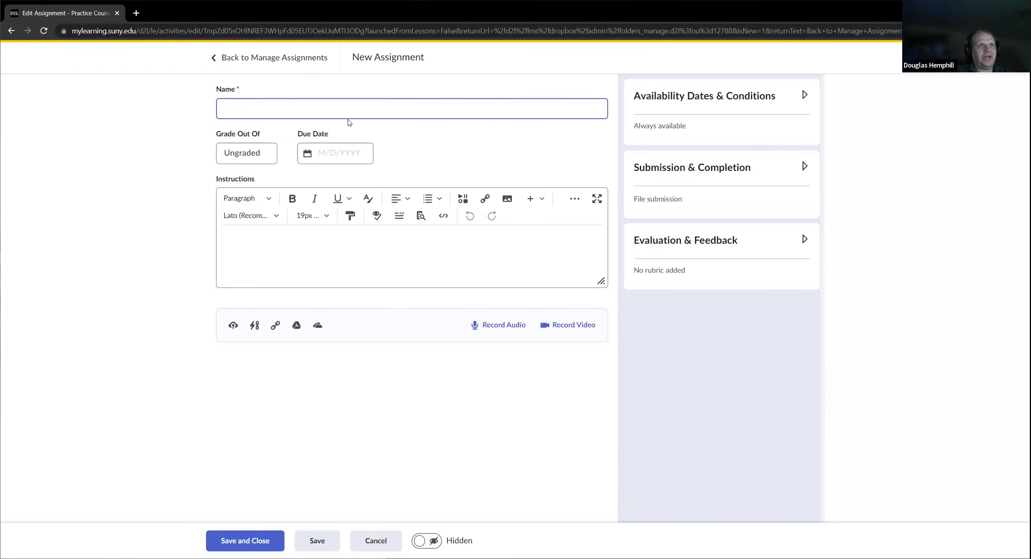
pyautogui.write('Example')
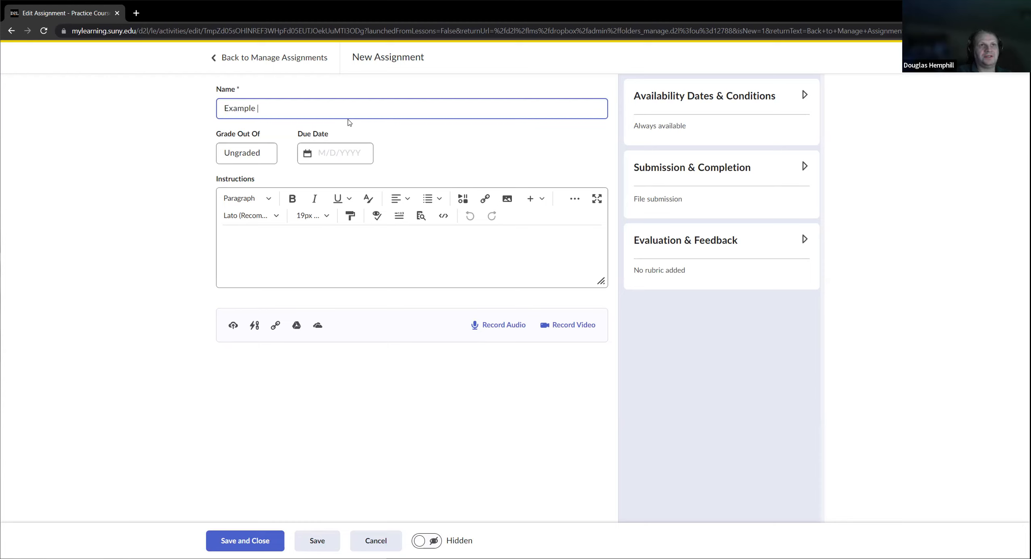
pyautogui.write(' Assignment')
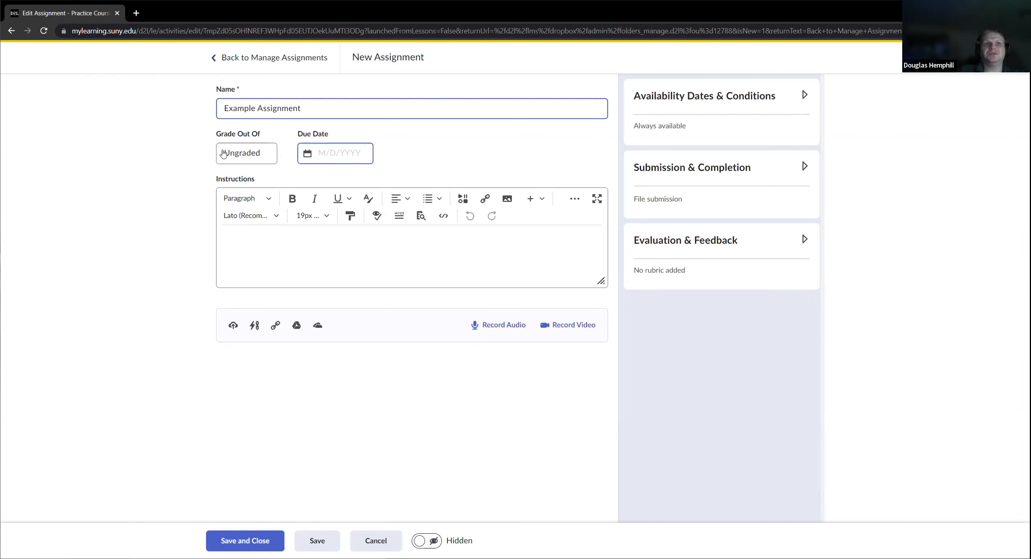
pyautogui.click(254, 153)
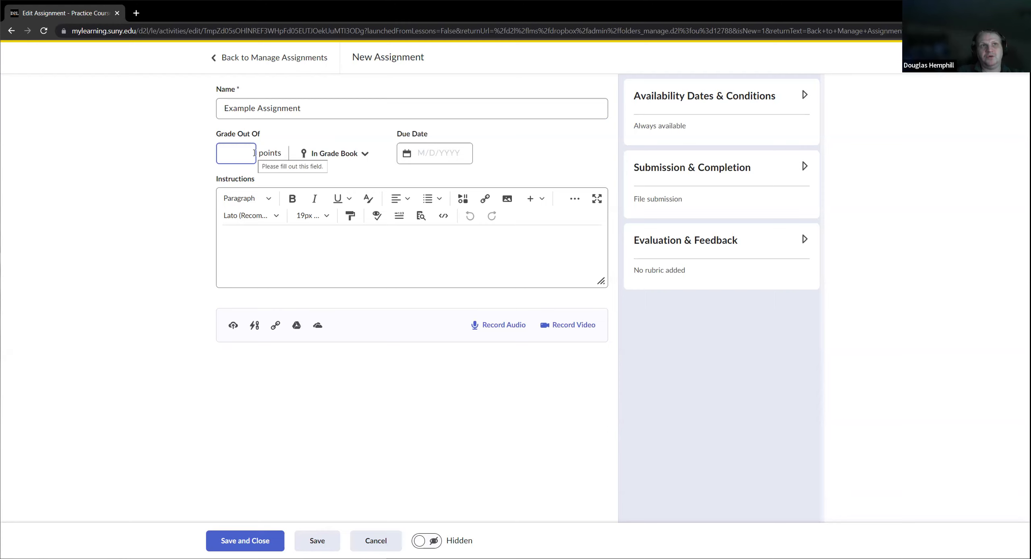
pyautogui.write('10')
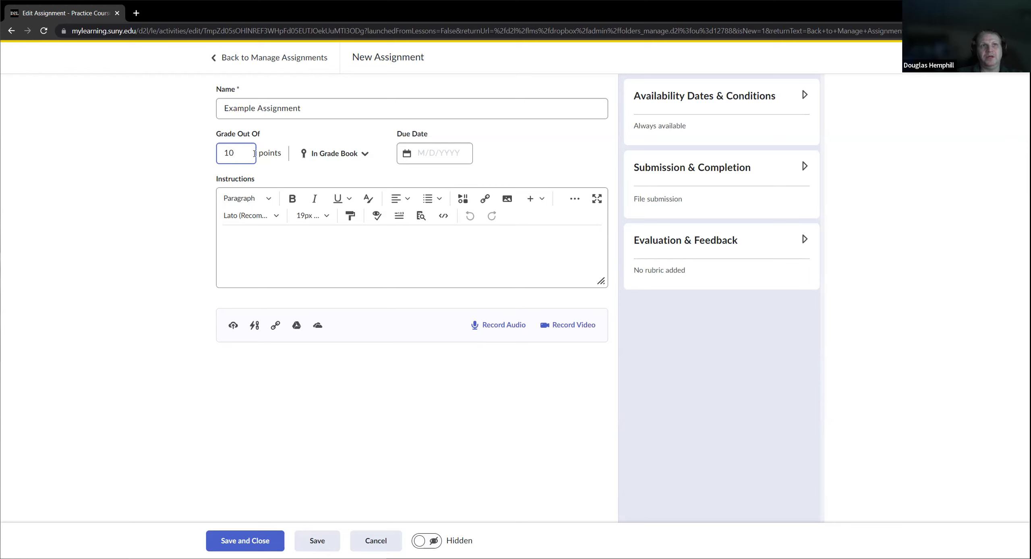
# Try linking the assignment to the existing grade item Sample Assignment, and switch back to creating a new linked grade item.
pyautogui.click(359, 159)
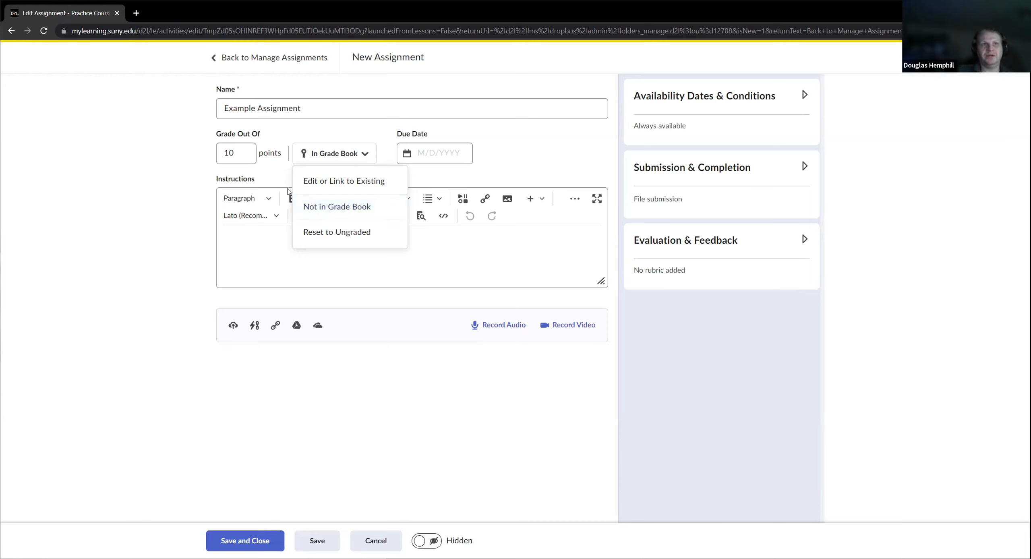
pyautogui.click(331, 184)
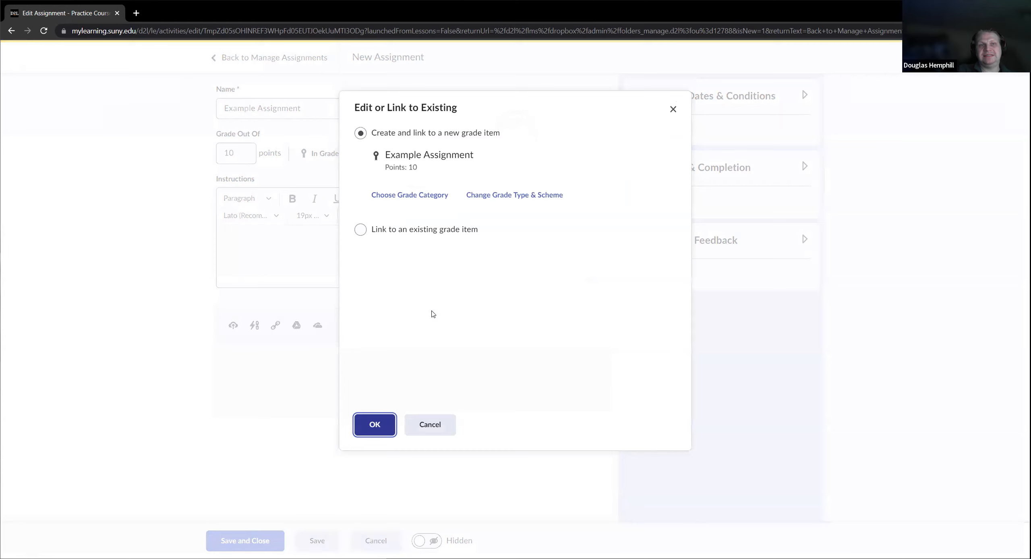
pyautogui.click(361, 232)
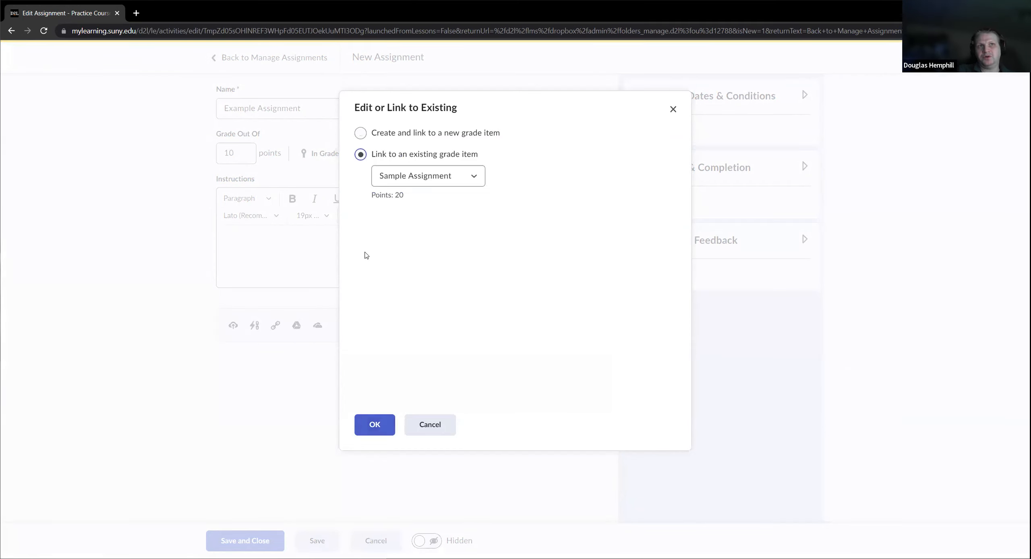
pyautogui.click(415, 180)
pyautogui.click(417, 190)
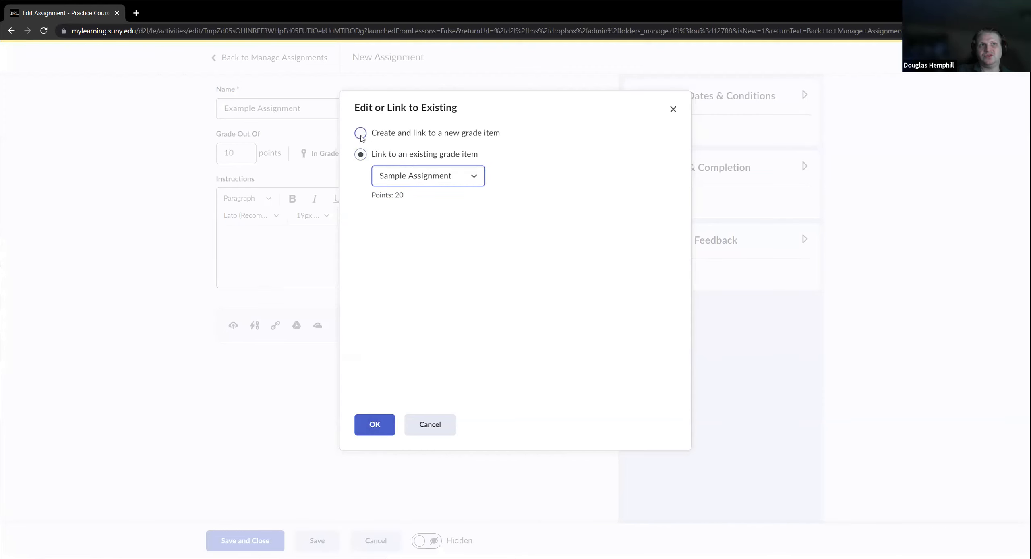
pyautogui.click(375, 133)
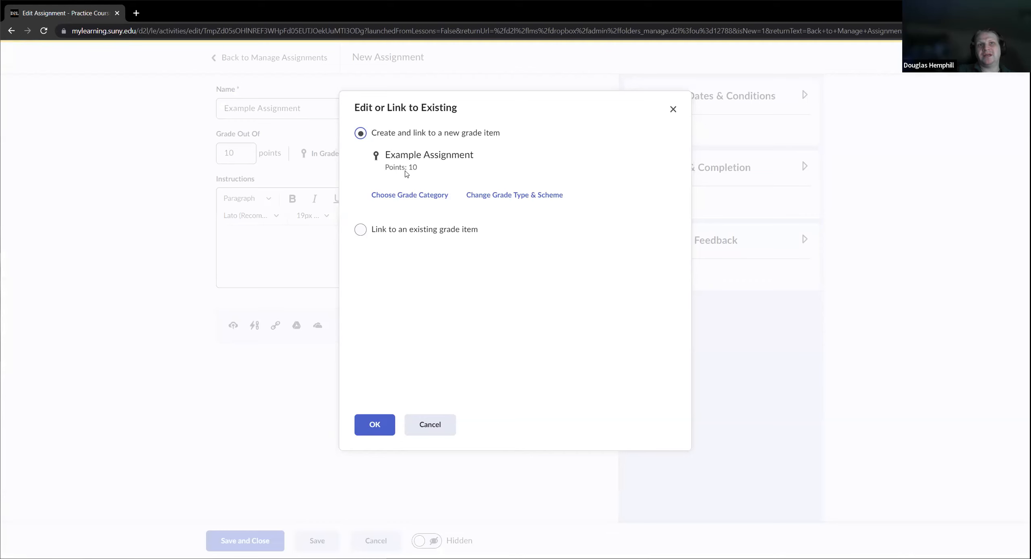
# Choose Assignment as the grade category for the new grade item.
pyautogui.click(400, 196)
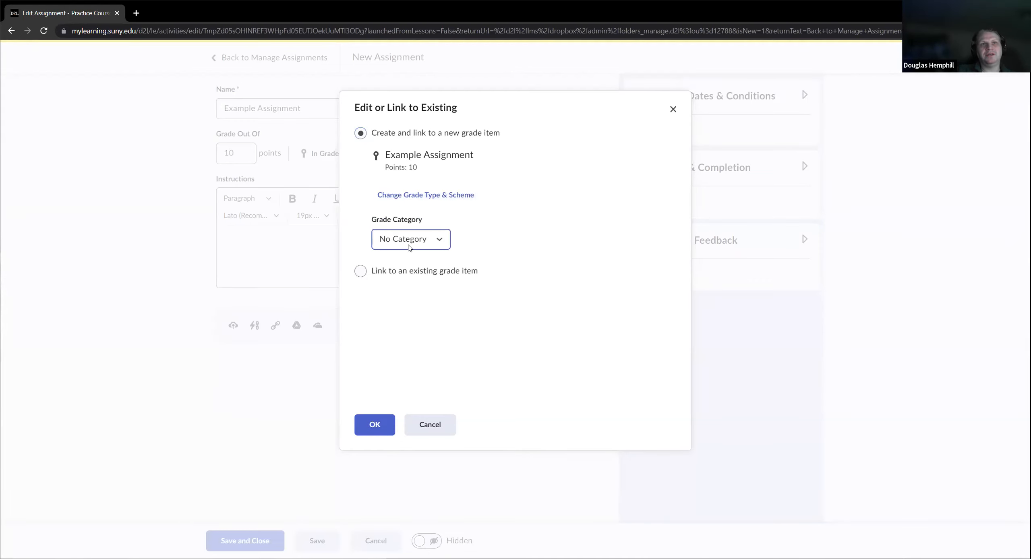
pyautogui.click(409, 245)
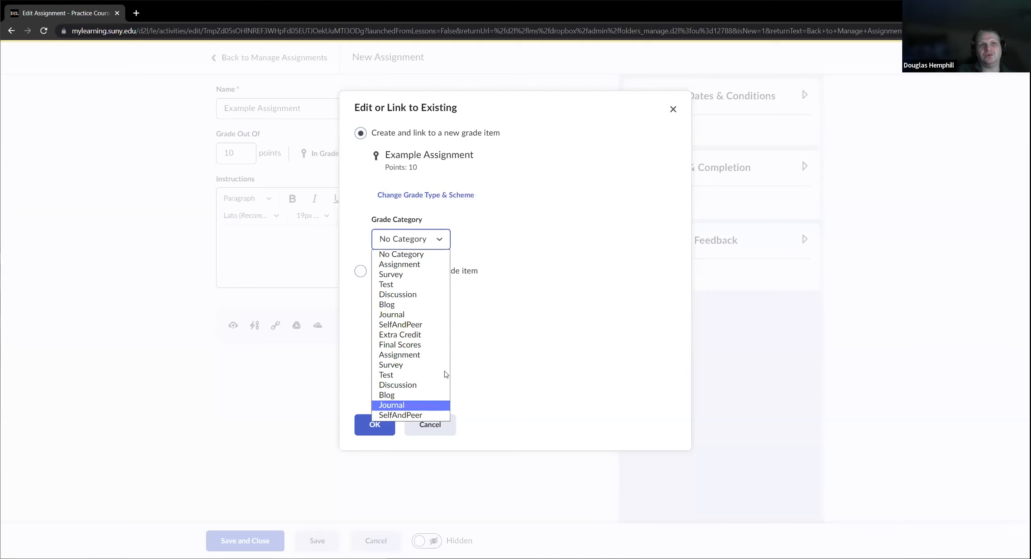
pyautogui.click(444, 266)
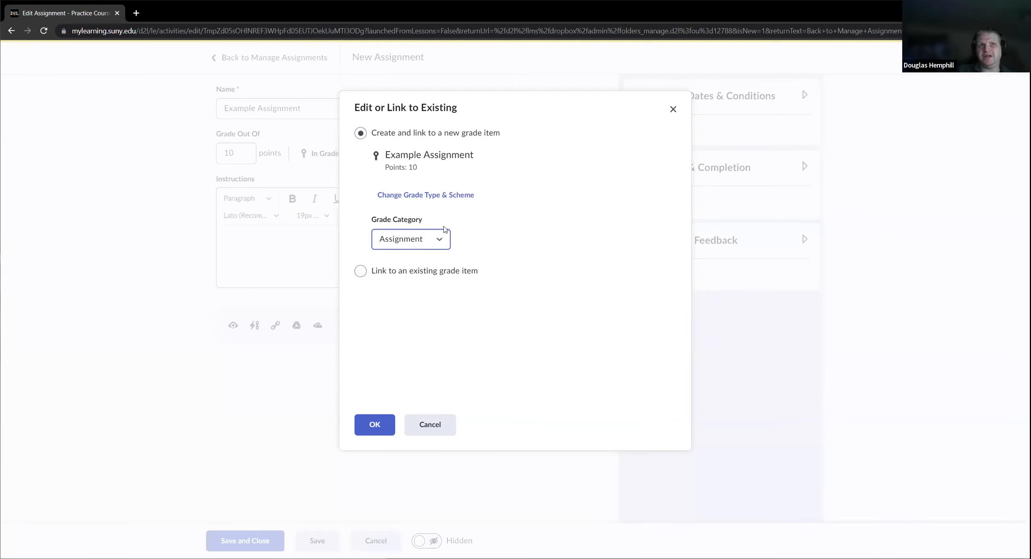
# Try the Percentage and Letter grade schemes for the new grade item, and discard the grade link changes.
pyautogui.click(439, 197)
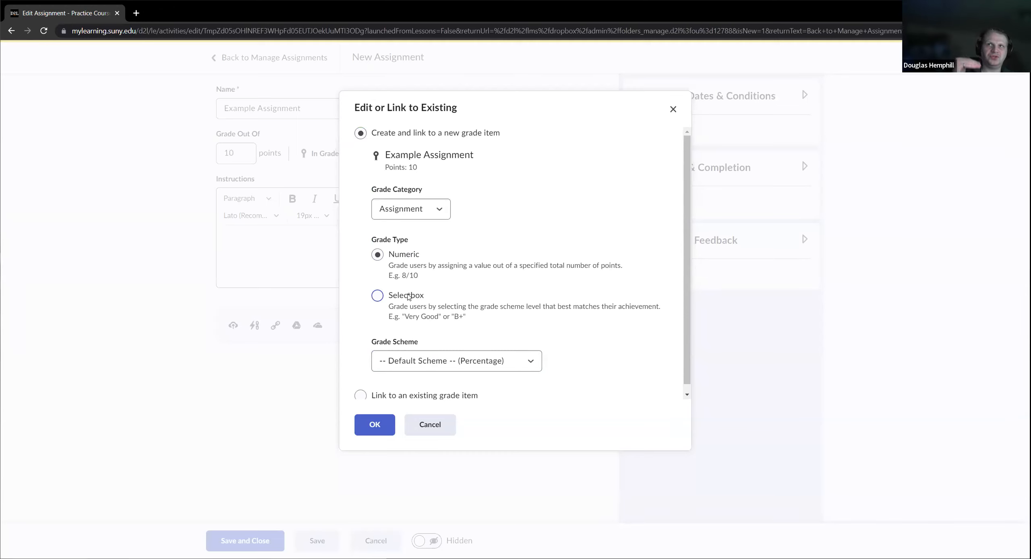
pyautogui.click(432, 358)
pyautogui.scroll(-1, 443, 336)
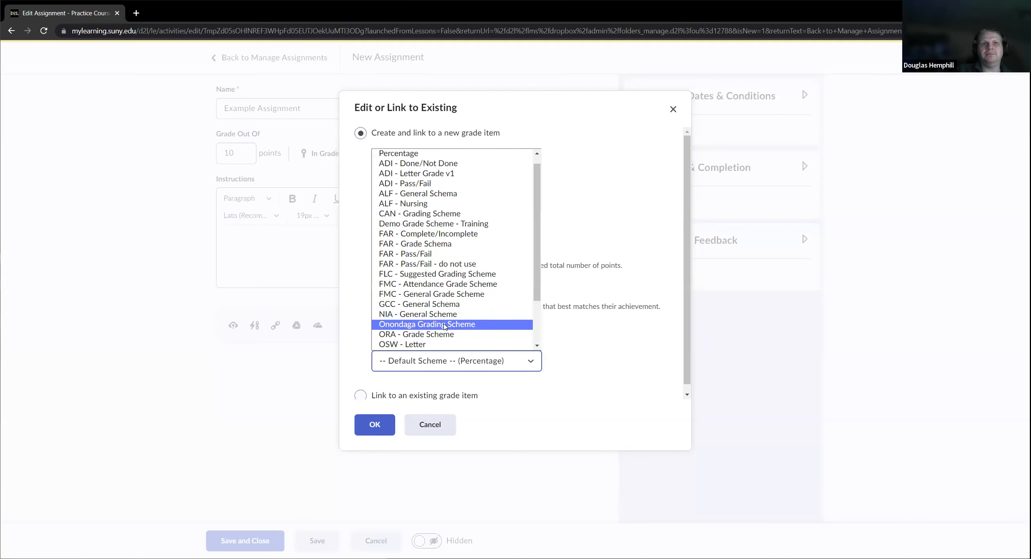
pyautogui.scroll(1, 445, 327)
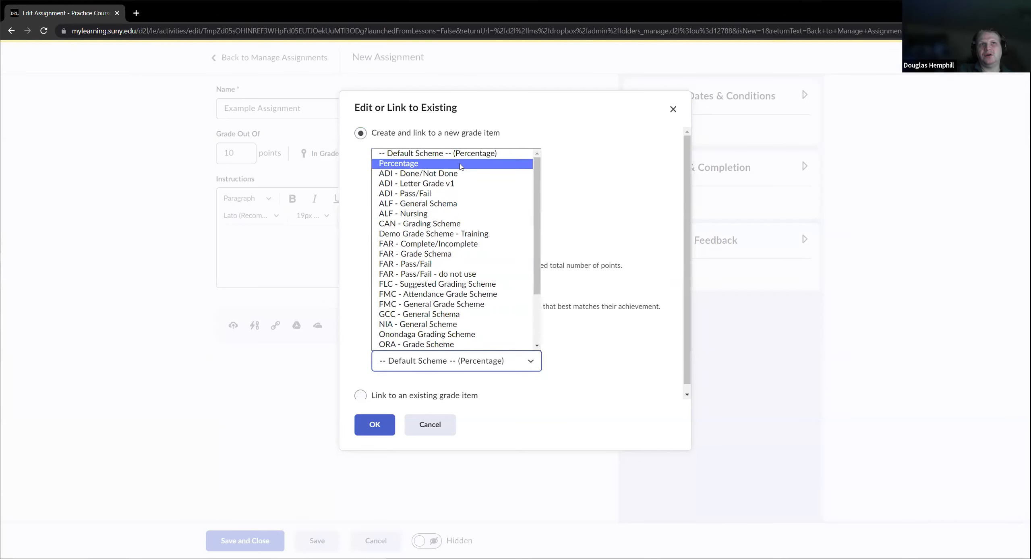
pyautogui.click(434, 365)
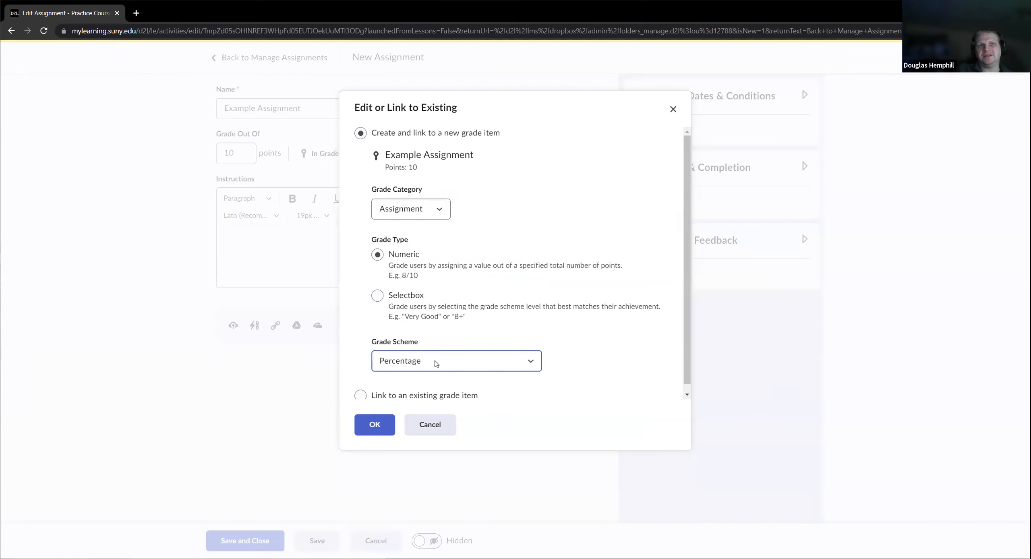
pyautogui.click(435, 364)
pyautogui.scroll(-1, 479, 302)
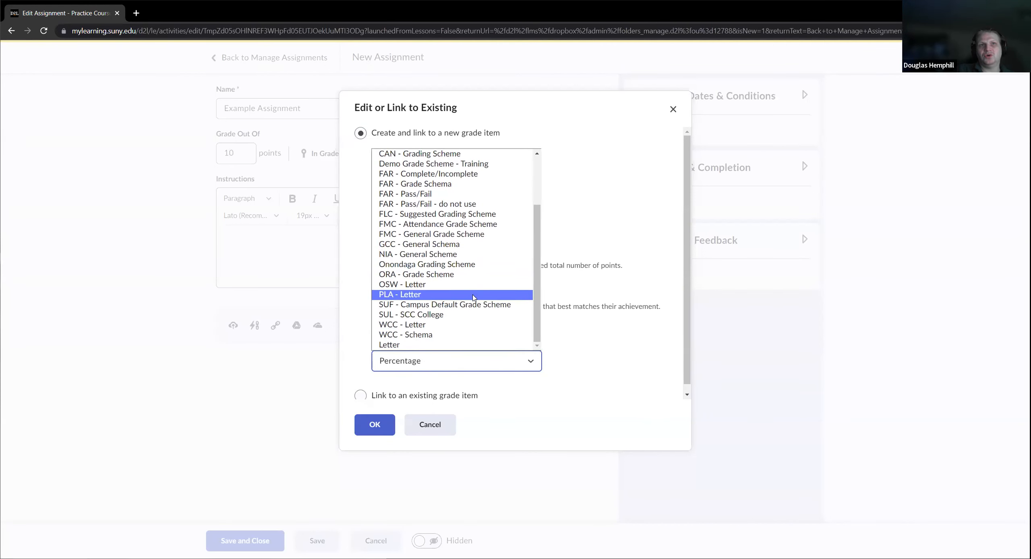
pyautogui.click(461, 345)
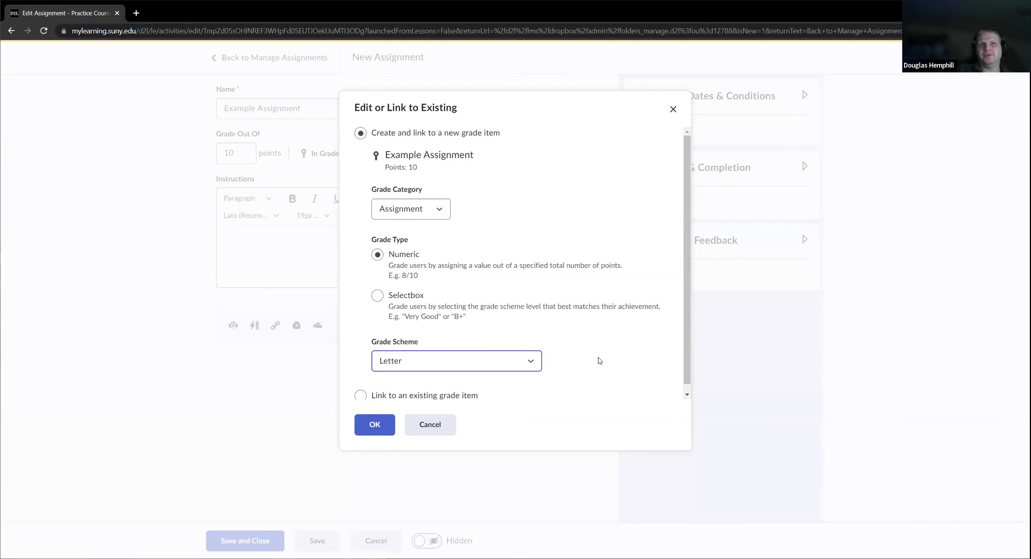
pyautogui.click(427, 430)
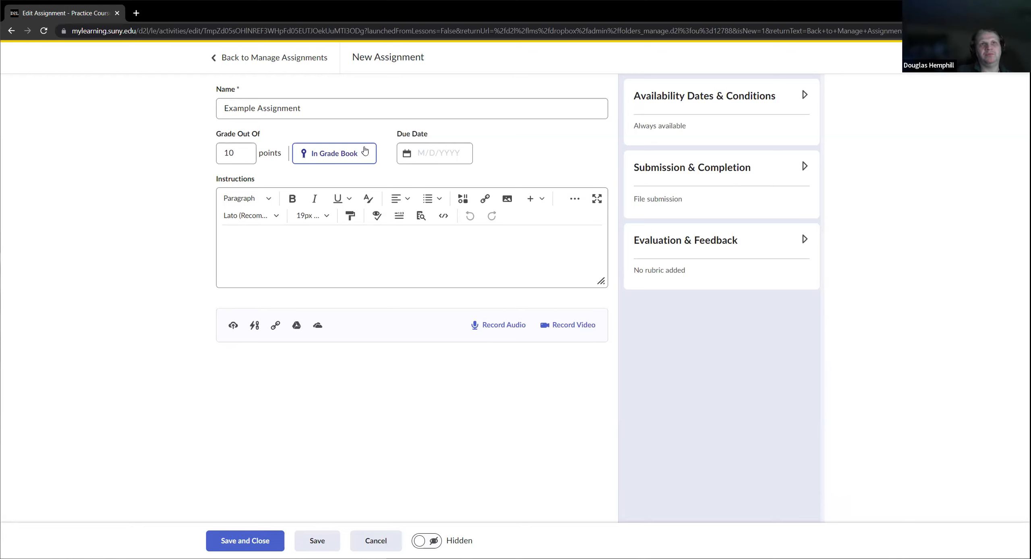
# Set the assignment's due date to 1/19/2023.
pyautogui.click(434, 155)
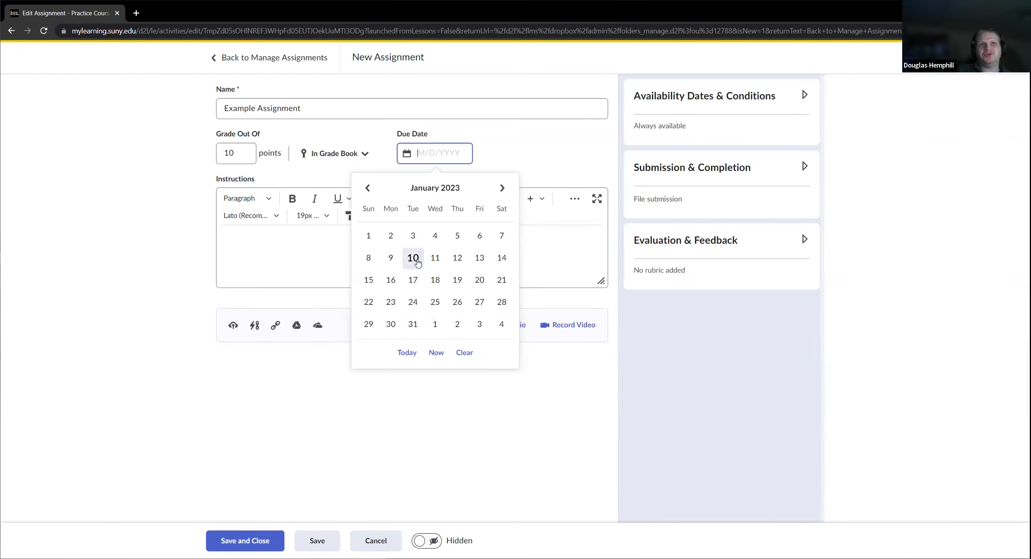
pyautogui.click(446, 157)
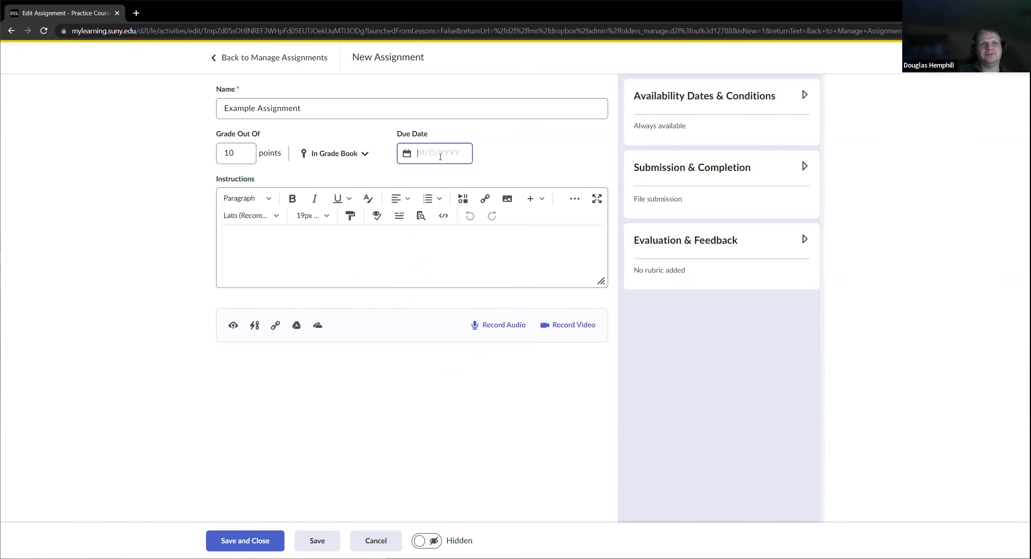
pyautogui.click(442, 157)
pyautogui.click(457, 280)
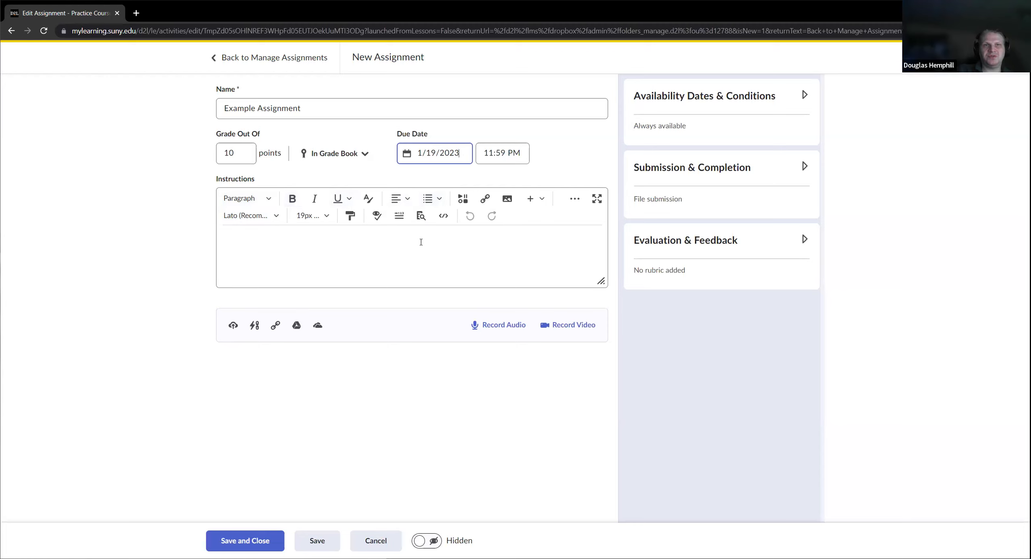
# Enter "Type in here" as the assignment's instructions, followed by a new line.
pyautogui.click(380, 248)
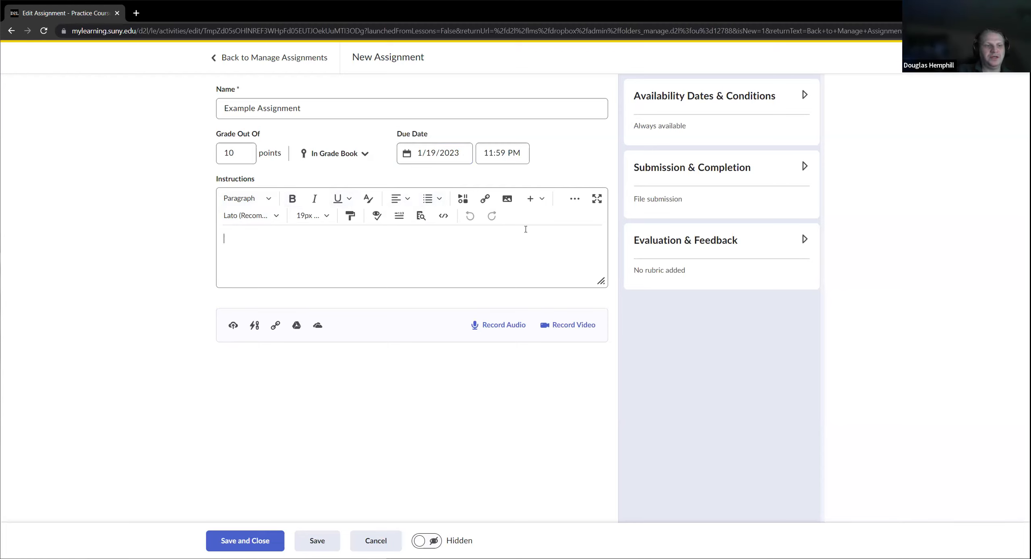
pyautogui.write('Type ')
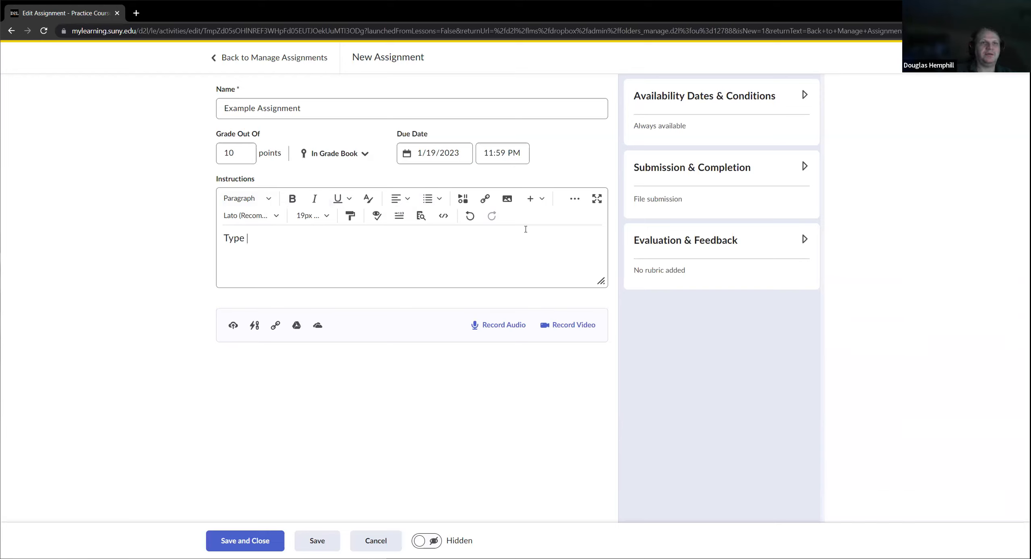
pyautogui.write('in here')
pyautogui.press('Return')
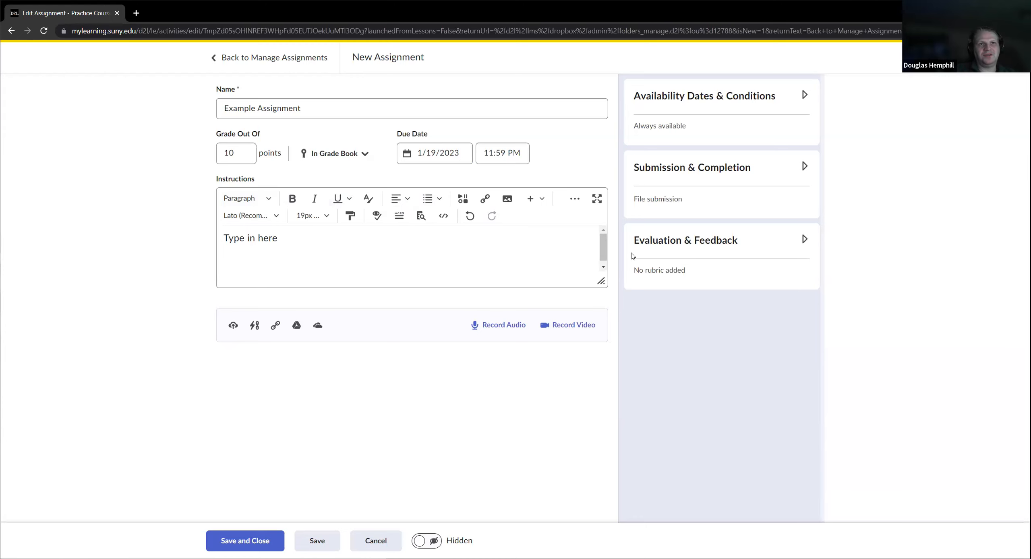
# Examine the sources offered by Insert Stuff for the assignment instructions, down to Panopto - OSW, and cancel the insertion.
pyautogui.click(466, 203)
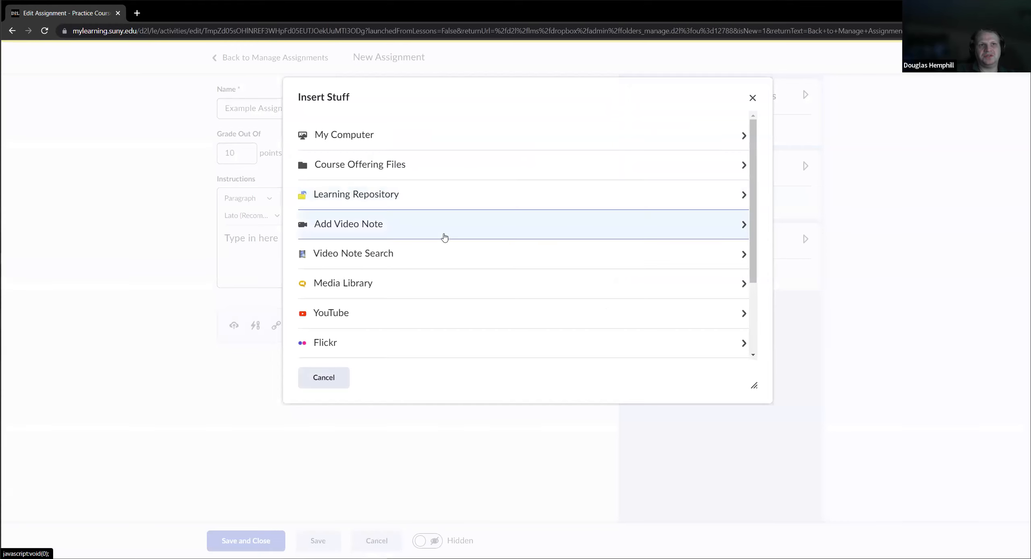
pyautogui.scroll(-3, 443, 234)
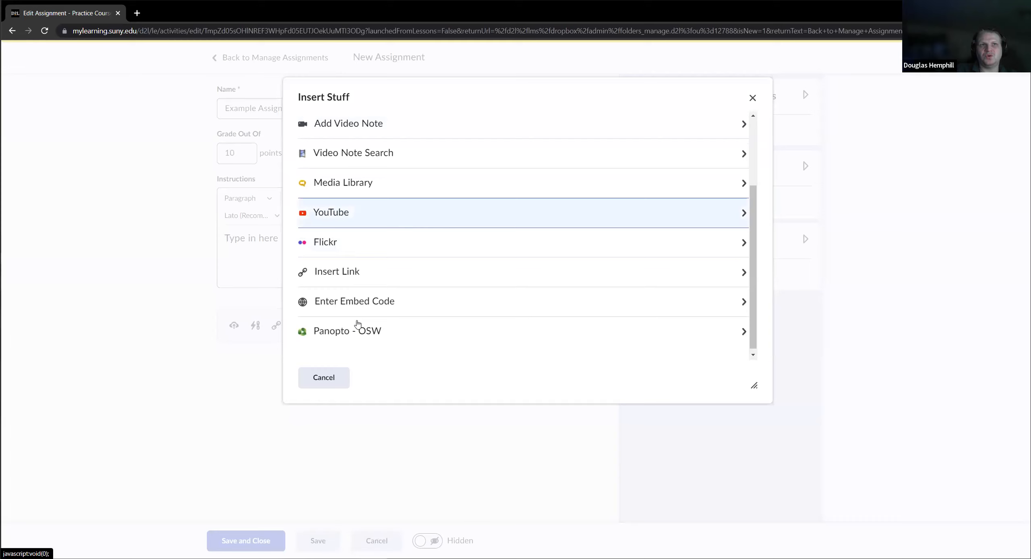
pyautogui.scroll(-1, 355, 322)
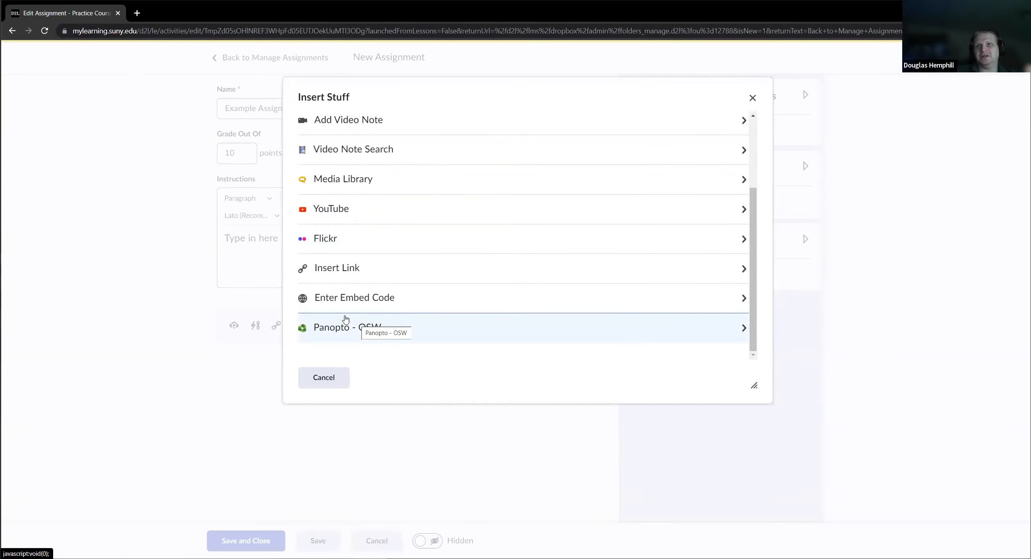
pyautogui.click(324, 377)
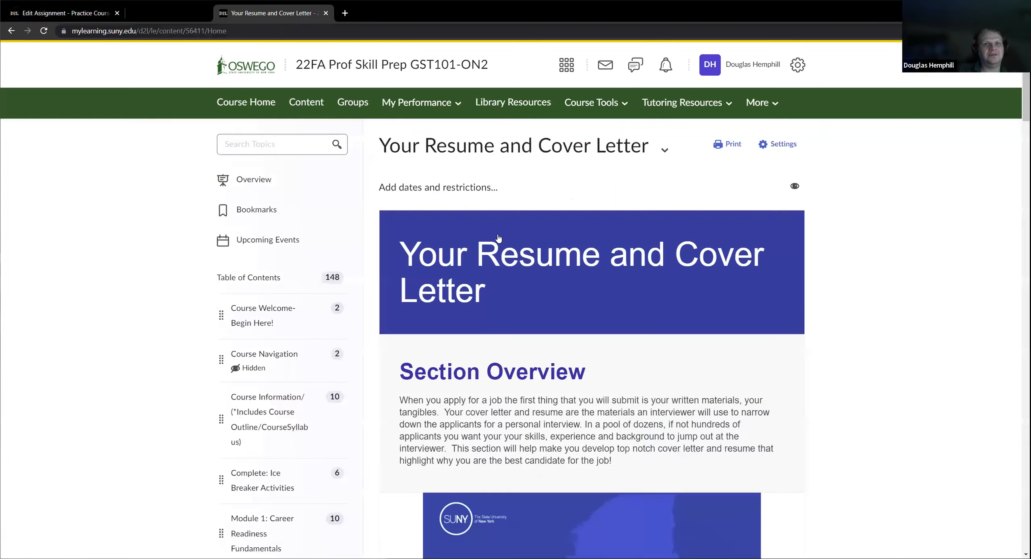
# Review how assignment instructions are laid out in the Your Resume and Cover Letter module of the 22FA Prof Skill Prep GST101-ON2 course.
pyautogui.scroll(-15, 529, 219)
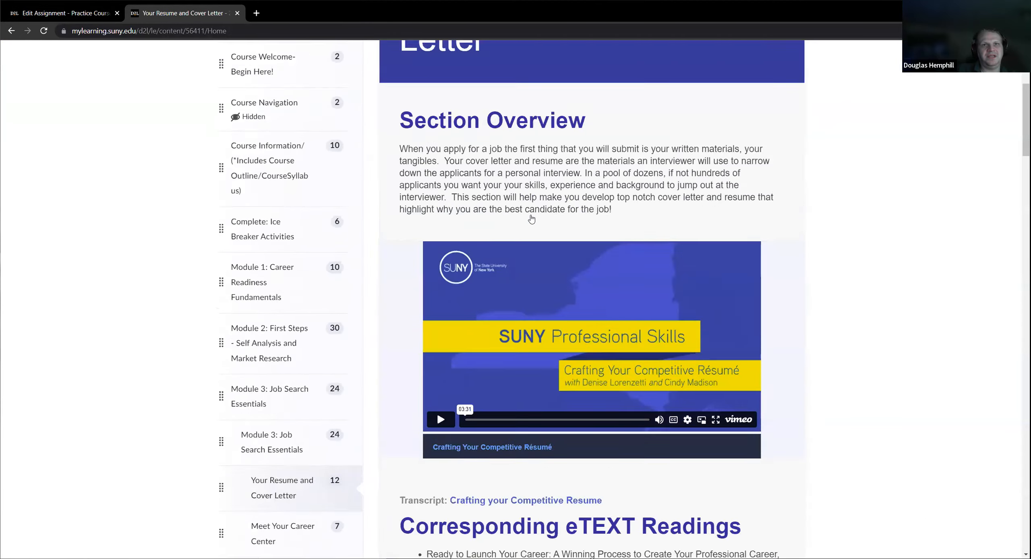
pyautogui.scroll(-15, 528, 219)
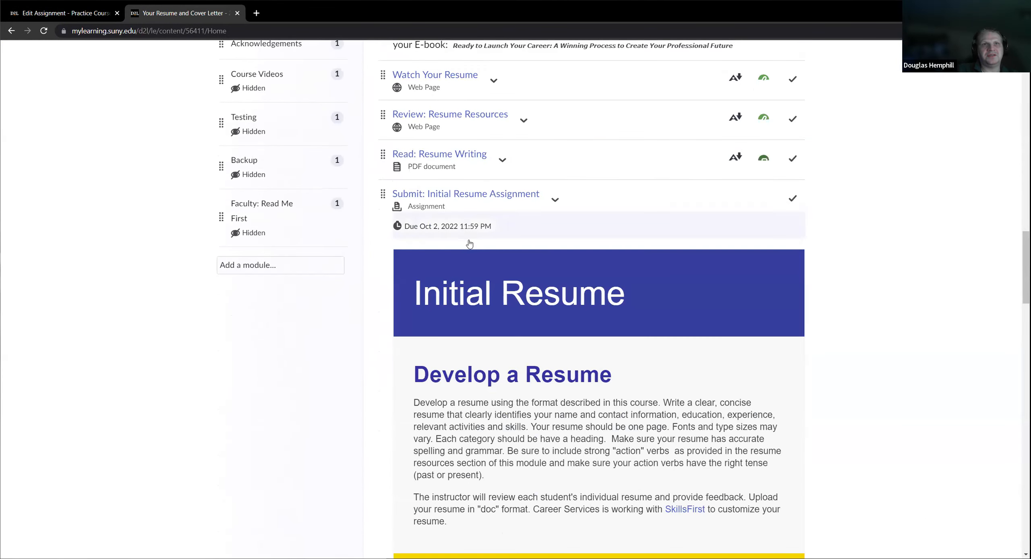
pyautogui.scroll(-20, 474, 242)
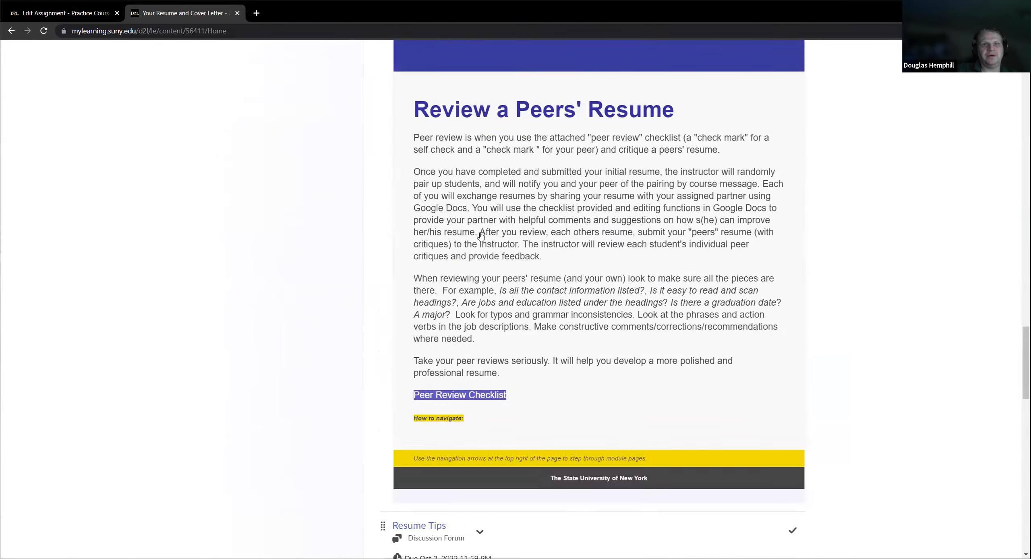
pyautogui.scroll(-13, 480, 237)
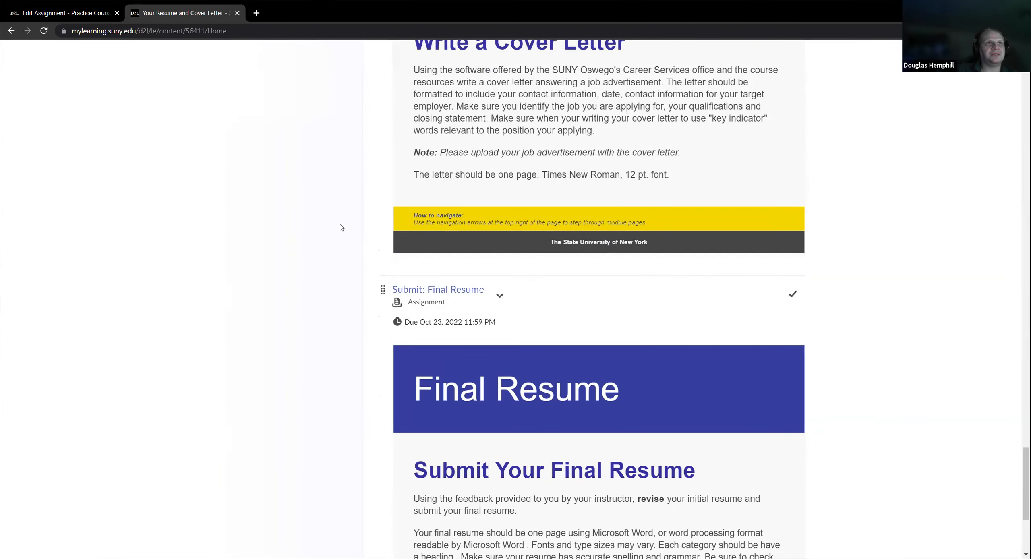
pyautogui.scroll(19, 340, 223)
pyautogui.scroll(15, 261, 400)
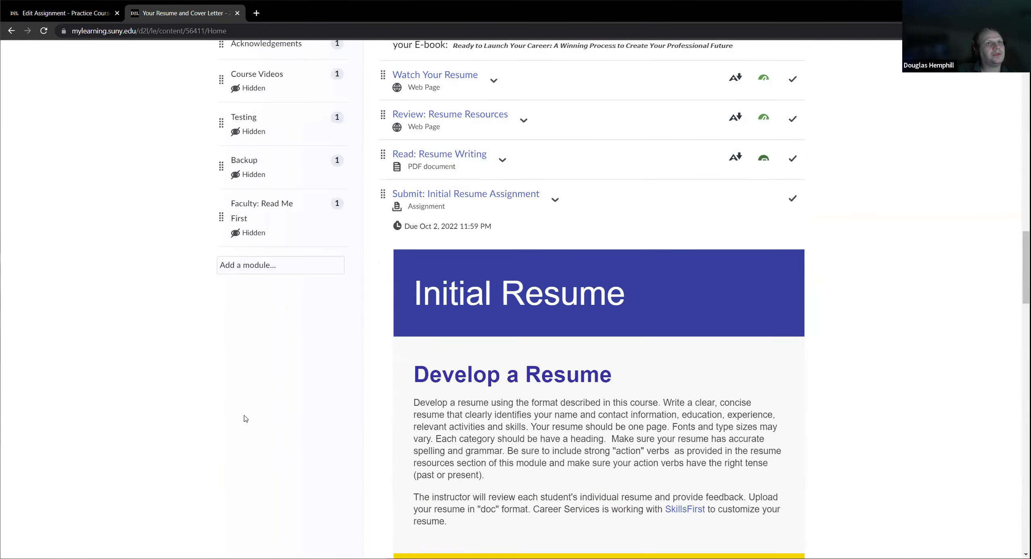
pyautogui.scroll(15, 240, 417)
pyautogui.scroll(5, 237, 423)
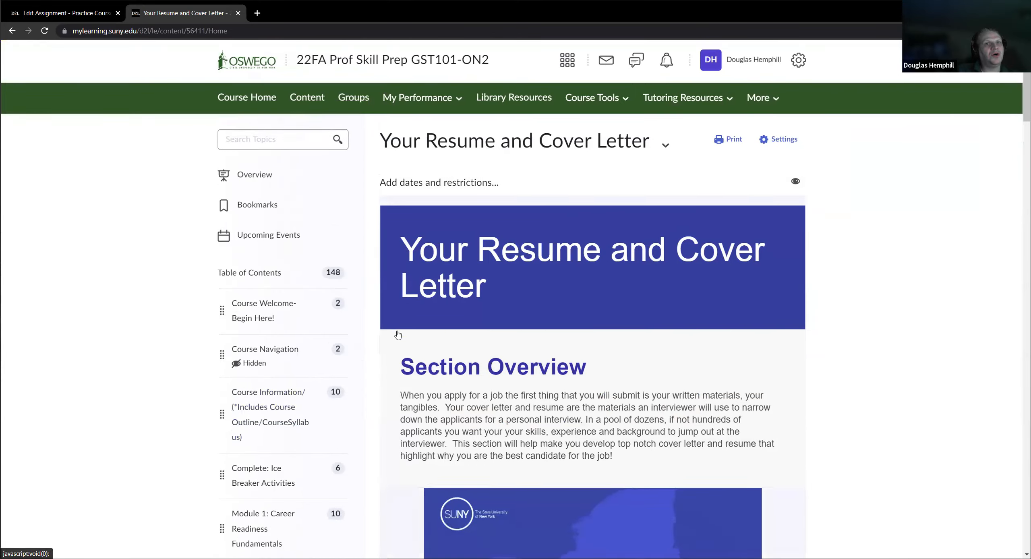
pyautogui.scroll(-8, 237, 423)
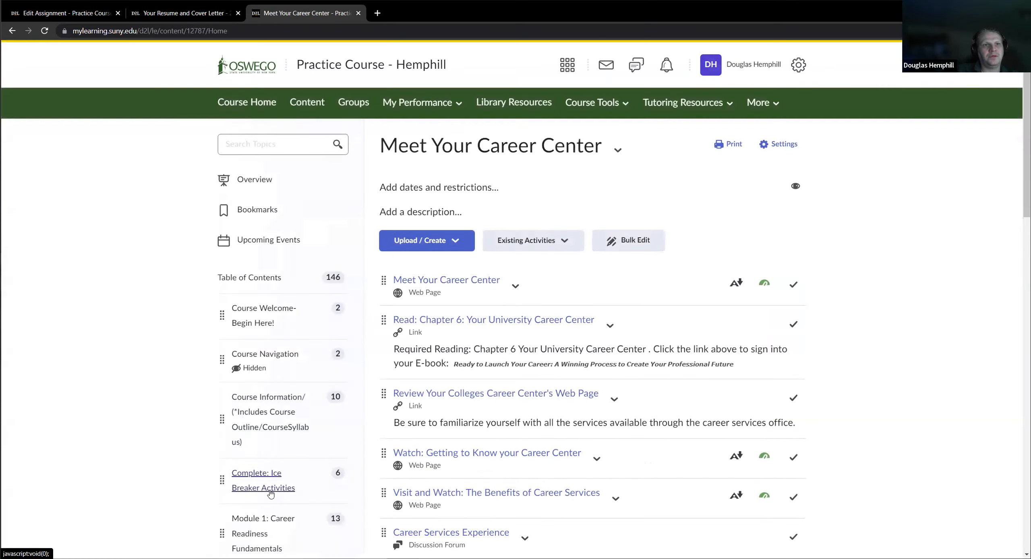
# Browse Modules 1 and 2 of the practice course and open the Executing the Initial Job Search submodule.
pyautogui.scroll(-2, 258, 523)
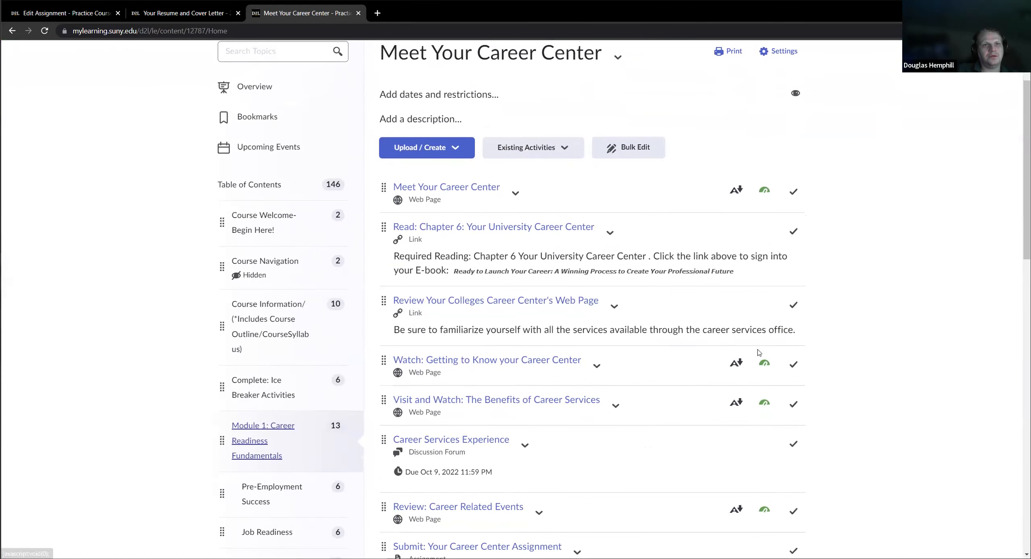
pyautogui.scroll(-4, 757, 349)
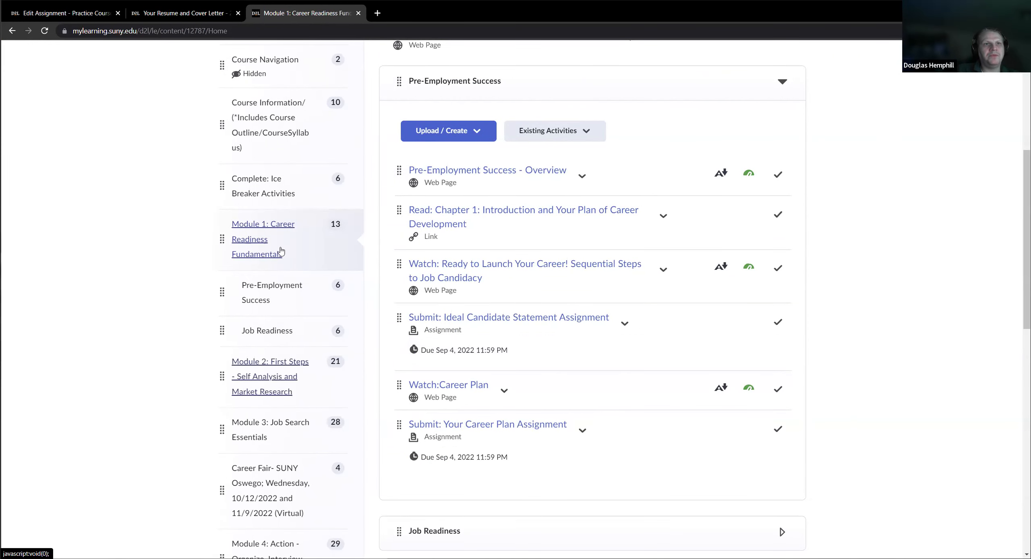
pyautogui.click(266, 393)
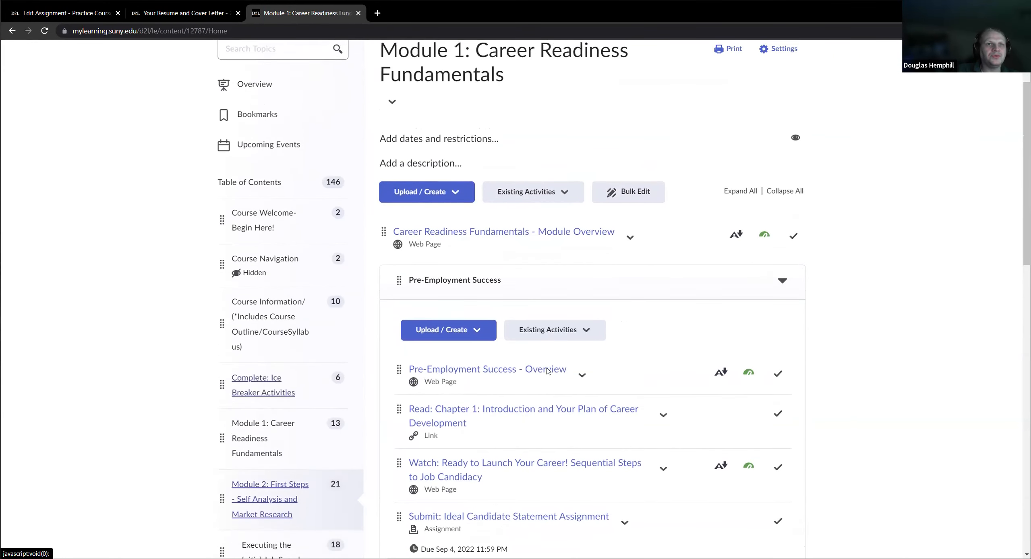
pyautogui.scroll(-4, 692, 369)
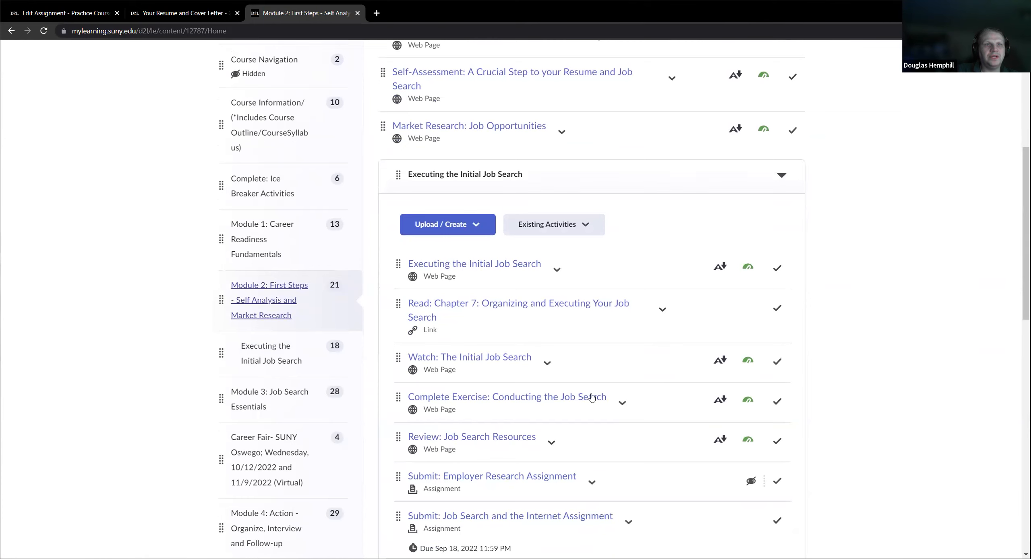
pyautogui.click(313, 371)
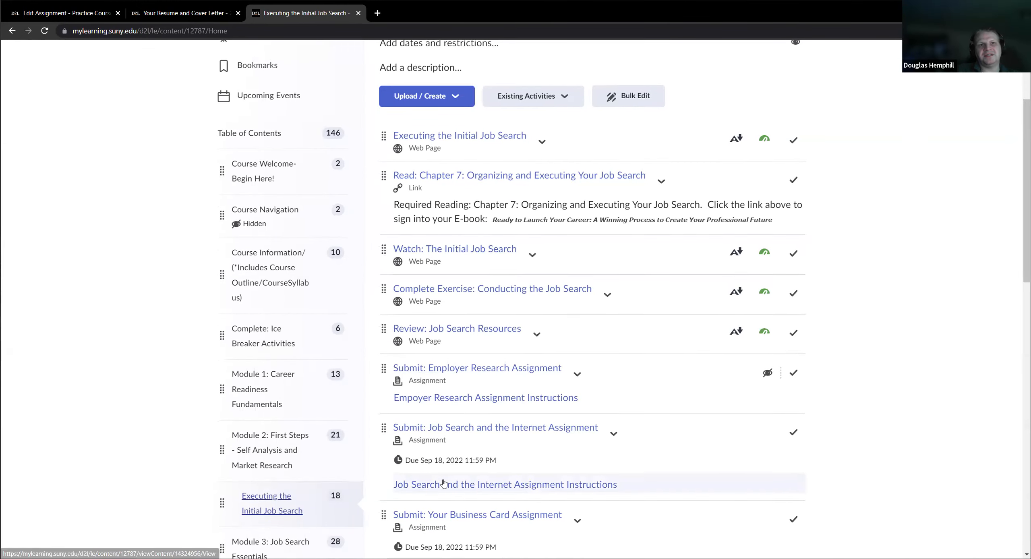
# View the Job Search and the Internet Assignment Instructions PDF, and close the example course pages to return to the new assignment.
pyautogui.scroll(-2, 444, 481)
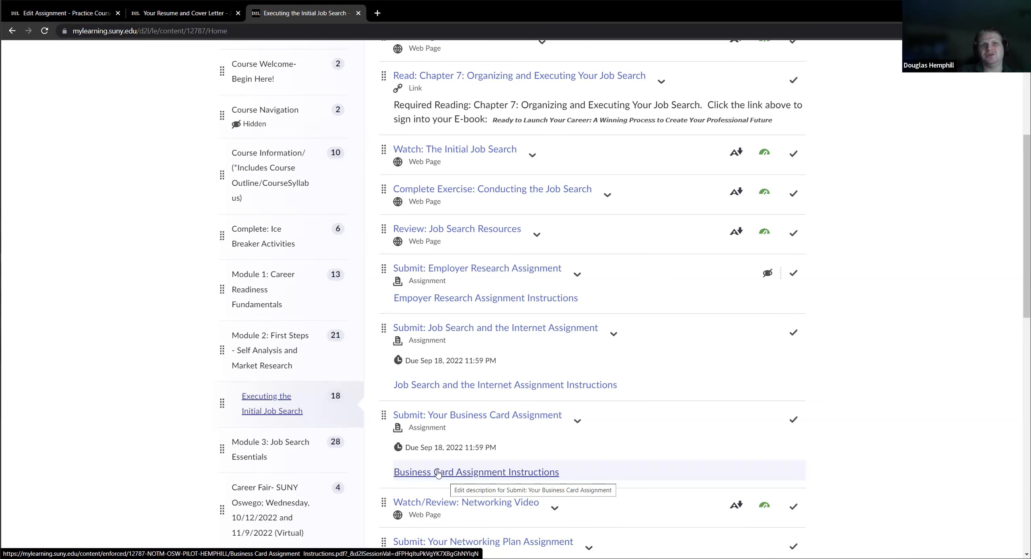
pyautogui.click(460, 387)
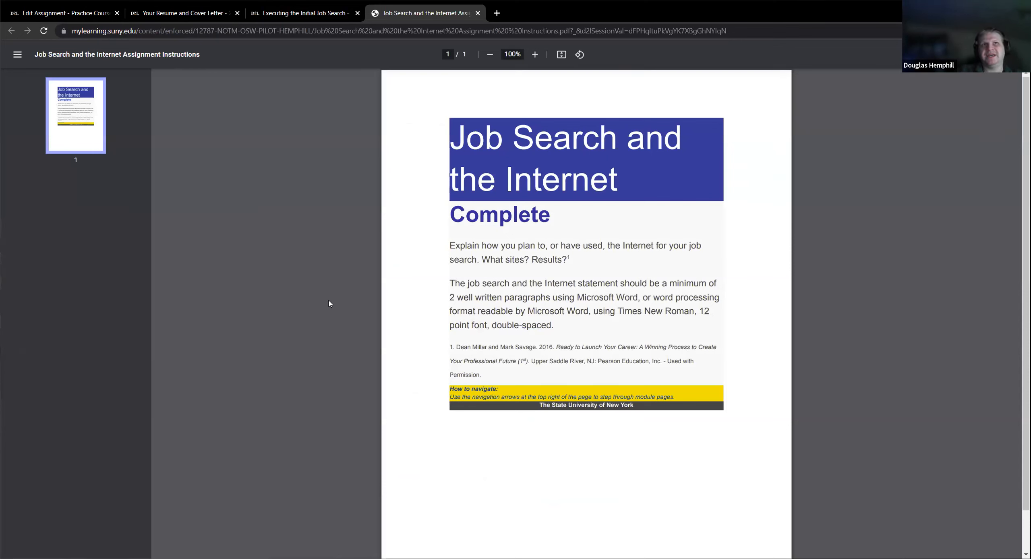
pyautogui.click(477, 13)
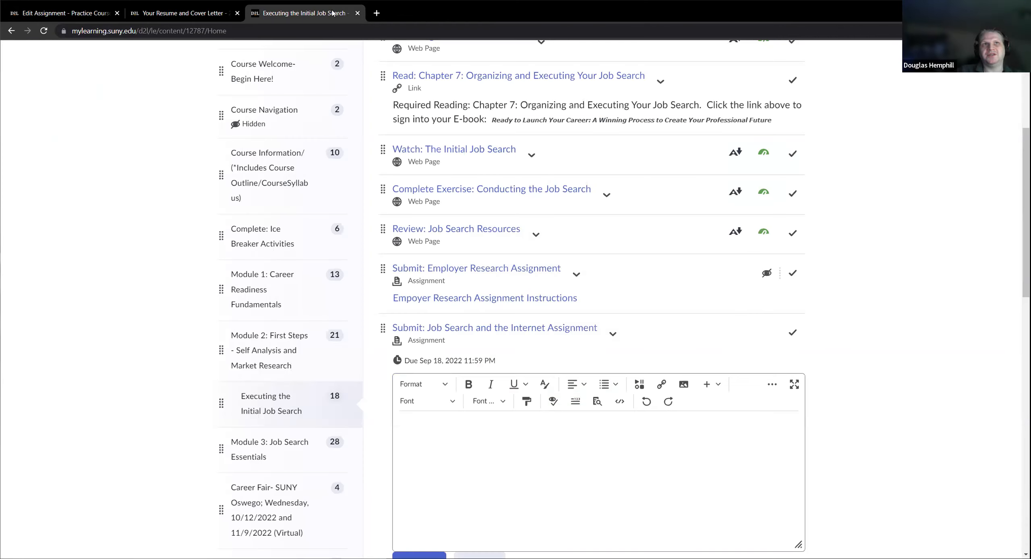
pyautogui.click(358, 14)
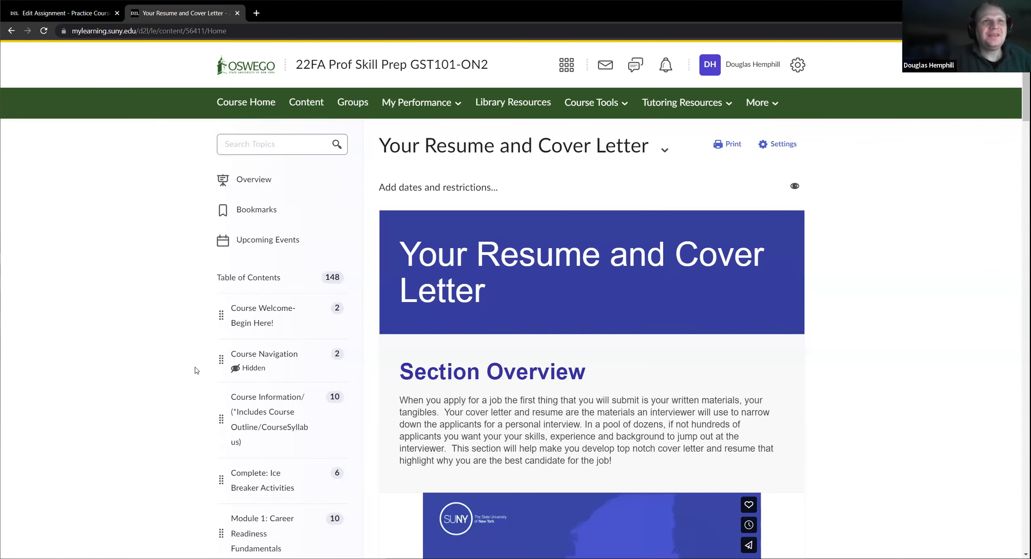
pyautogui.click(238, 13)
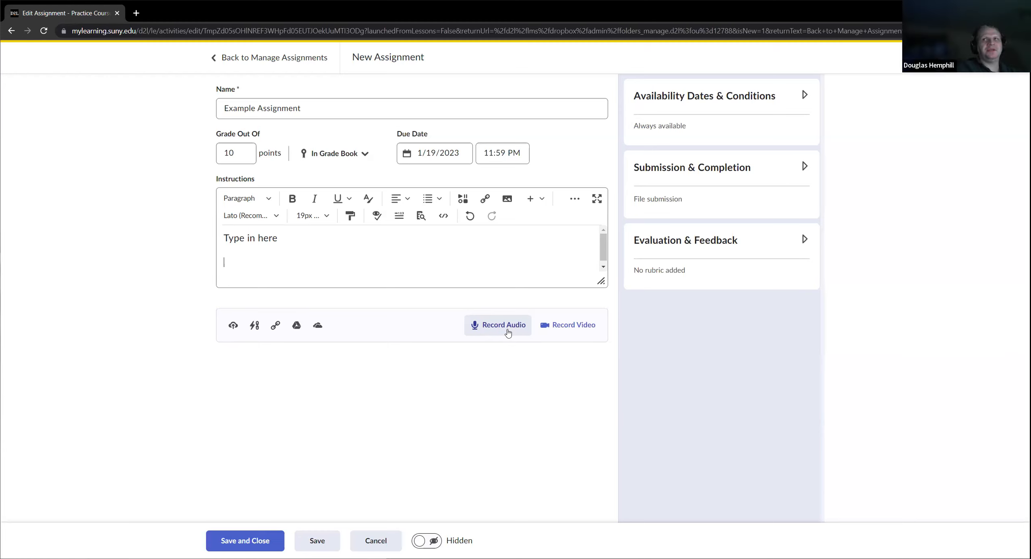
# Examine the Quicklink options and the My Computer upload form for the selected instructions text, and cancel both.
pyautogui.tripleClick(301, 238)
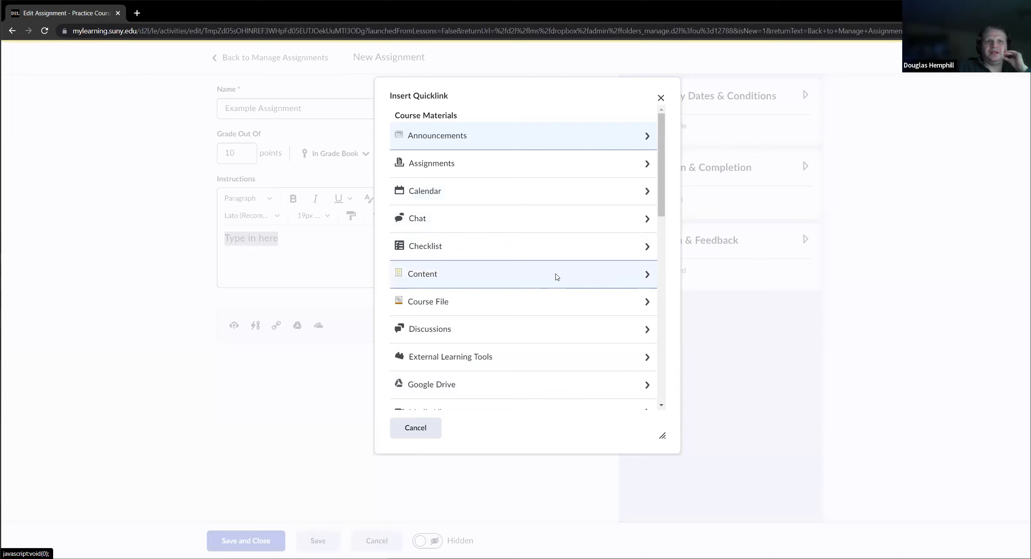
pyautogui.click(415, 428)
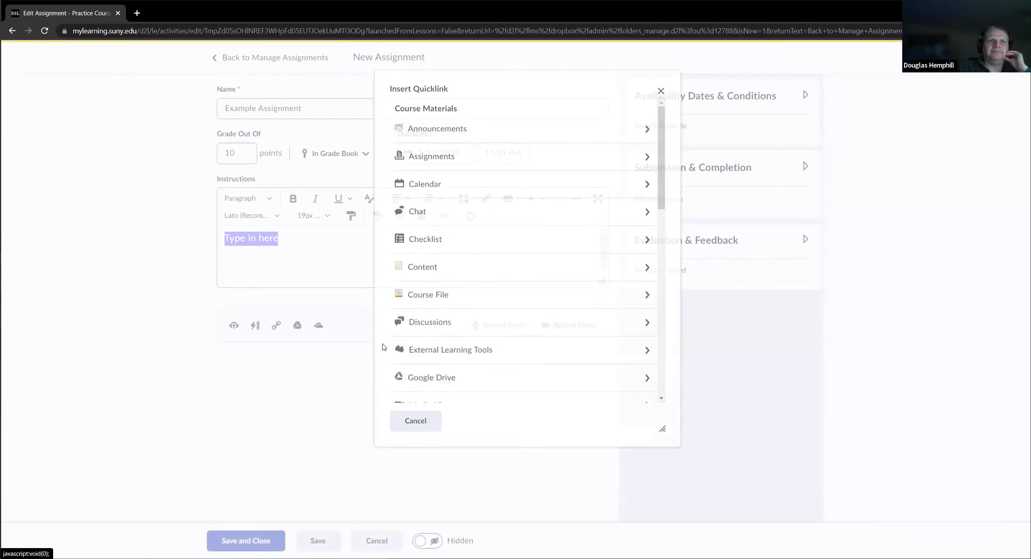
pyautogui.click(460, 199)
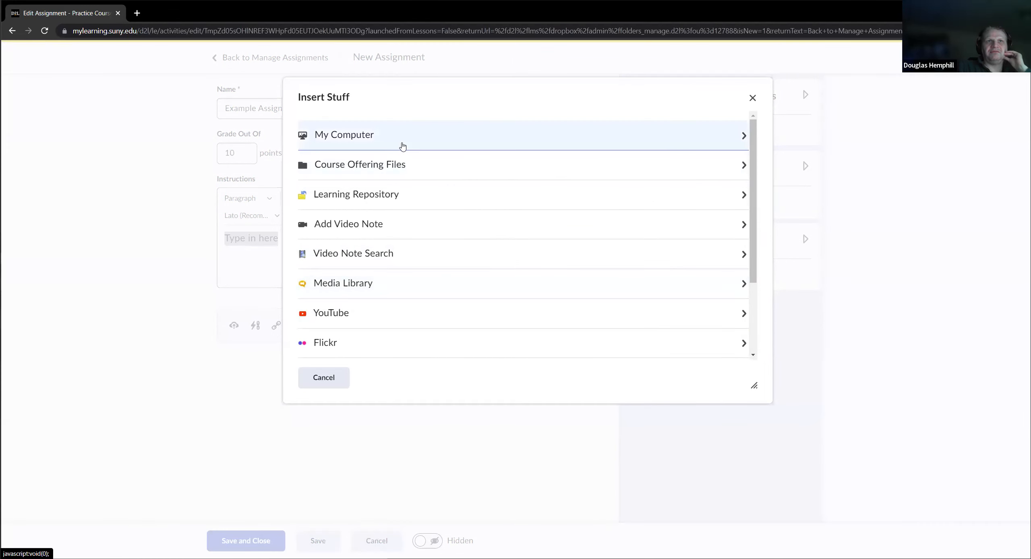
pyautogui.click(403, 141)
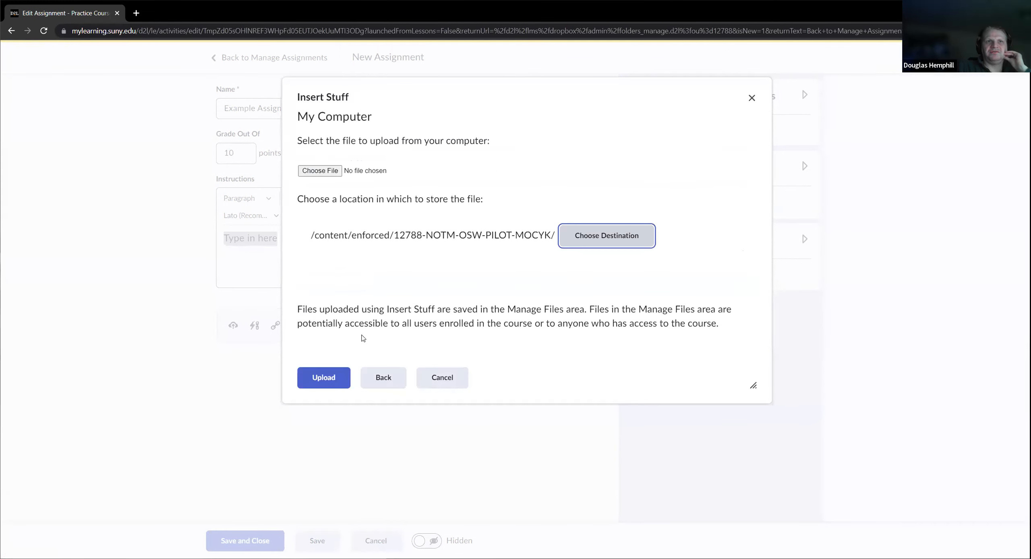
pyautogui.click(461, 385)
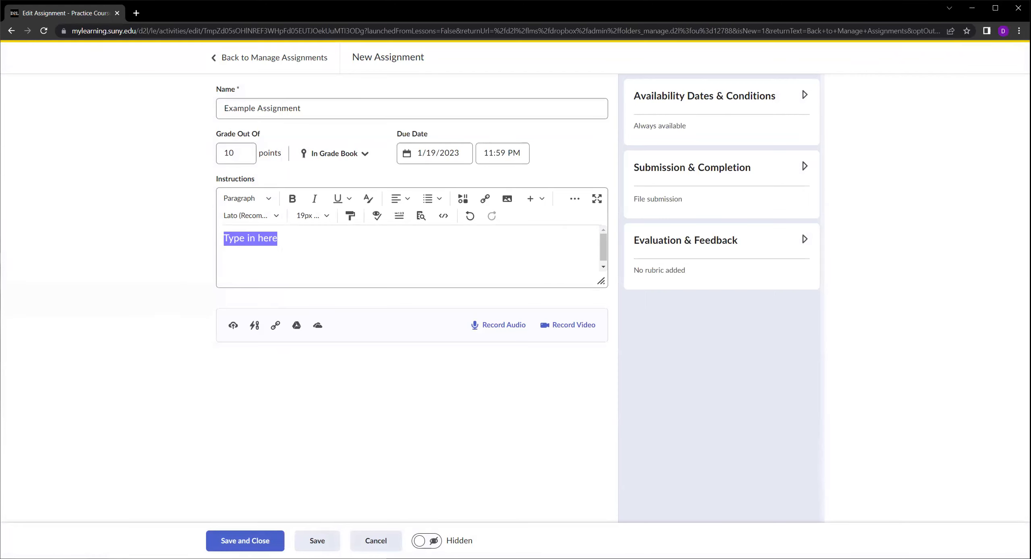
pyautogui.click(443, 405)
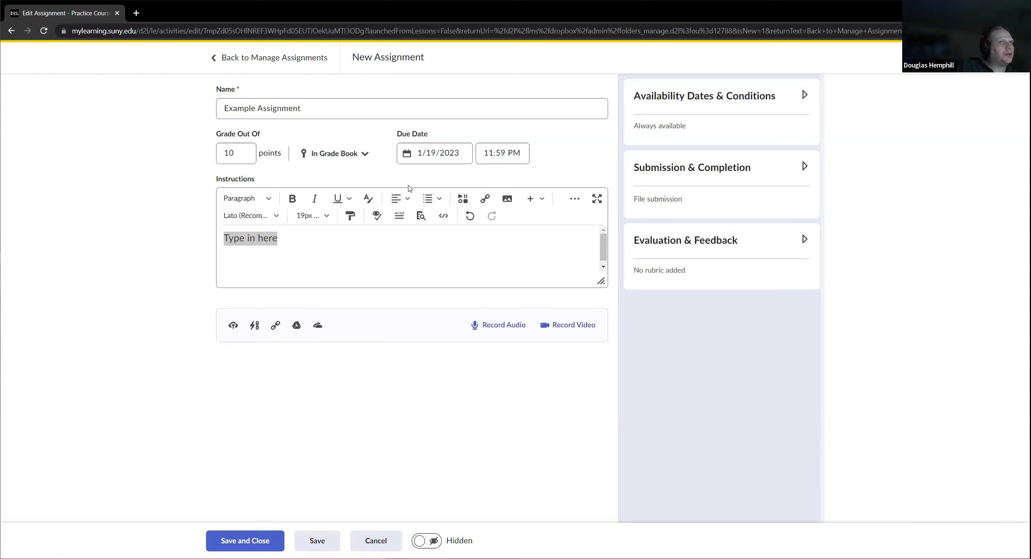
pyautogui.click(240, 109)
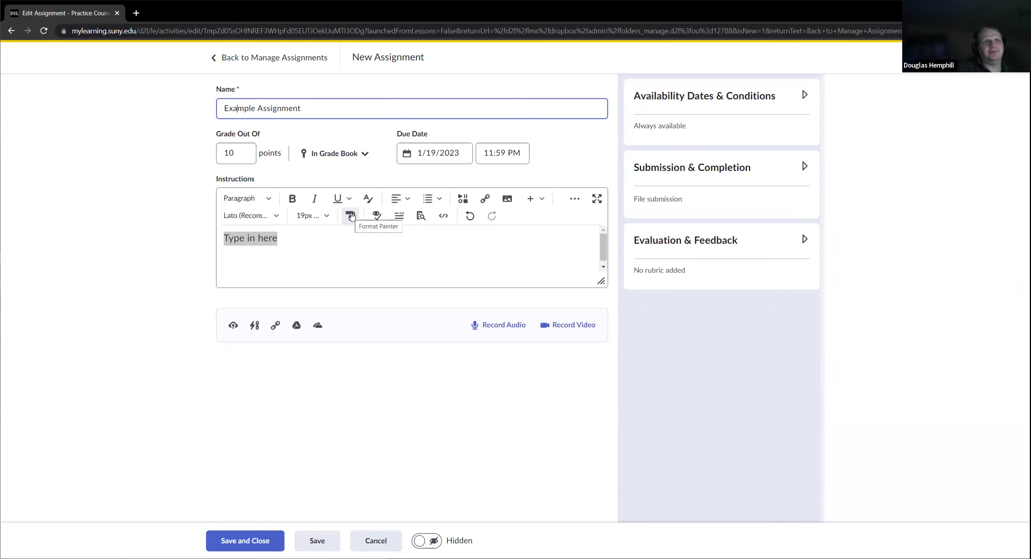
pyautogui.click(267, 72)
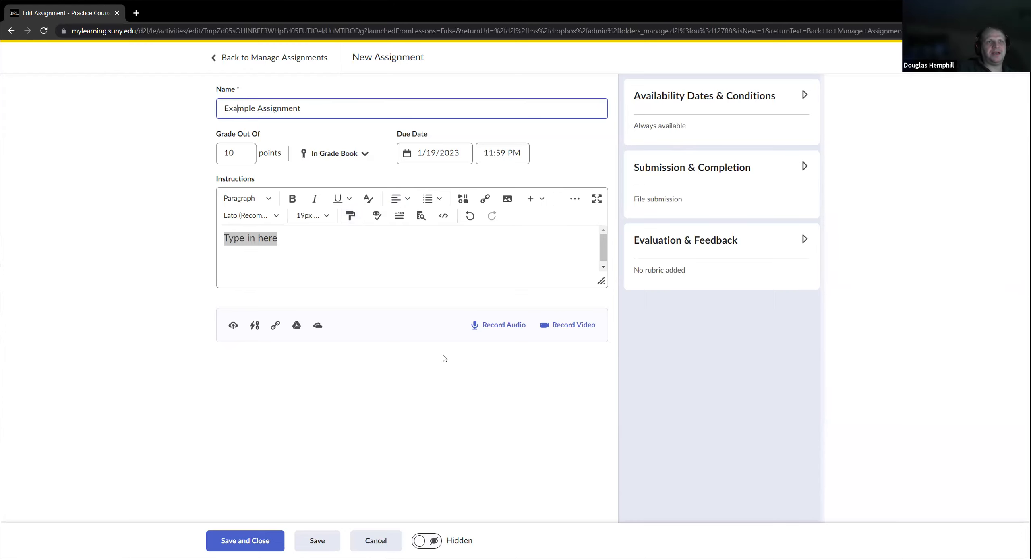
# Leave the Example Assignment draft for the assignments list and start another new assignment.
pyautogui.press('Tab')
pyautogui.press('Return')
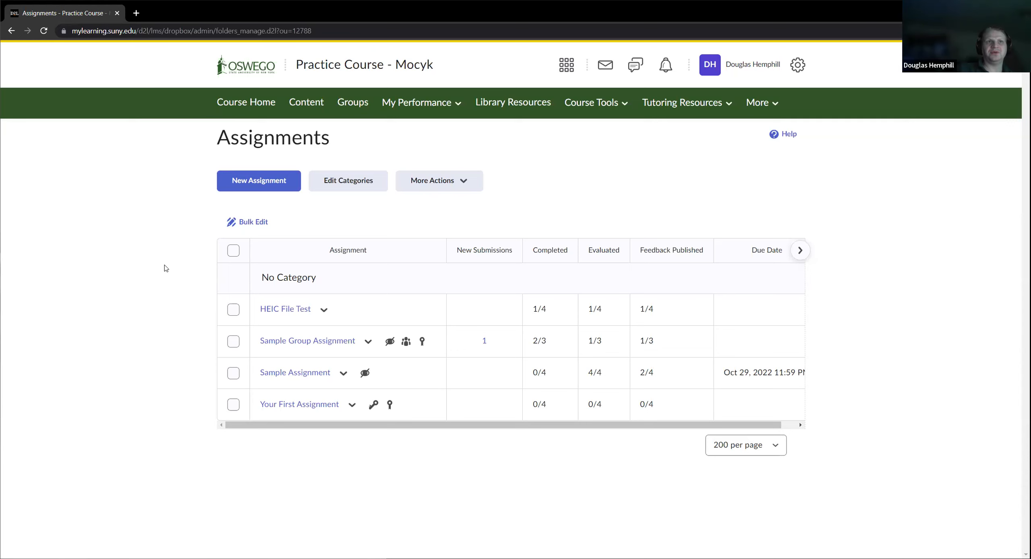
pyautogui.click(278, 182)
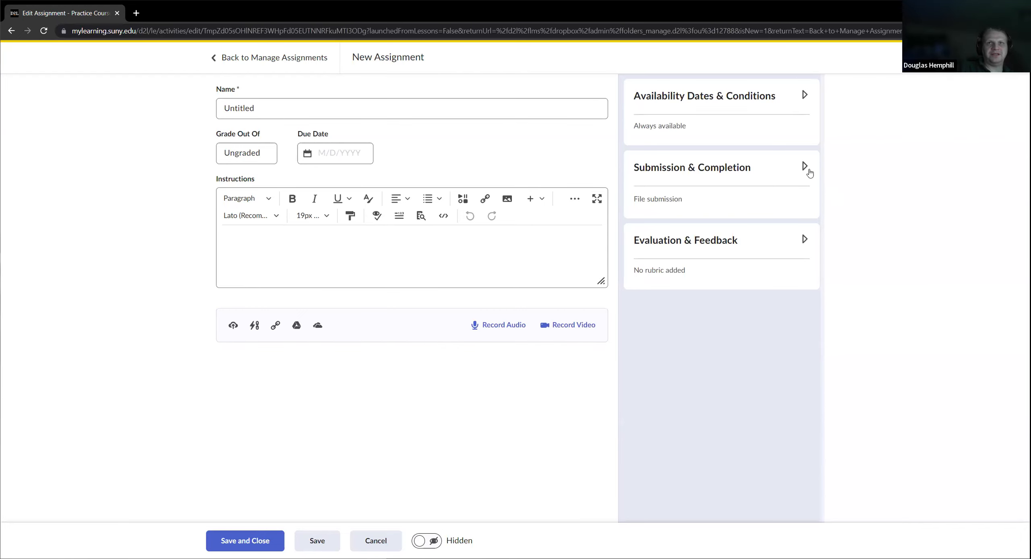
# Set the new assignment's availability start date to 1/17/2023.
pyautogui.click(804, 96)
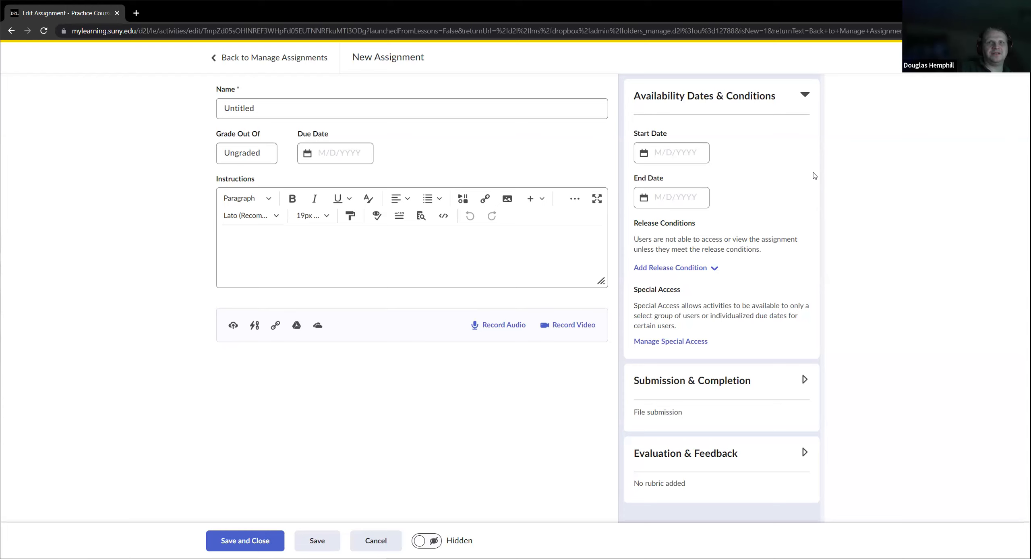
pyautogui.click(662, 152)
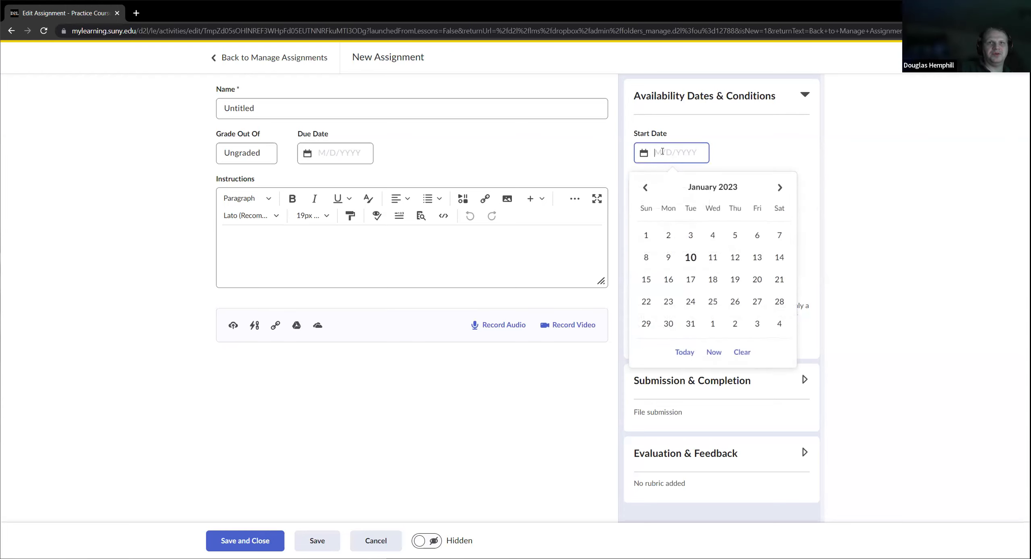
pyautogui.click(691, 279)
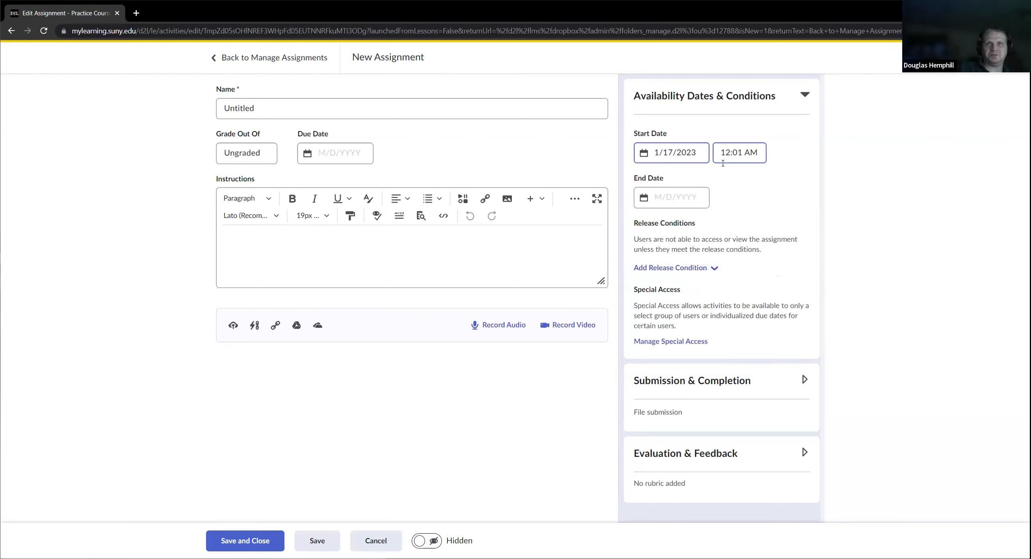
# Set the new assignment's availability end date to 1/24/2023.
pyautogui.click(672, 197)
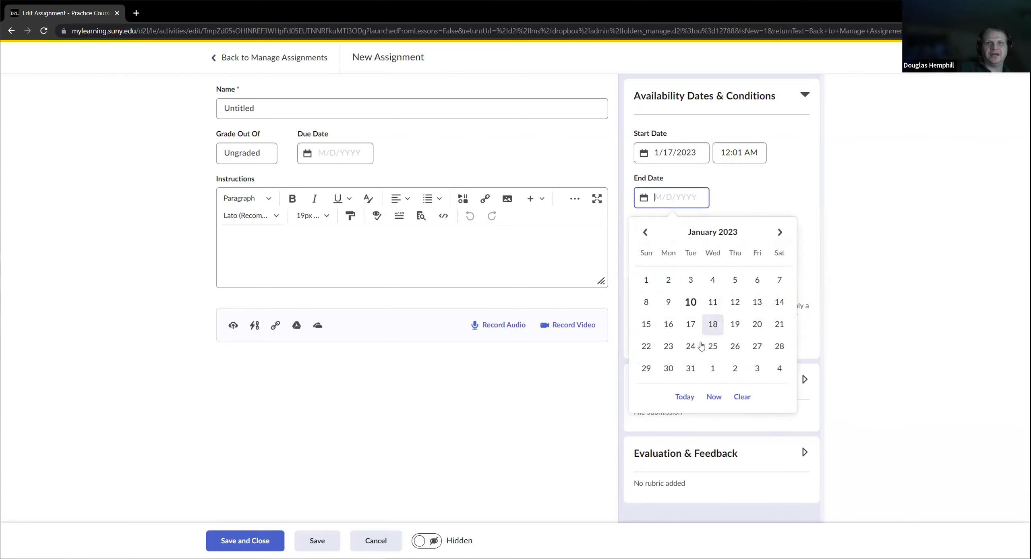
pyautogui.click(690, 346)
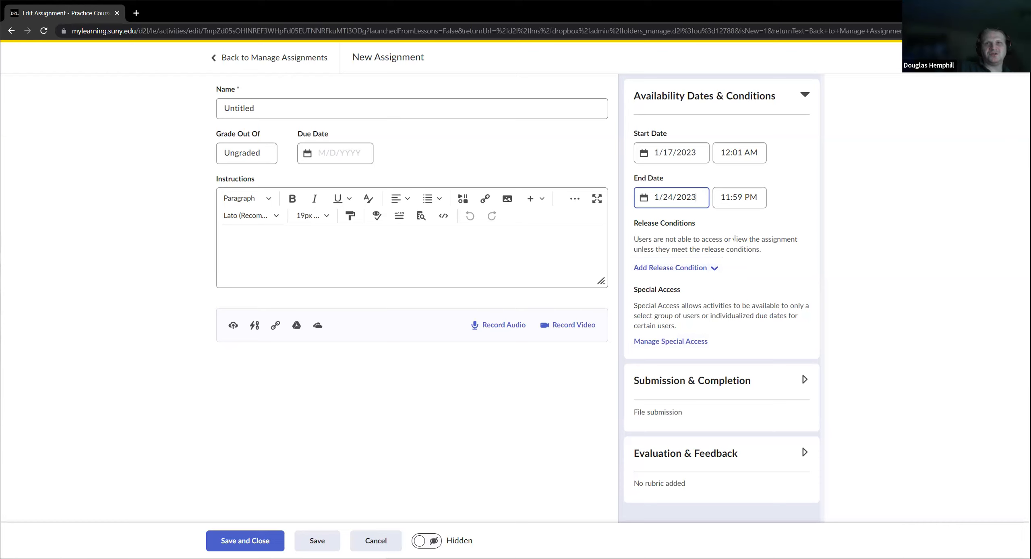
# Examine the release condition choices and the Manage Special Access options, and cancel without changing them.
pyautogui.click(718, 269)
pyautogui.click(720, 270)
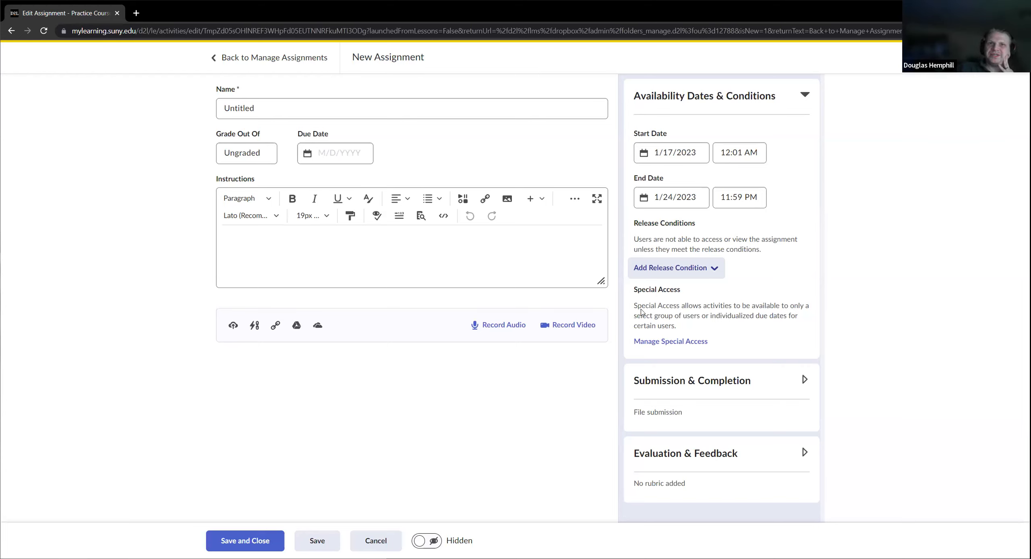
pyautogui.click(683, 344)
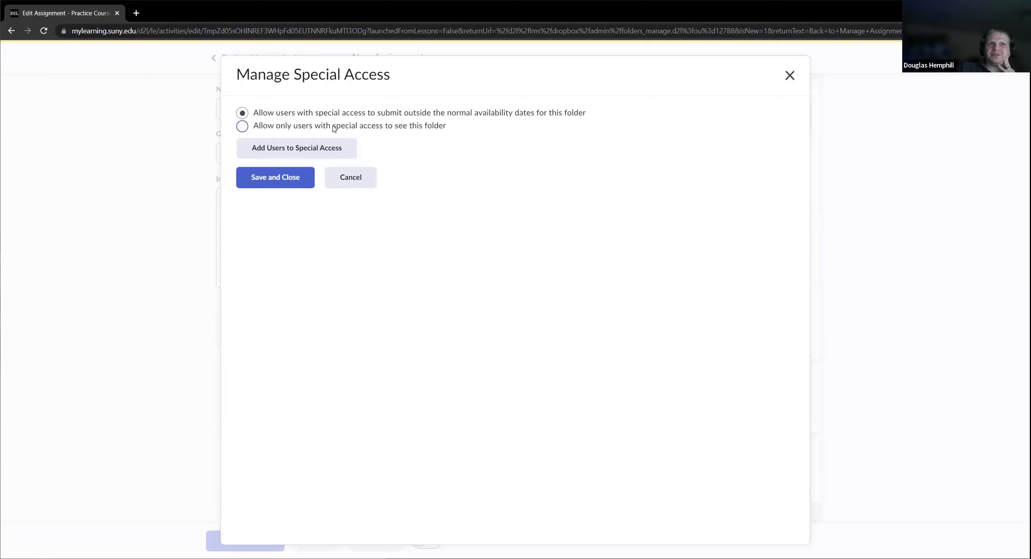
pyautogui.click(355, 184)
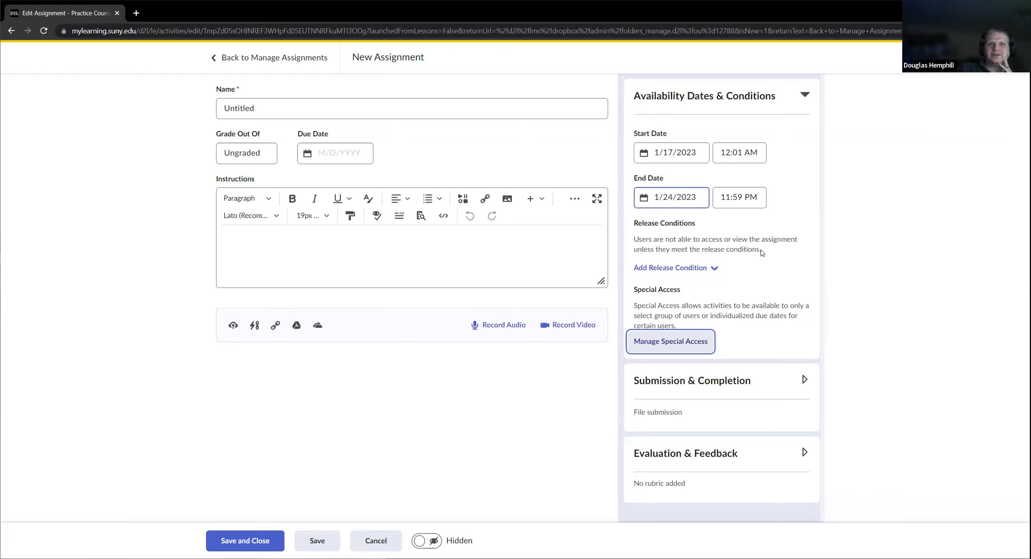
pyautogui.click(764, 285)
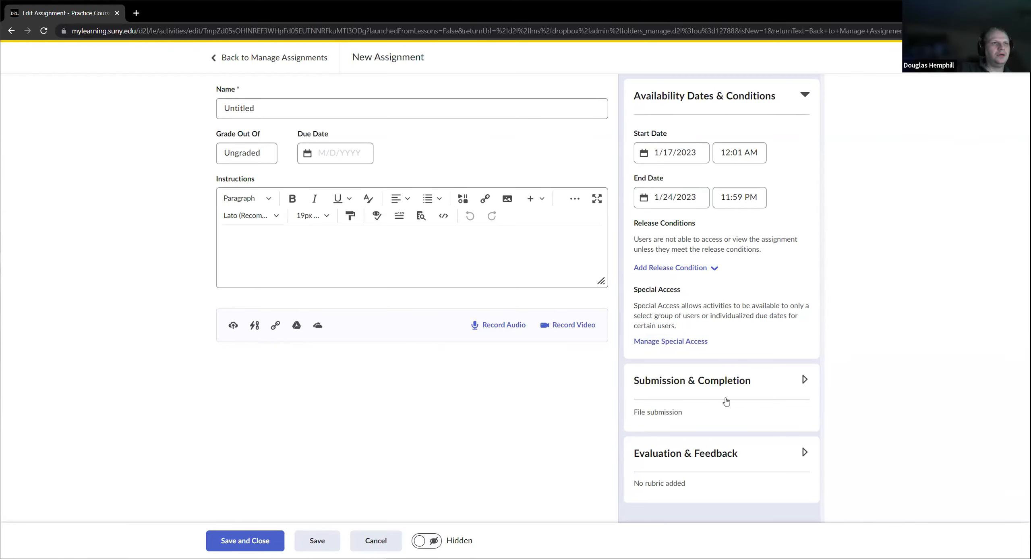
# In the Submission & Completion settings, make this a Group Assignment using the Sample Groups group category.
pyautogui.click(718, 387)
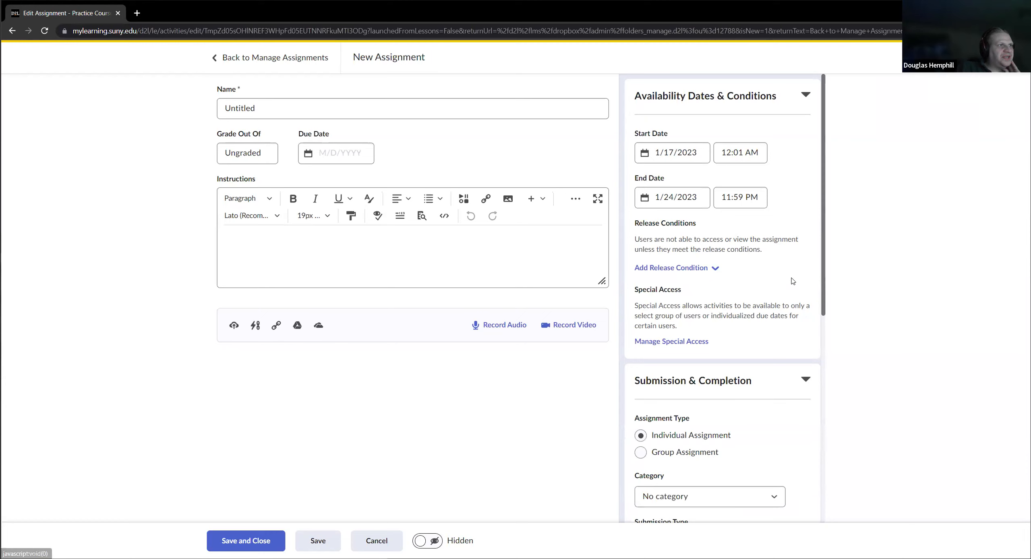
pyautogui.scroll(-3, 792, 282)
pyautogui.scroll(-1, 792, 282)
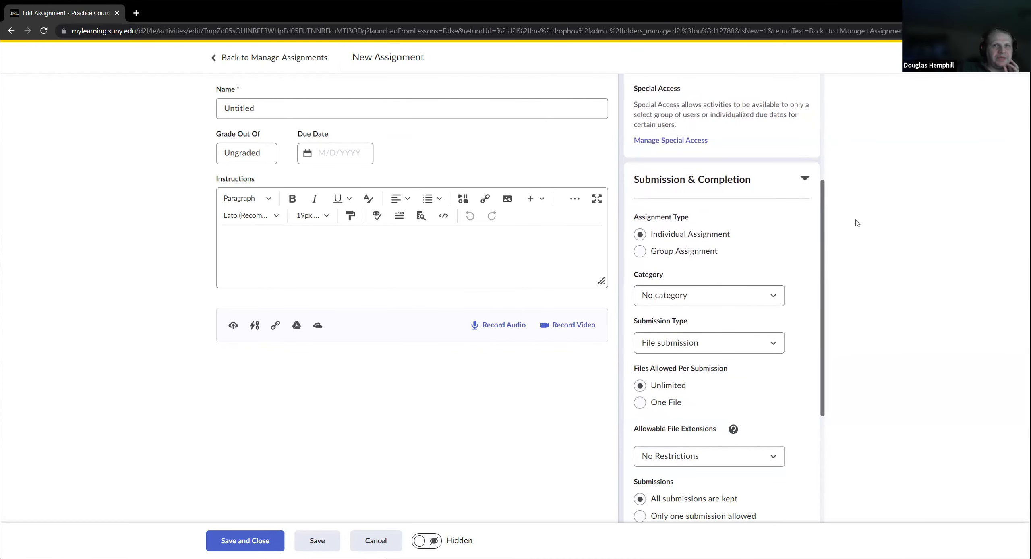
pyautogui.click(640, 251)
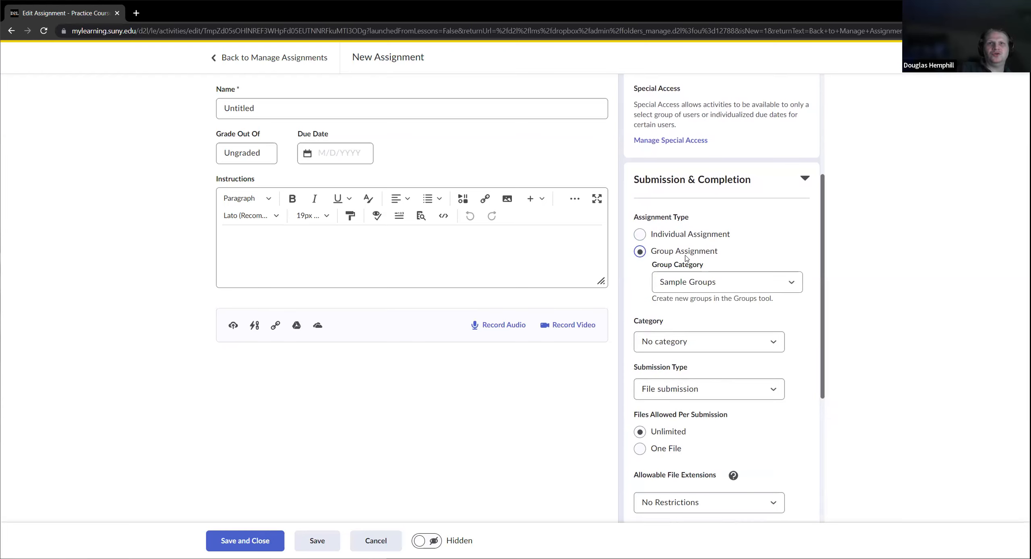
pyautogui.click(692, 284)
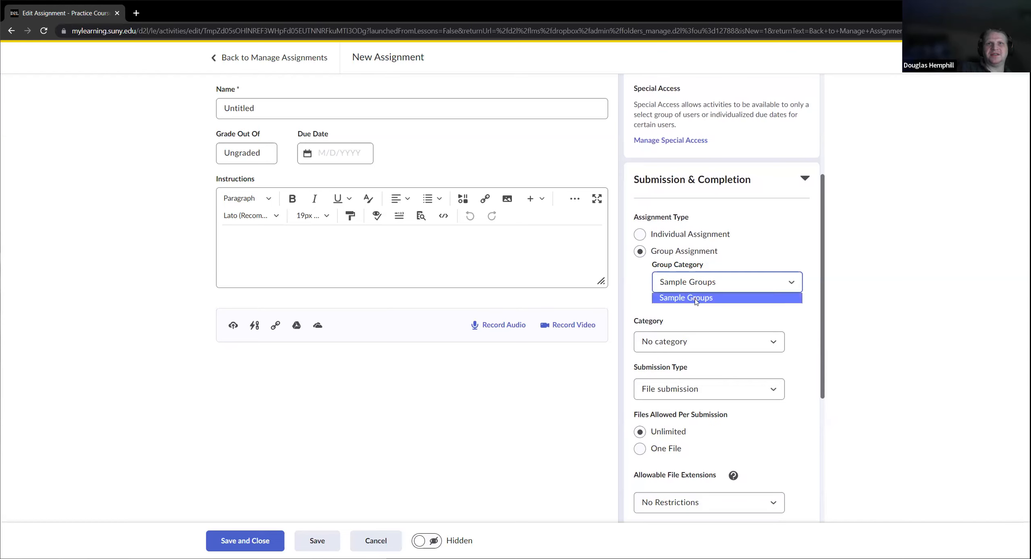
pyautogui.click(695, 301)
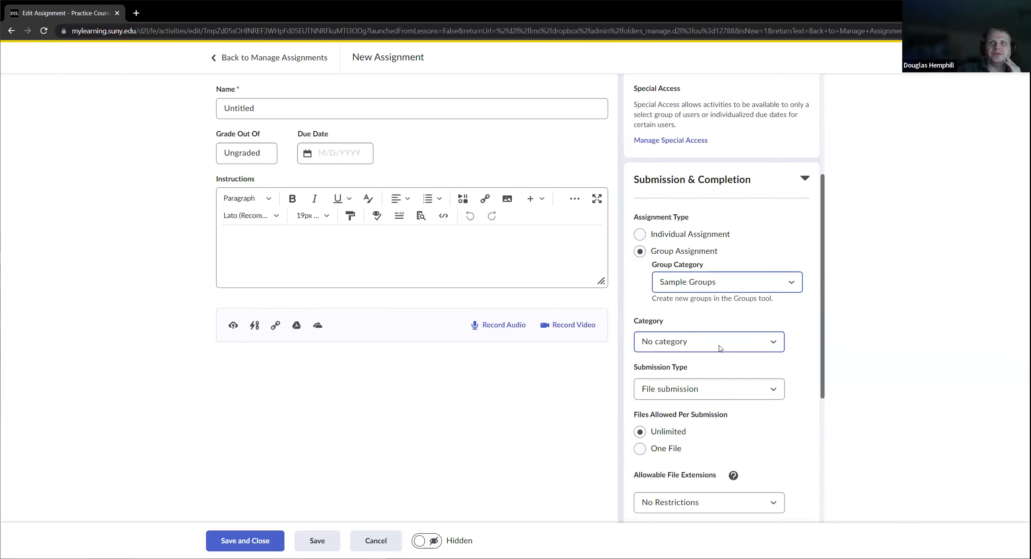
# Examine the assignment's category choices without selecting a different one.
pyautogui.scroll(-1, 720, 347)
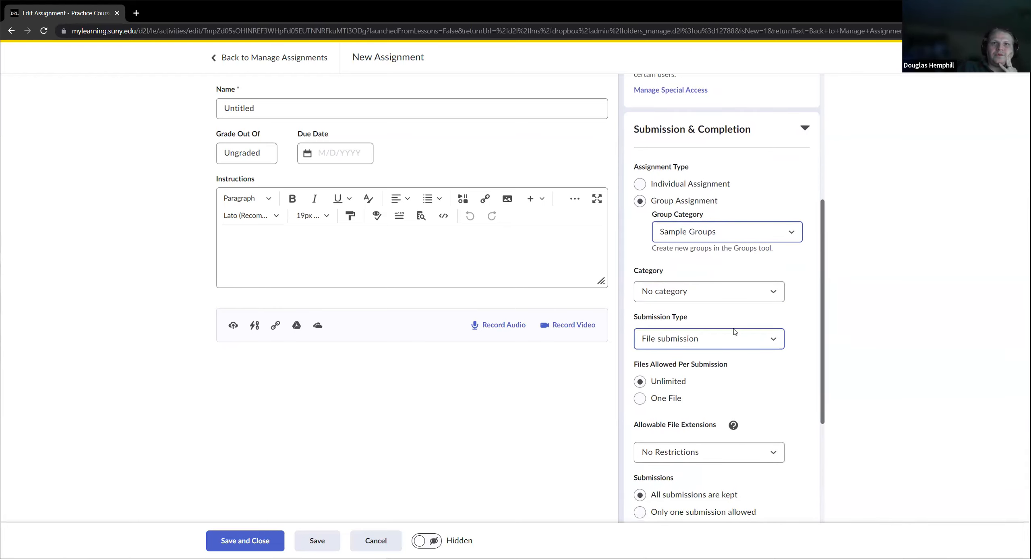
pyautogui.click(730, 292)
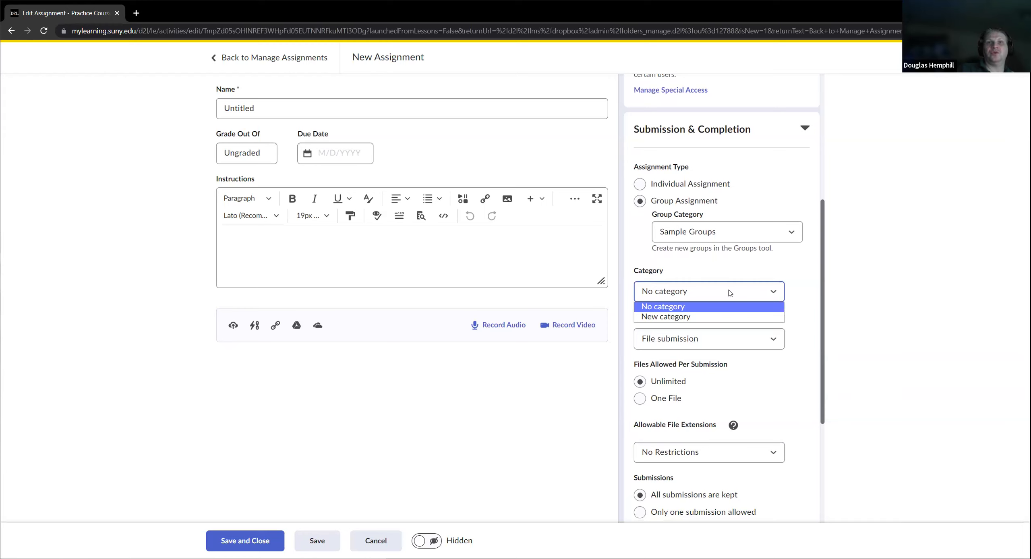
pyautogui.click(521, 383)
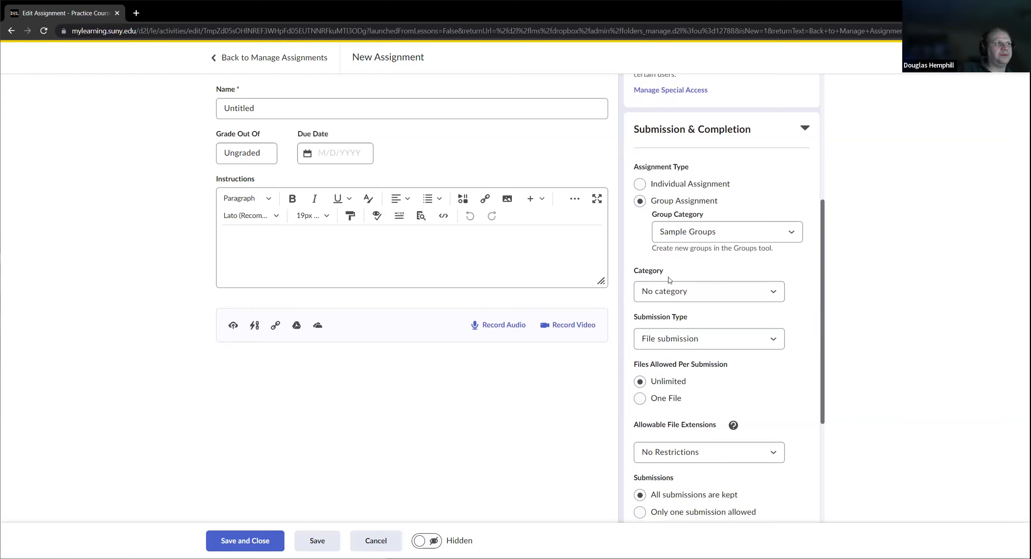
# Change the submission type to Text submission and review the other submission types on offer.
pyautogui.click(708, 342)
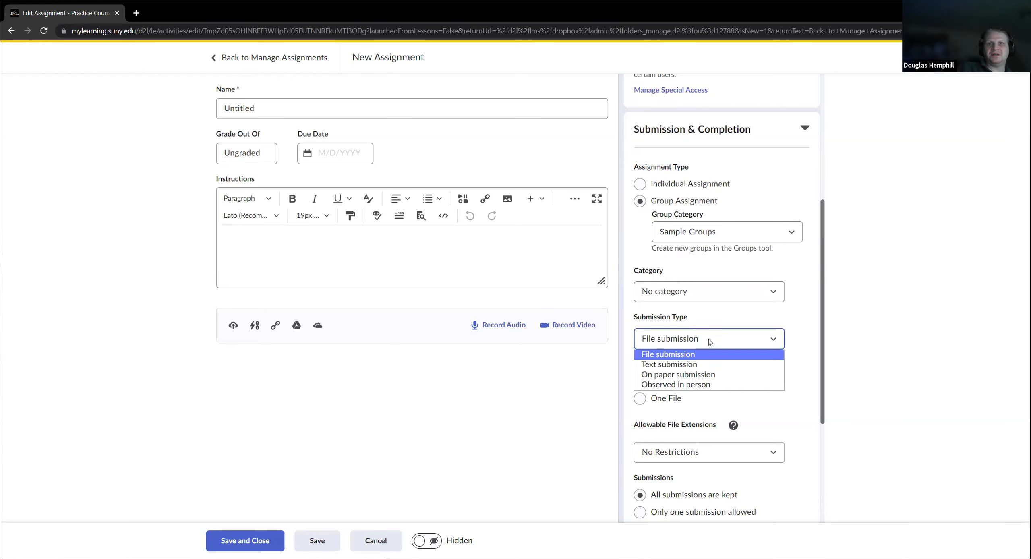
pyautogui.click(720, 364)
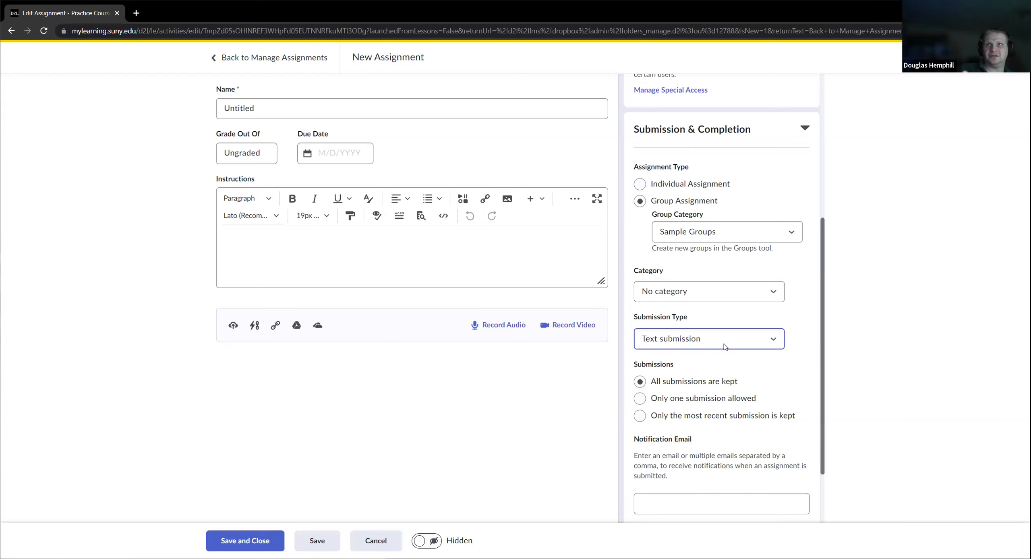
pyautogui.click(723, 347)
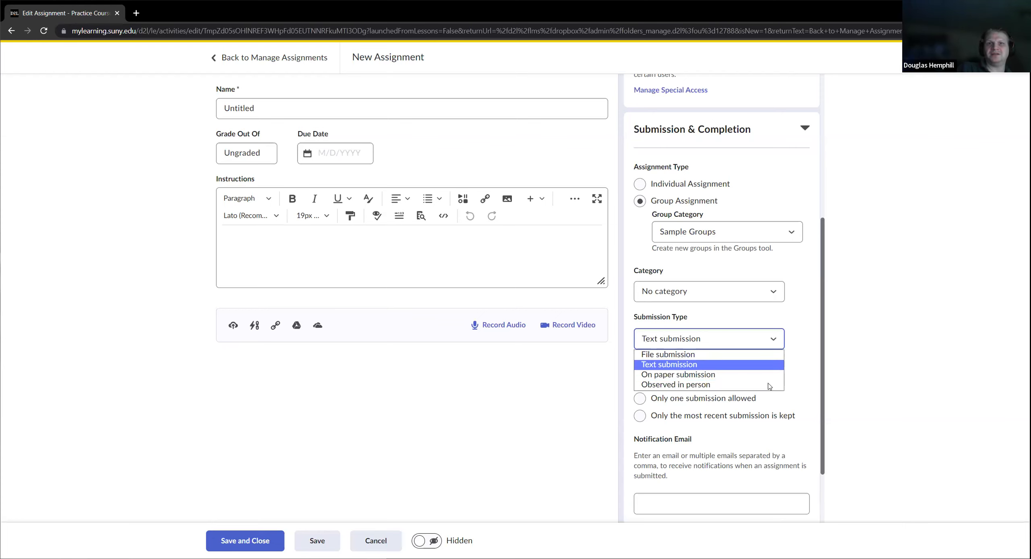
pyautogui.scroll(-1, 713, 312)
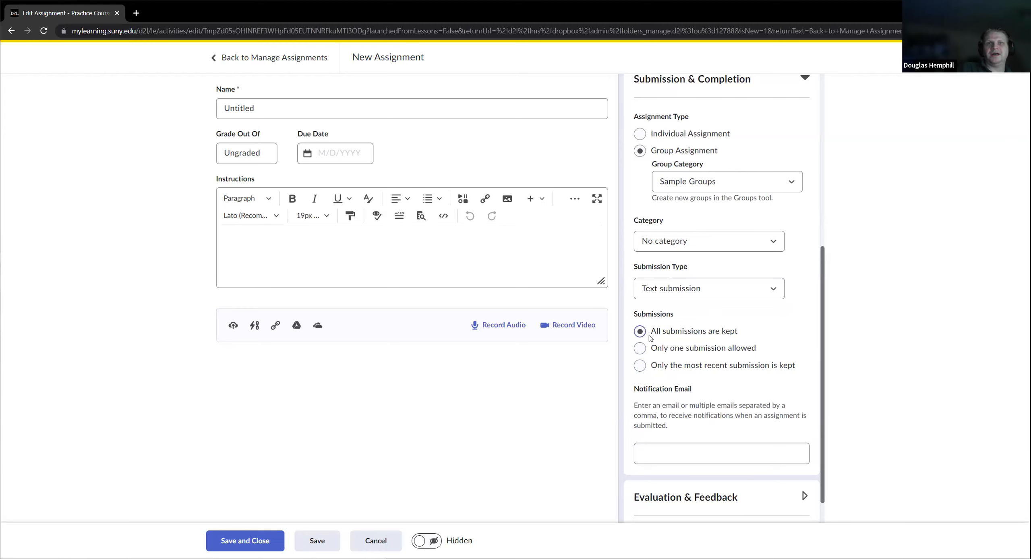
# Review the three rules for keeping submissions and choose Only one submission allowed.
pyautogui.moveTo(650, 337); pyautogui.dragTo(795, 334)
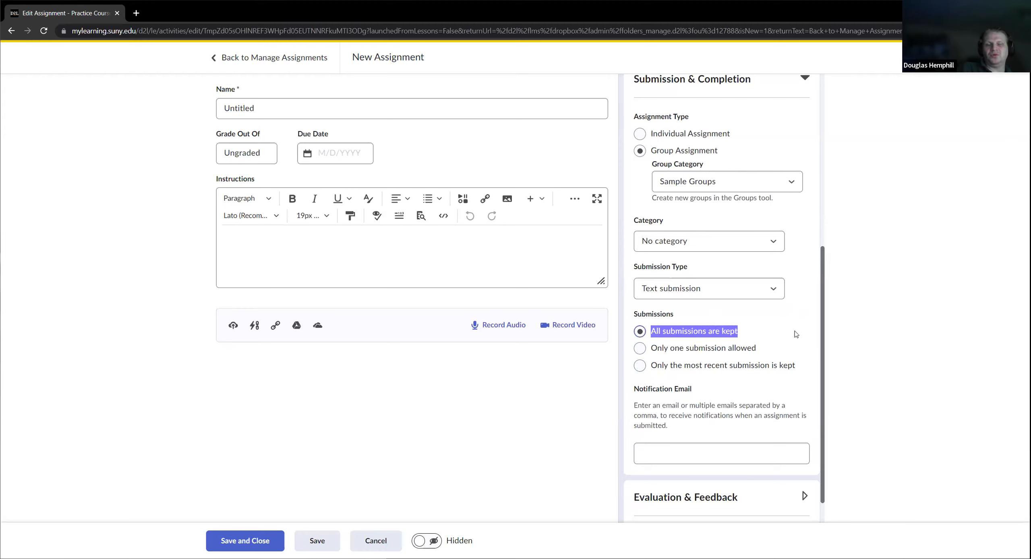
pyautogui.click(640, 348)
pyautogui.moveTo(657, 349); pyautogui.dragTo(807, 353)
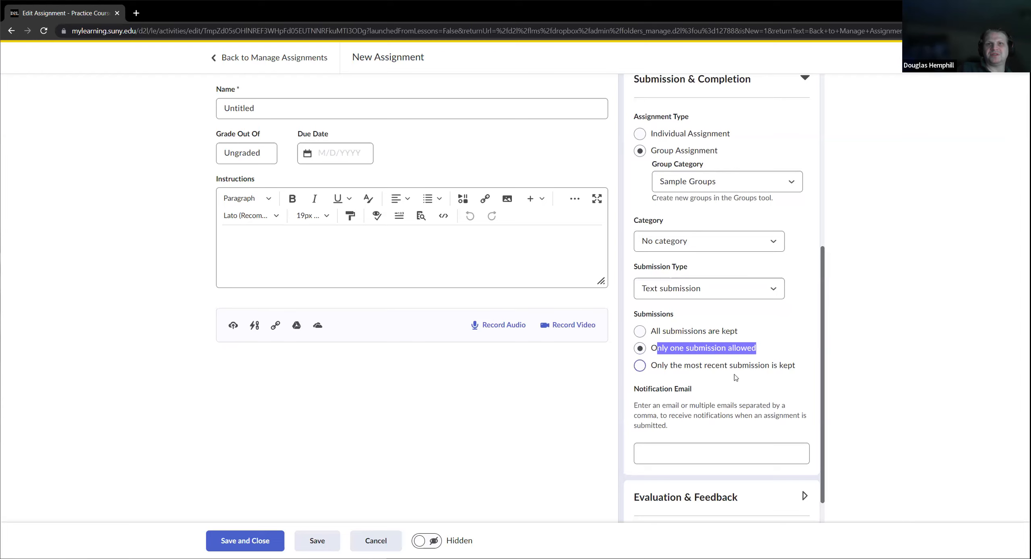
pyautogui.moveTo(650, 365); pyautogui.dragTo(797, 366)
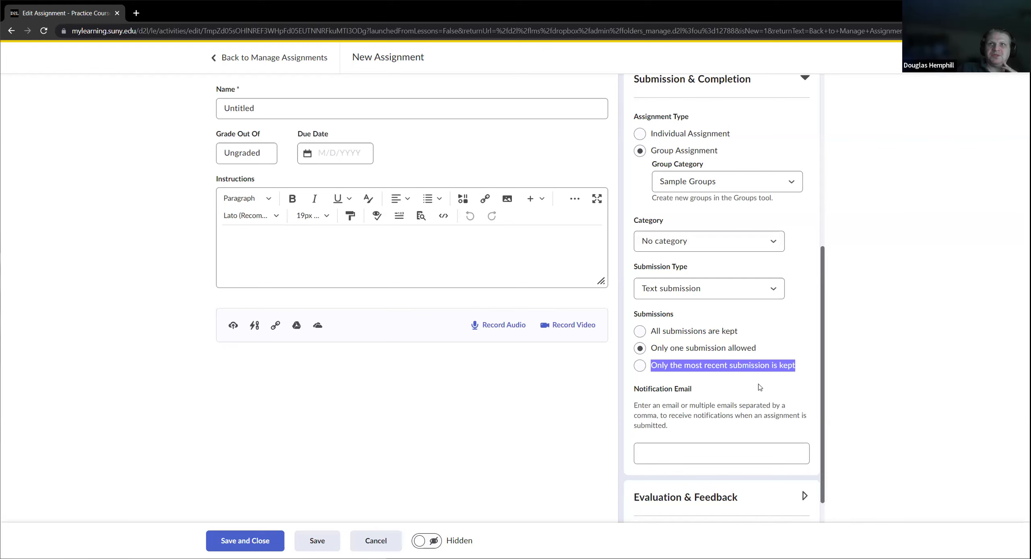
# Expand the Evaluation & Feedback settings and look through the rubric, annotation, anonymous marking and Turnitin options.
pyautogui.scroll(-1, 760, 387)
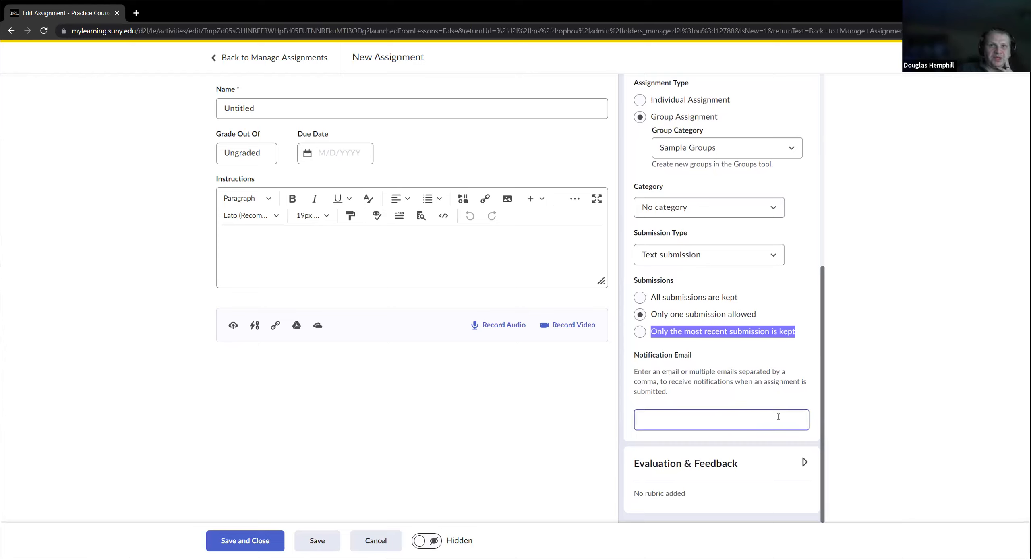
pyautogui.click(747, 465)
pyautogui.scroll(-4, 788, 370)
pyautogui.scroll(-2, 788, 371)
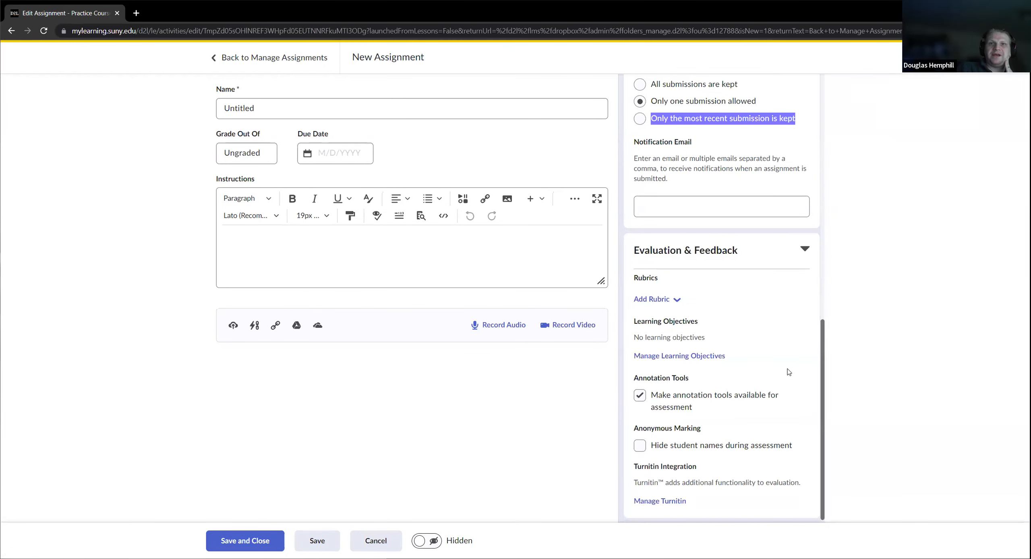
pyautogui.scroll(-1, 773, 386)
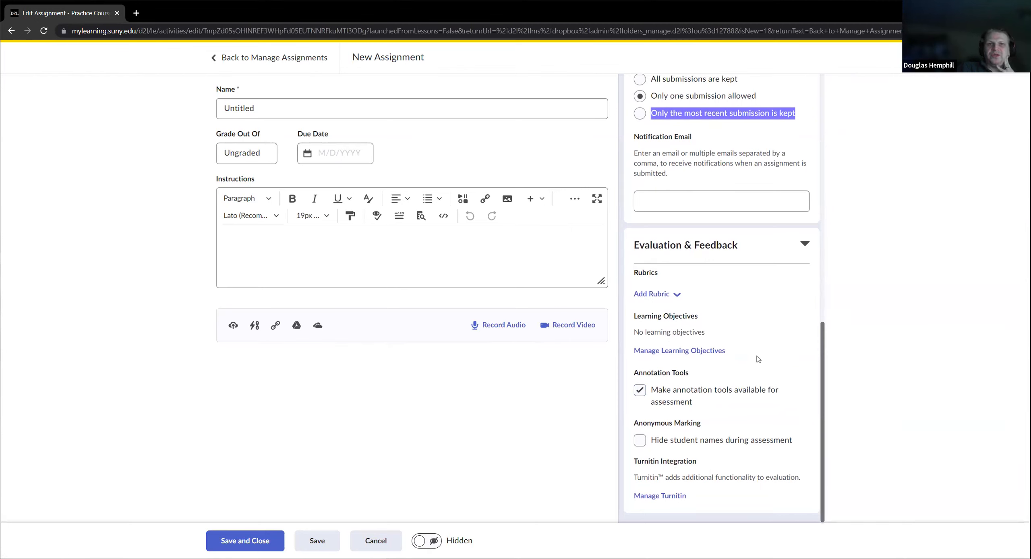
# Attach the existing rubric Discussion Rubric - Individual Post Evaluation (4 Points) to the assignment, and remove it again.
pyautogui.click(672, 295)
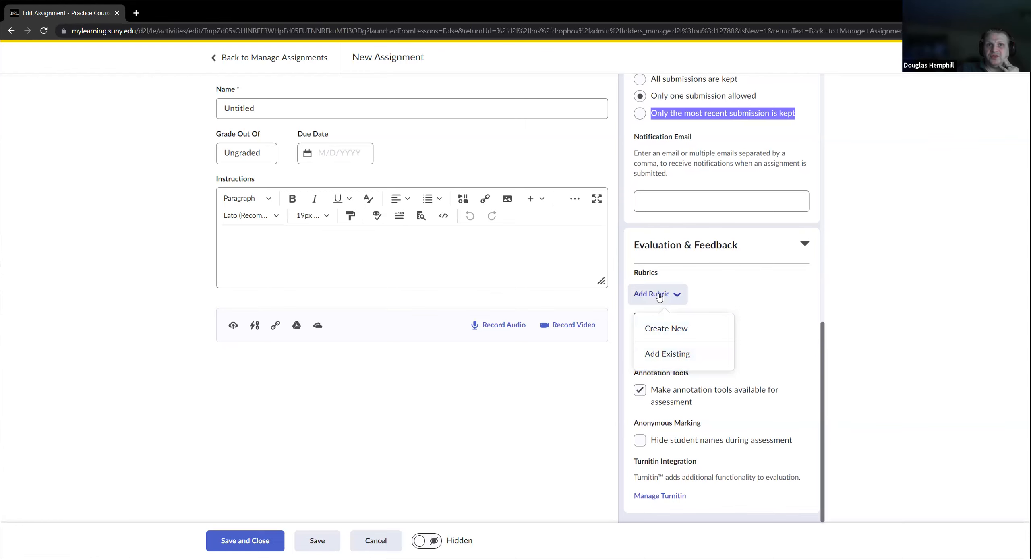
pyautogui.click(668, 361)
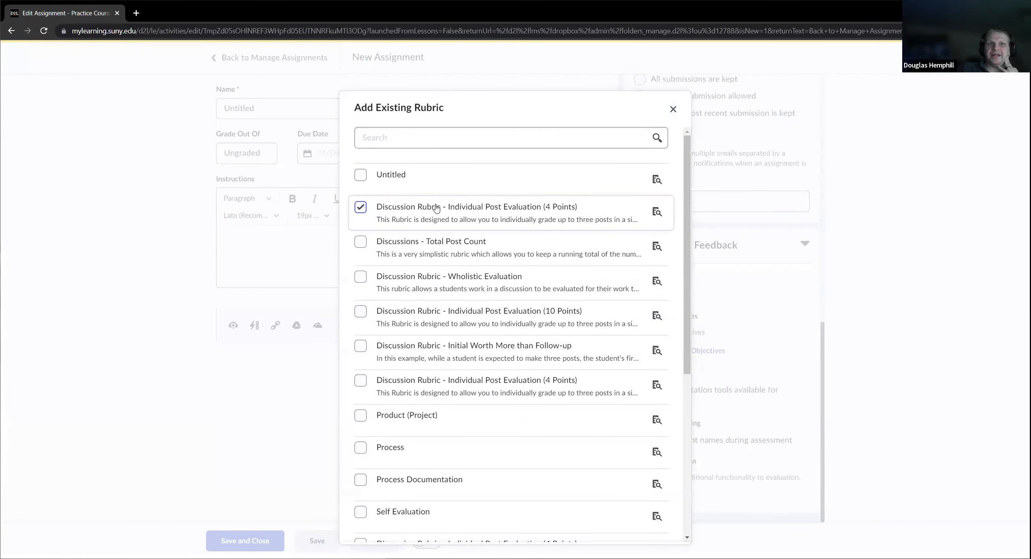
pyautogui.scroll(-5, 436, 471)
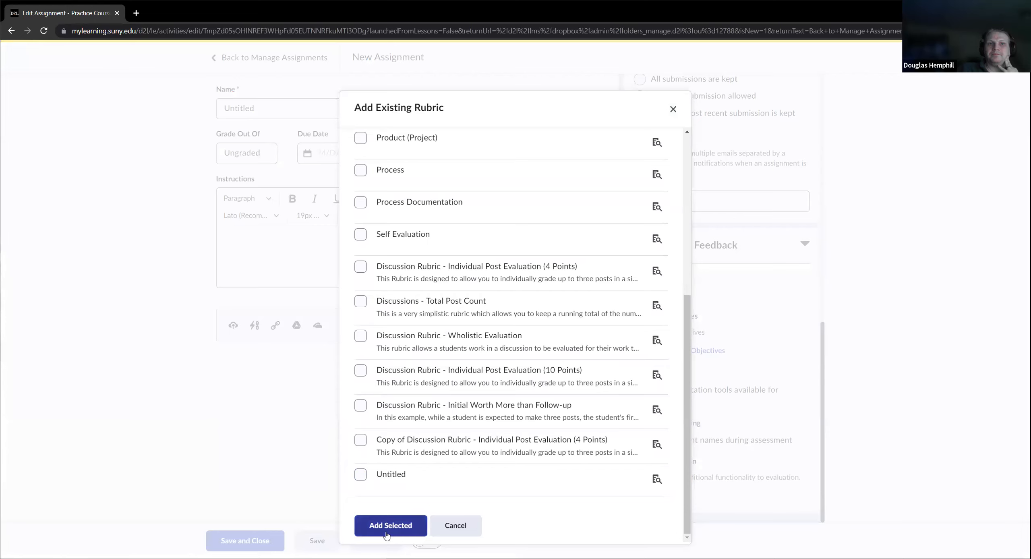
pyautogui.click(388, 526)
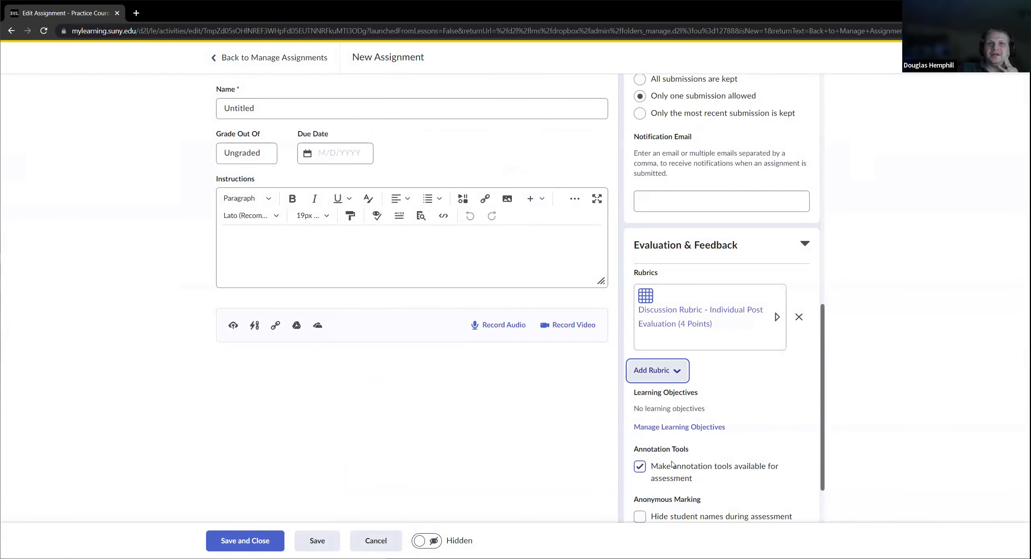
pyautogui.click(799, 317)
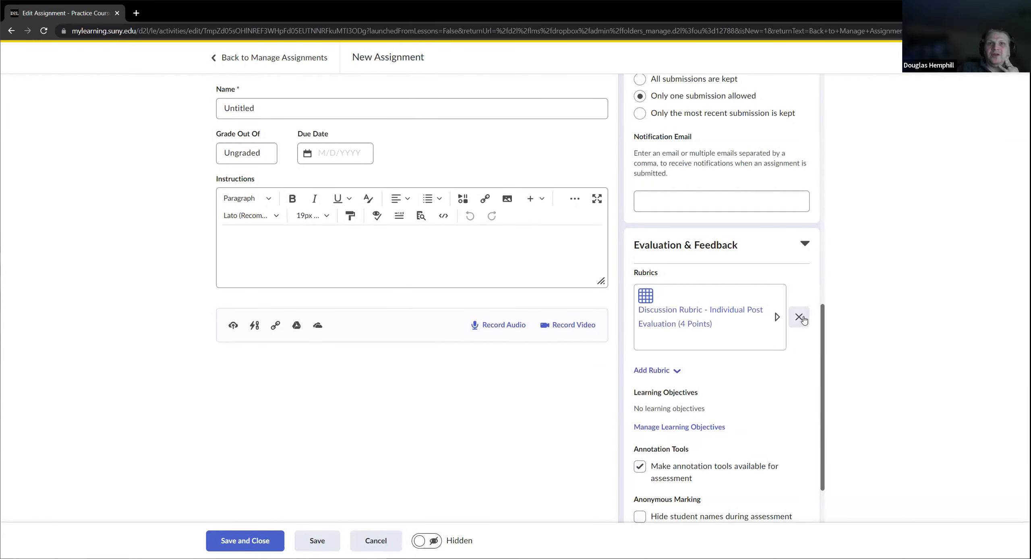
# Start a new rubric, set its visibility to hidden from students until feedback is published, and cancel the rubric.
pyautogui.click(681, 301)
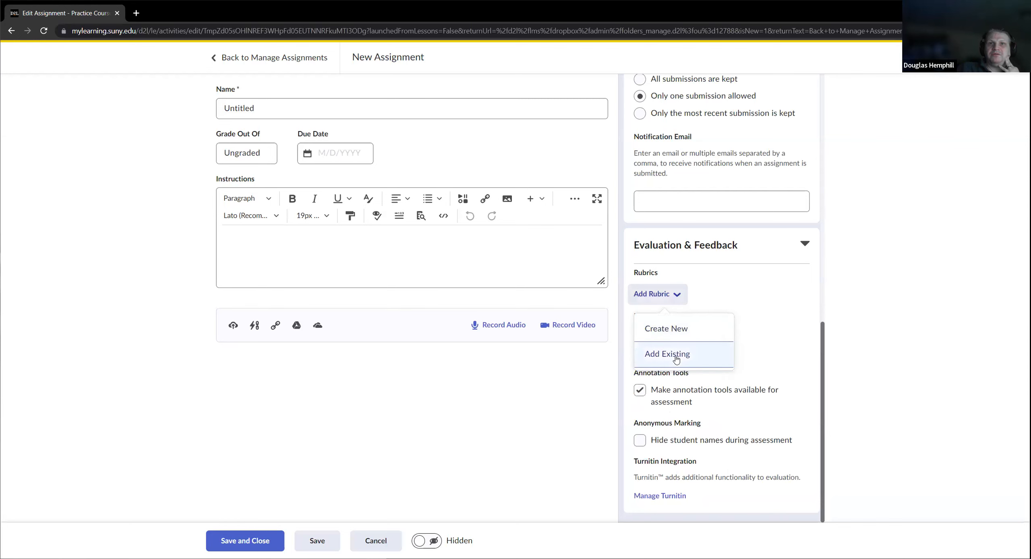
pyautogui.click(682, 329)
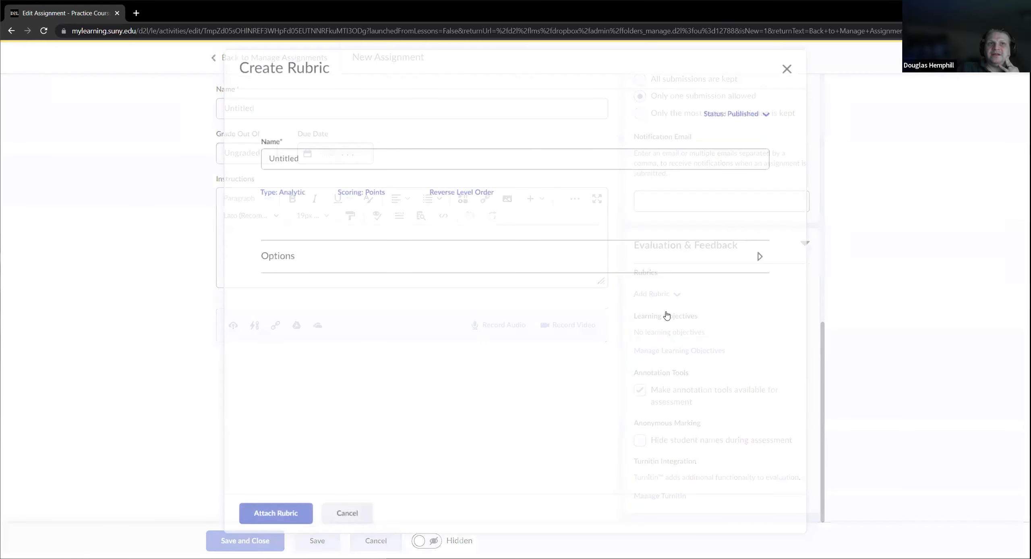
pyautogui.scroll(-10, 665, 315)
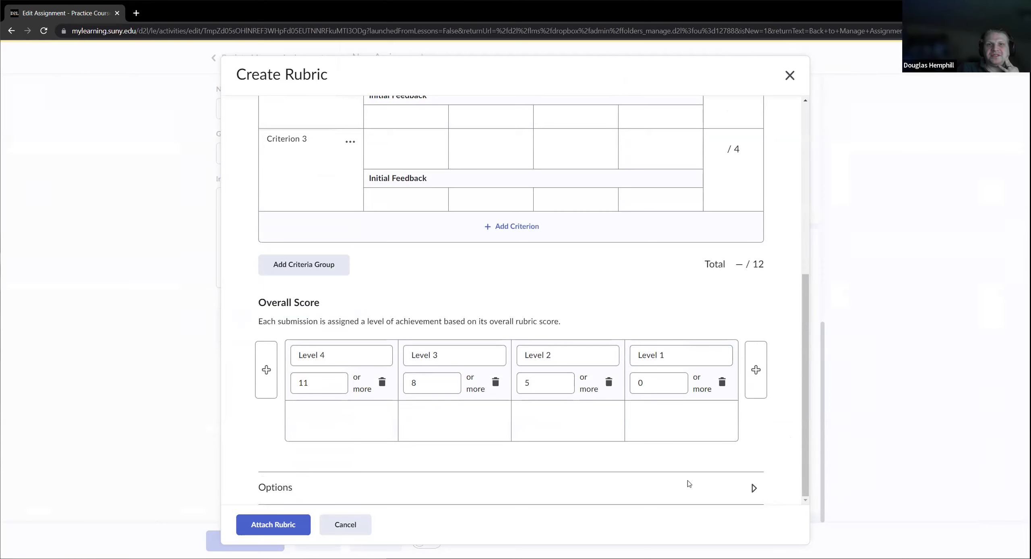
pyautogui.click(754, 488)
pyautogui.scroll(-3, 751, 468)
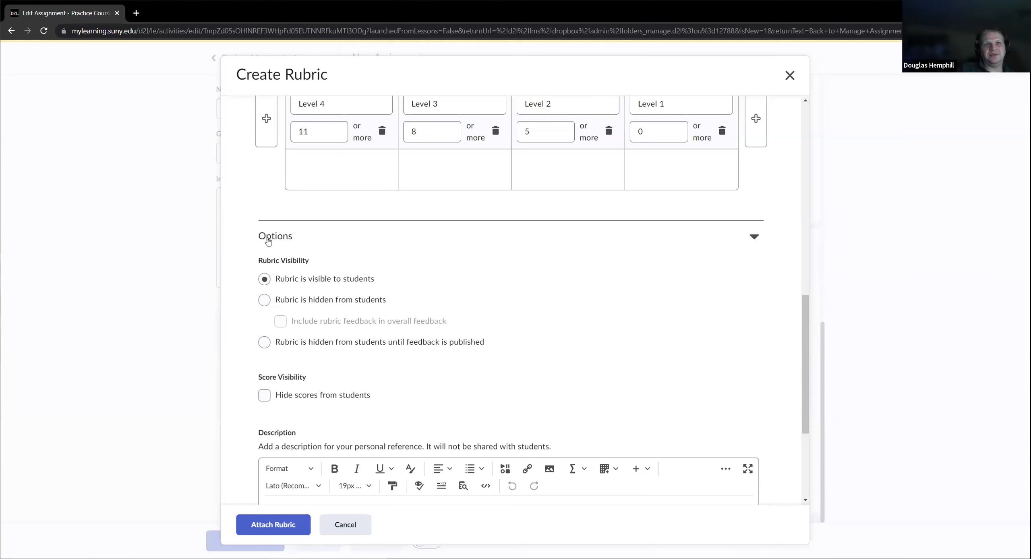
pyautogui.click(264, 342)
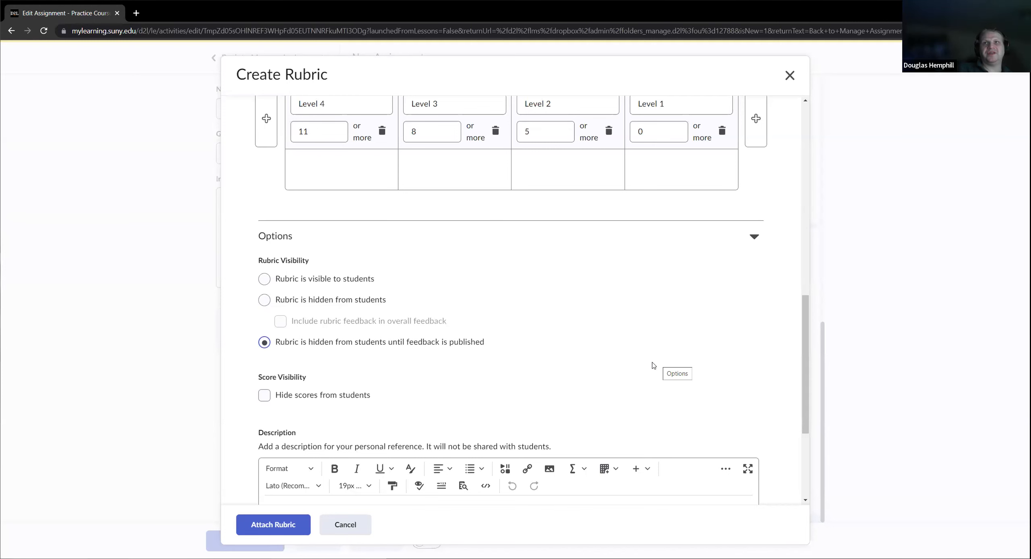
pyautogui.click(347, 525)
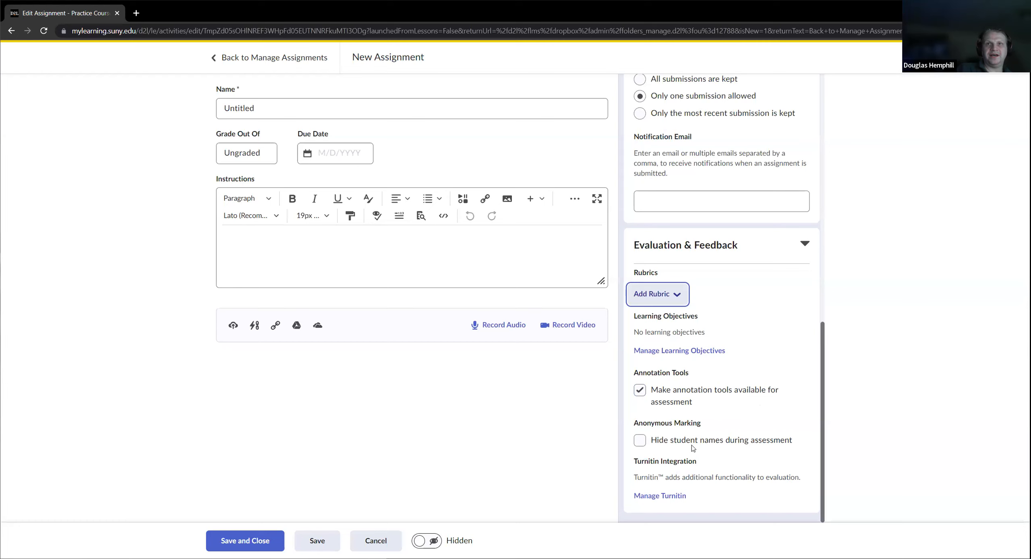
# Make the new assignment visible to students, and save and close it.
pyautogui.click(804, 244)
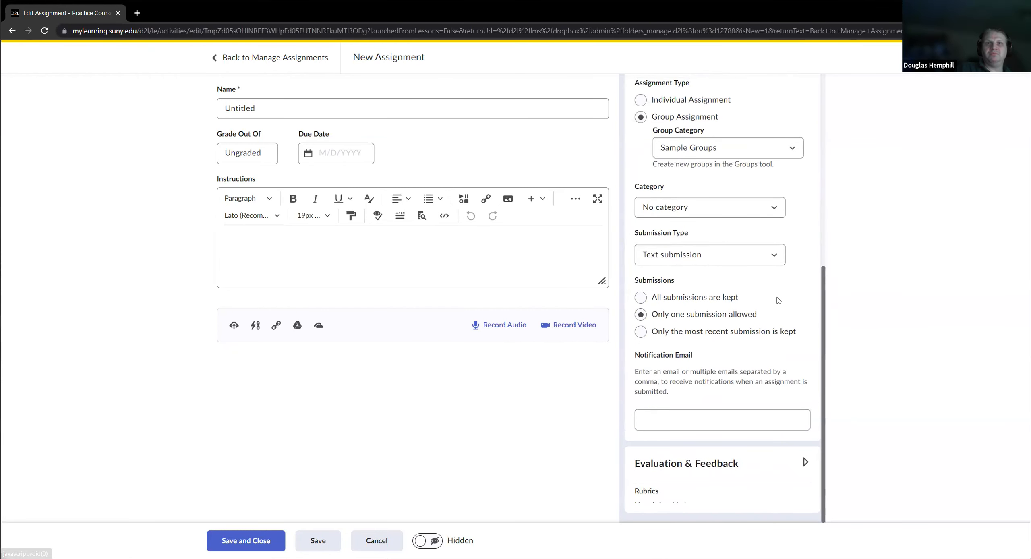
pyautogui.click(801, 462)
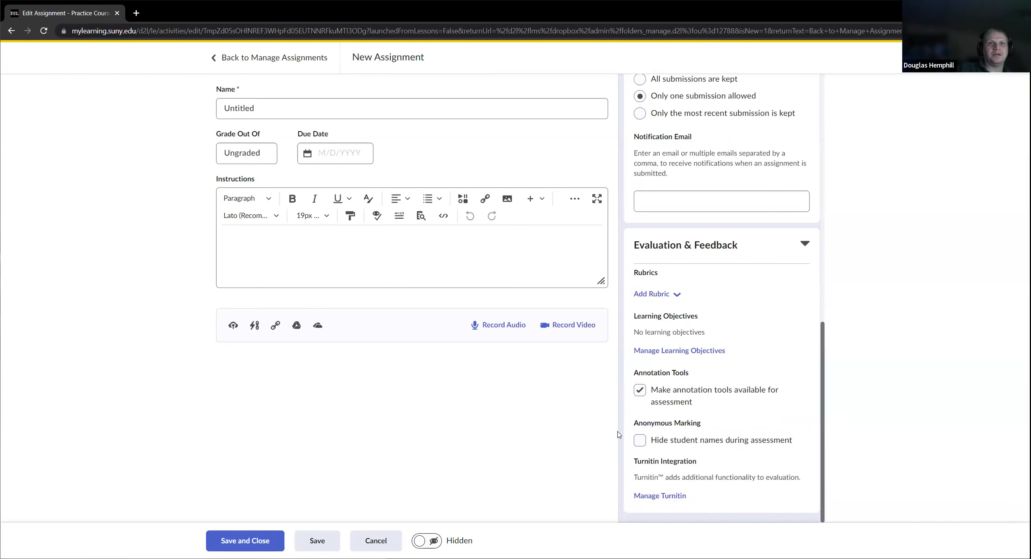
pyautogui.moveTo(823, 362); pyautogui.dragTo(808, 158)
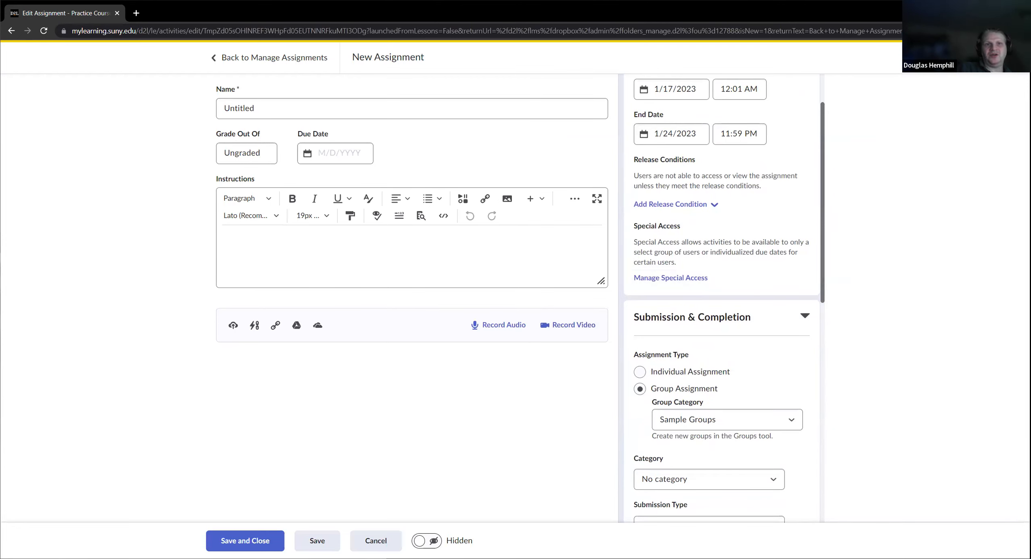
pyautogui.click(426, 540)
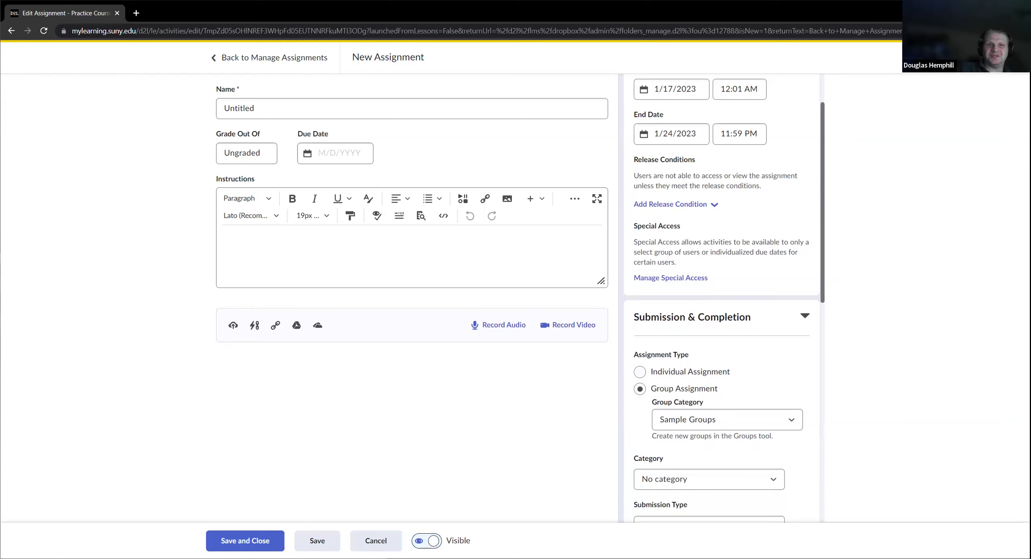
pyautogui.click(426, 540)
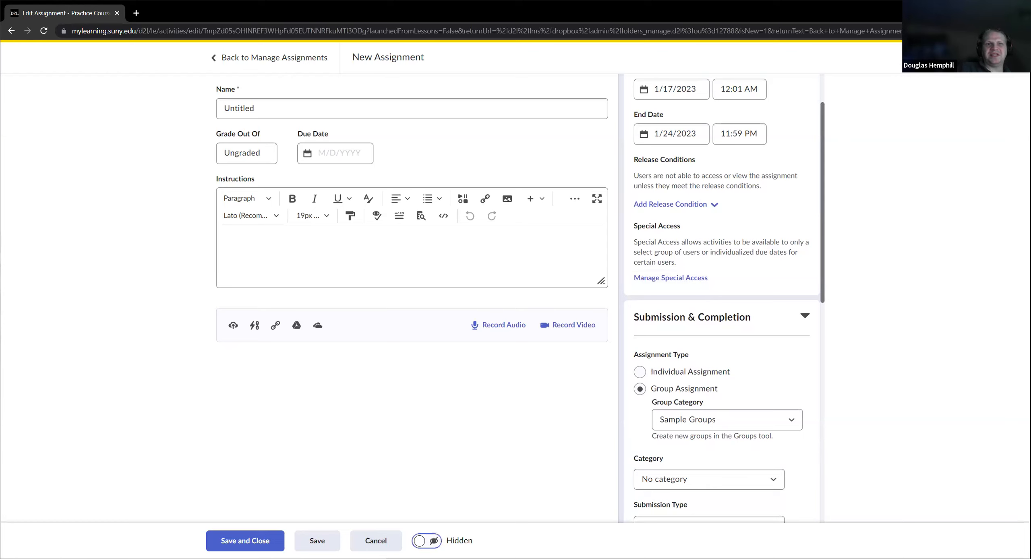
pyautogui.click(426, 540)
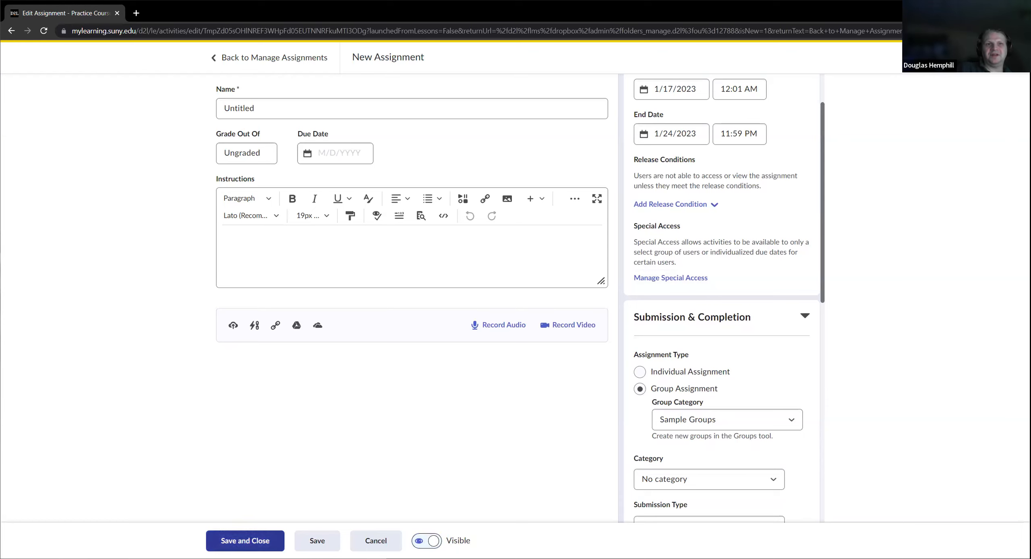
pyautogui.click(245, 541)
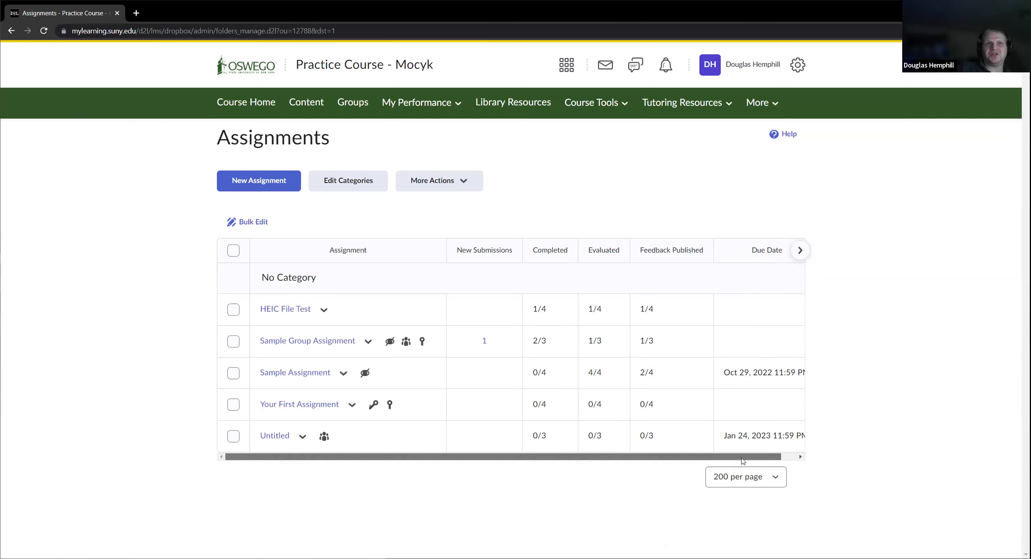
# Create an assignment category named Weekly Practice Assignment and return to the assignments list.
pyautogui.moveTo(743, 460); pyautogui.dragTo(799, 455)
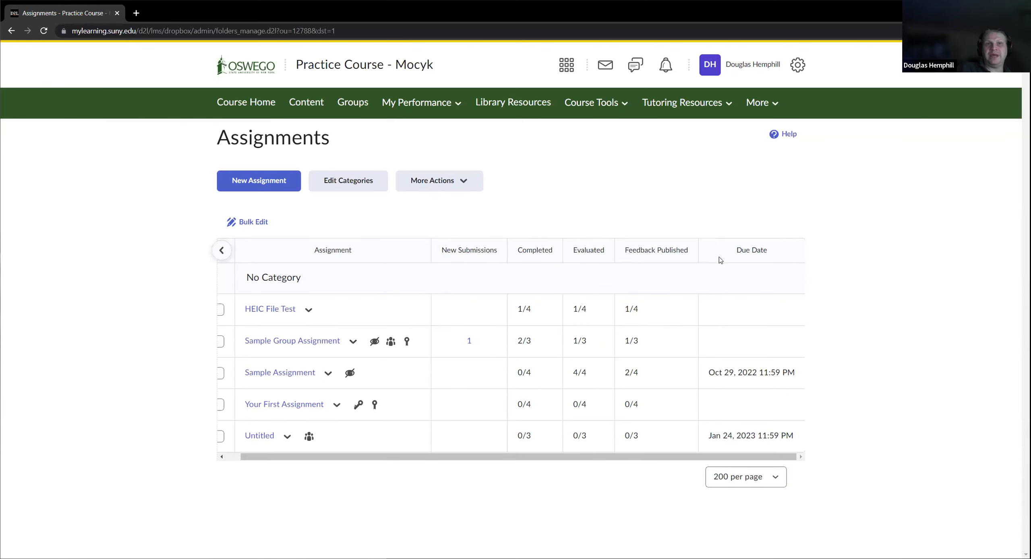
pyautogui.moveTo(626, 460); pyautogui.dragTo(610, 459)
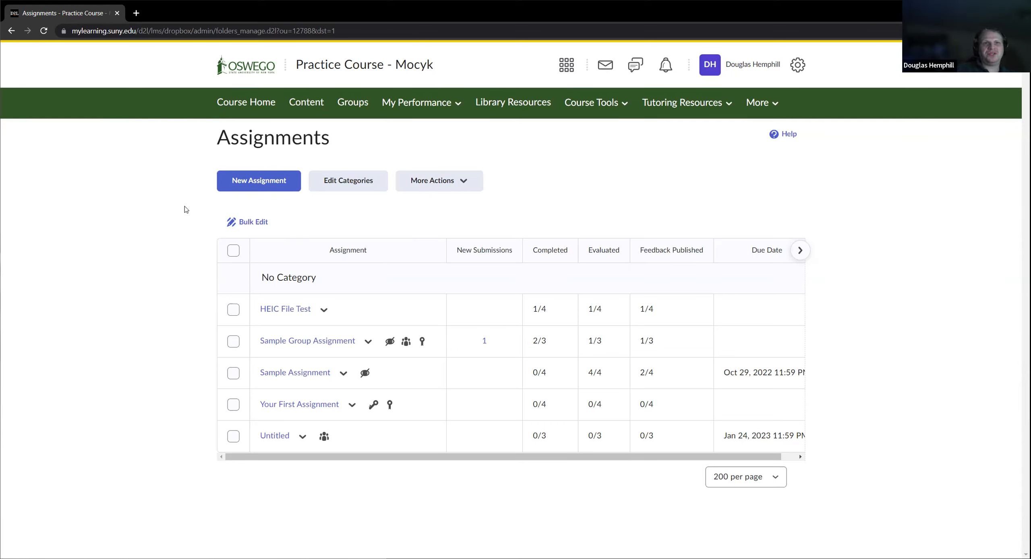
pyautogui.click(362, 184)
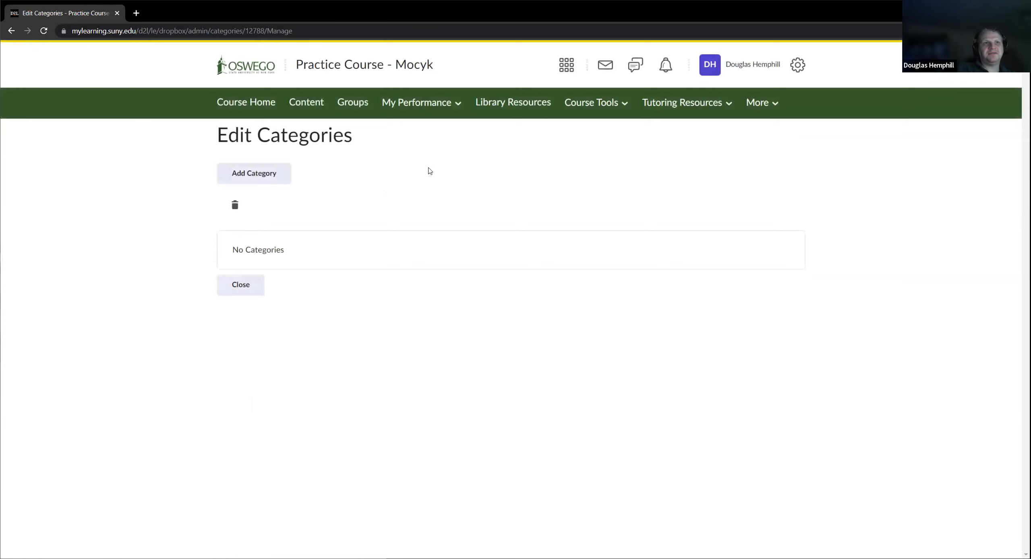
pyautogui.write('Weekly Practice ')
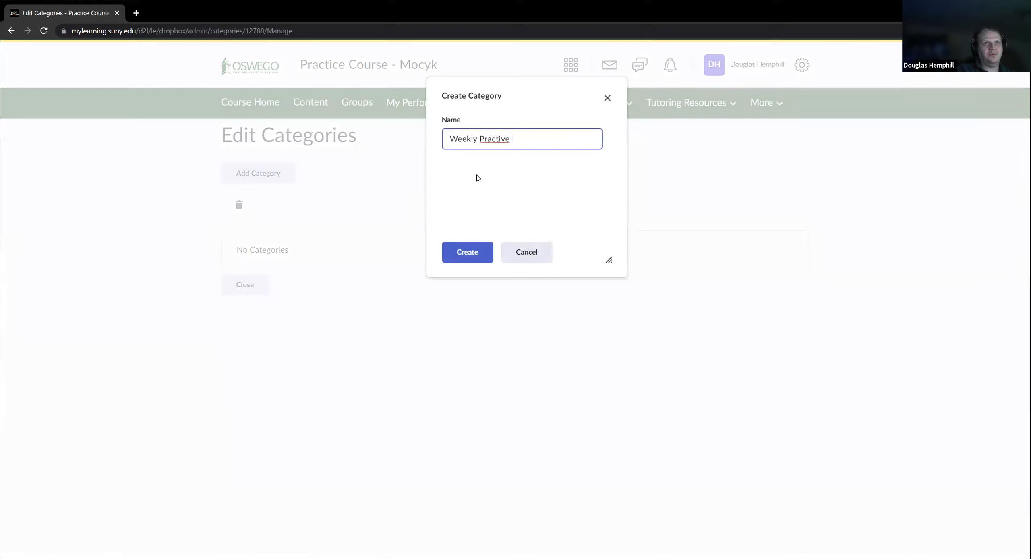
pyautogui.write('A')
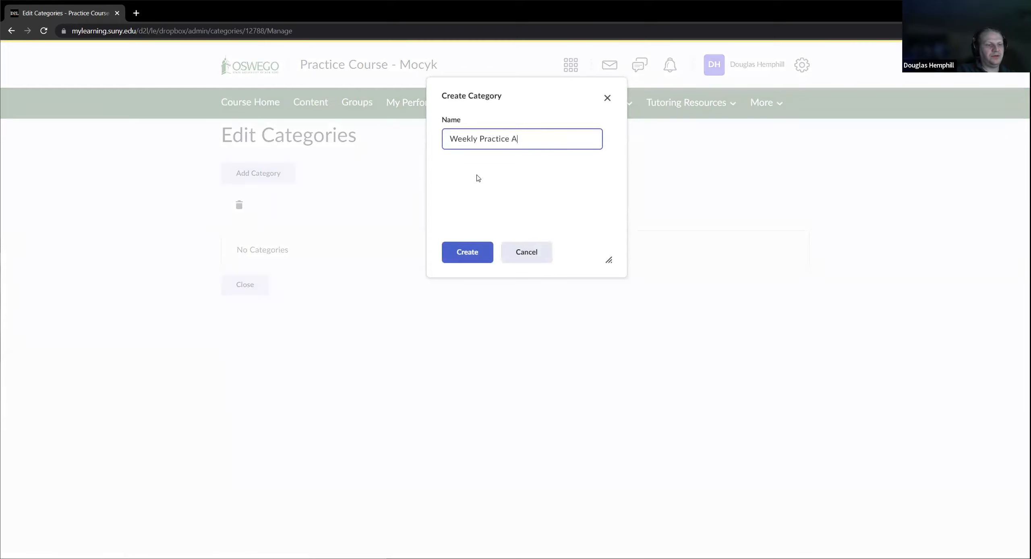
pyautogui.write('ssignment')
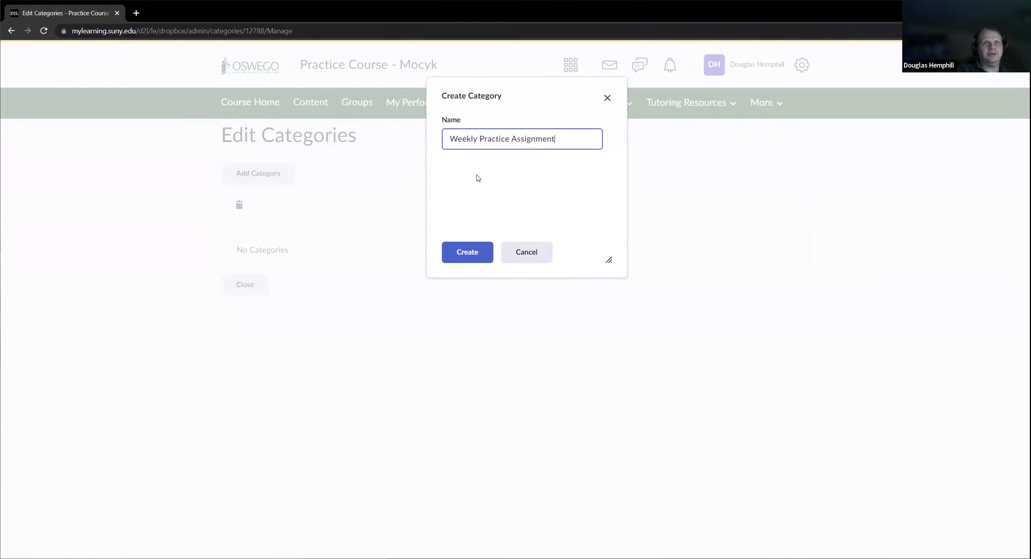
pyautogui.click(476, 253)
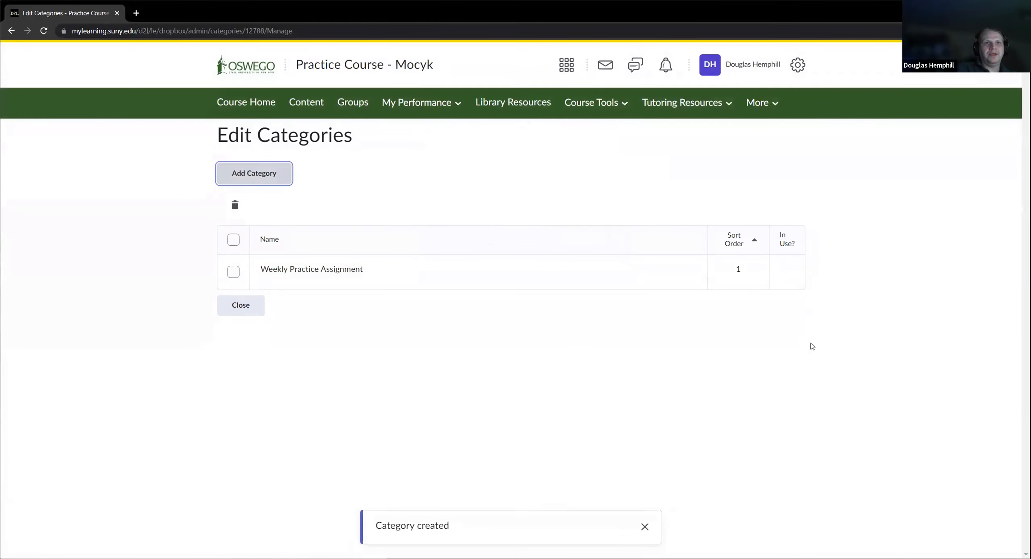
pyautogui.click(222, 312)
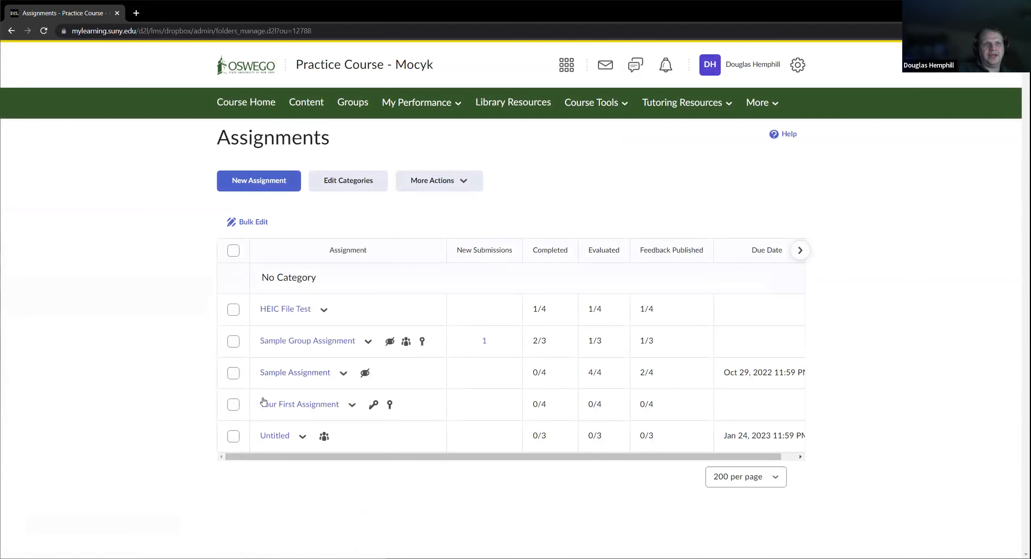
# Bulk edit the Untitled assignment to place it in the Weekly Practice Assignment category, and save.
pyautogui.click(233, 436)
pyautogui.click(245, 217)
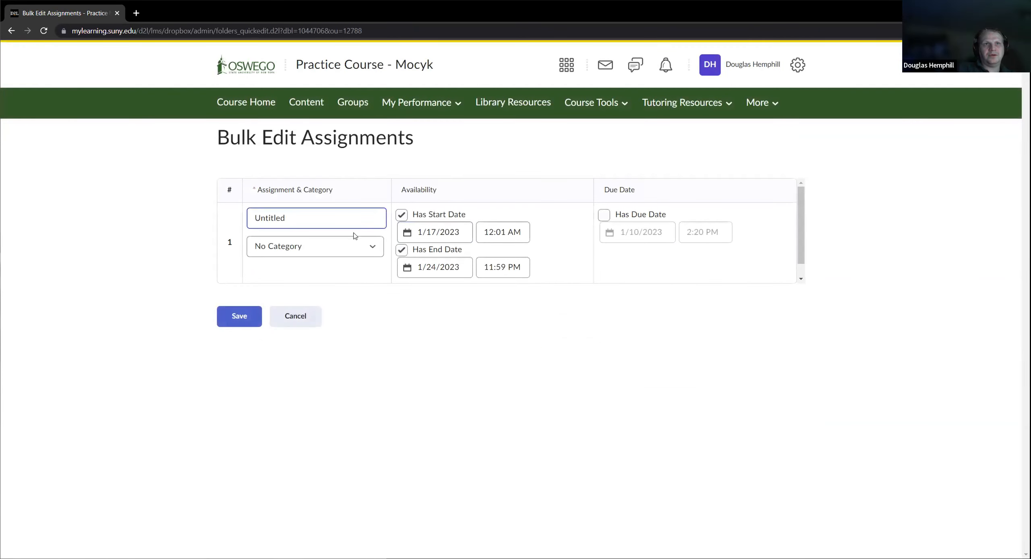
pyautogui.click(346, 247)
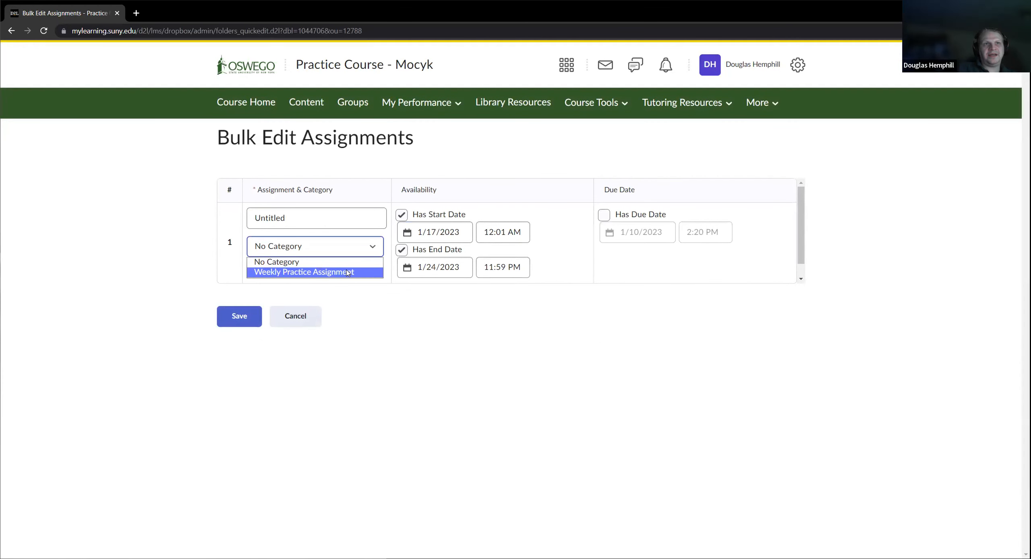
pyautogui.click(347, 272)
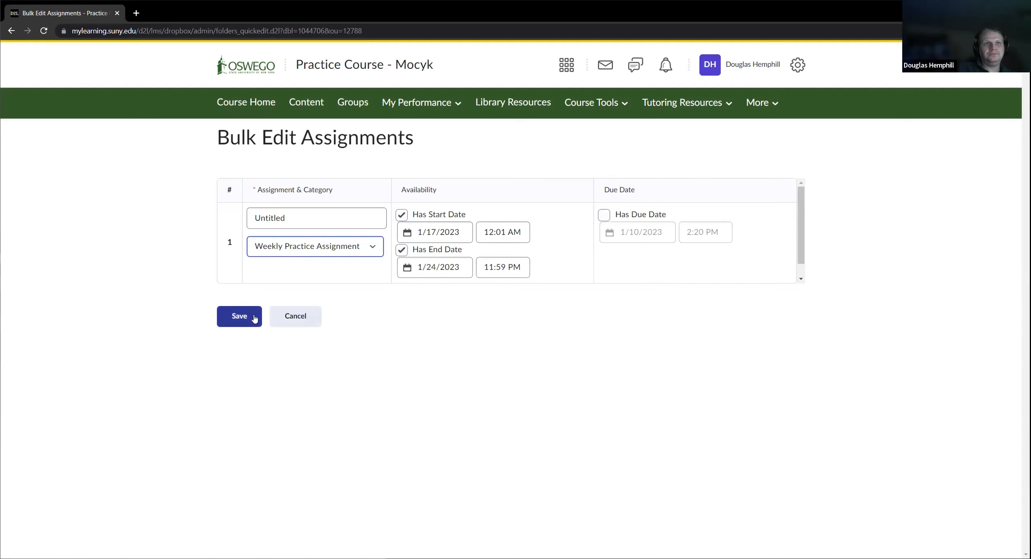
pyautogui.click(239, 319)
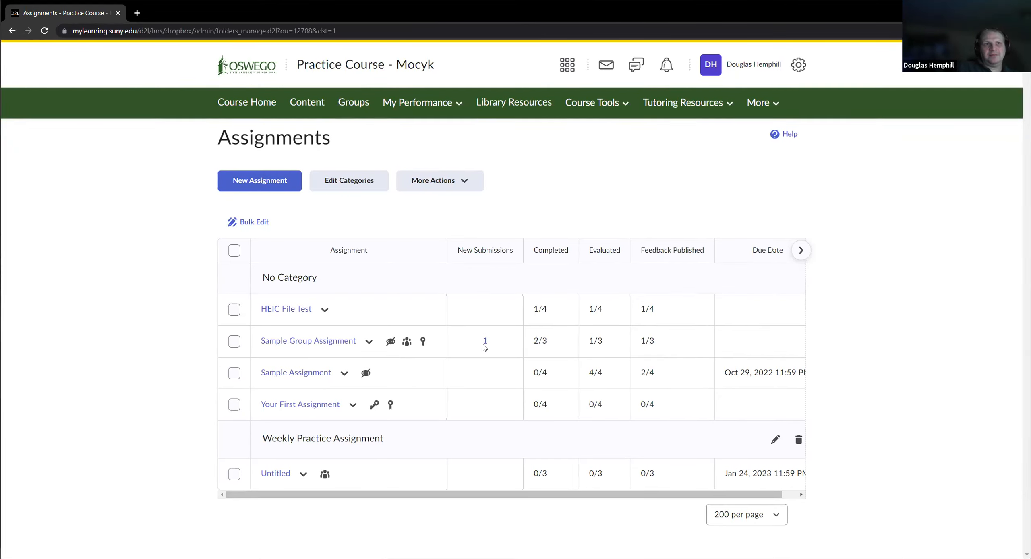
# Open the Untitled assignment for editing and leave it, discarding any changes.
pyautogui.click(300, 479)
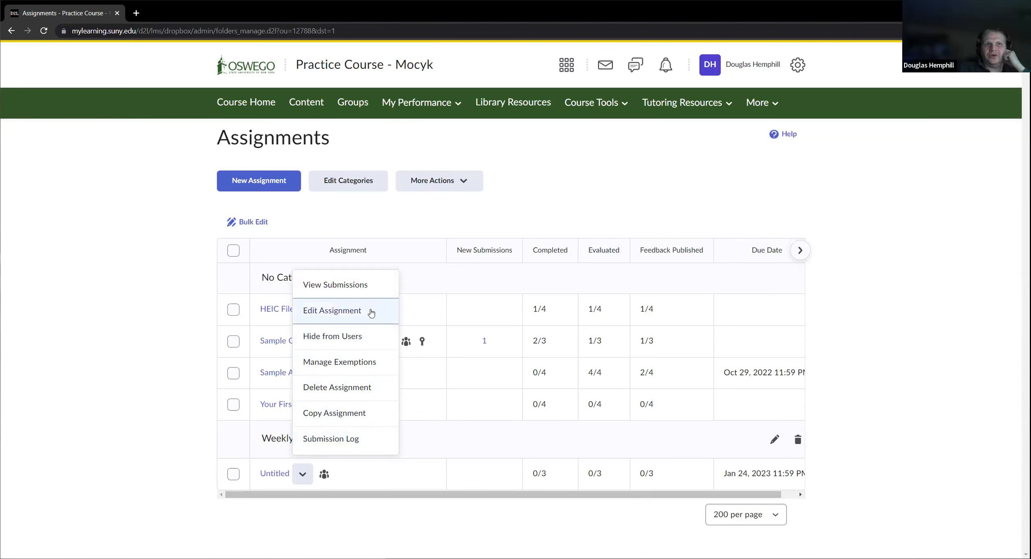
pyautogui.click(393, 311)
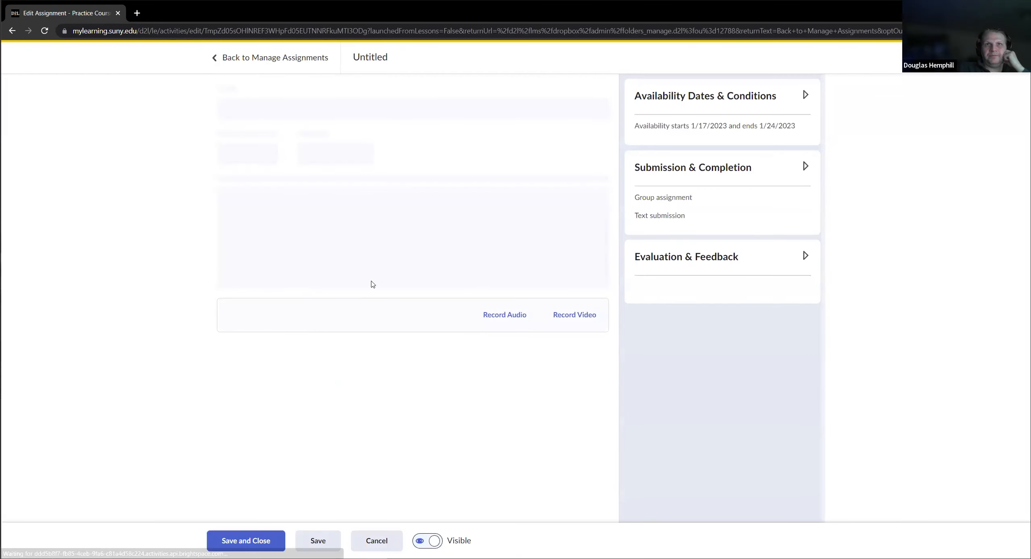
pyautogui.click(378, 538)
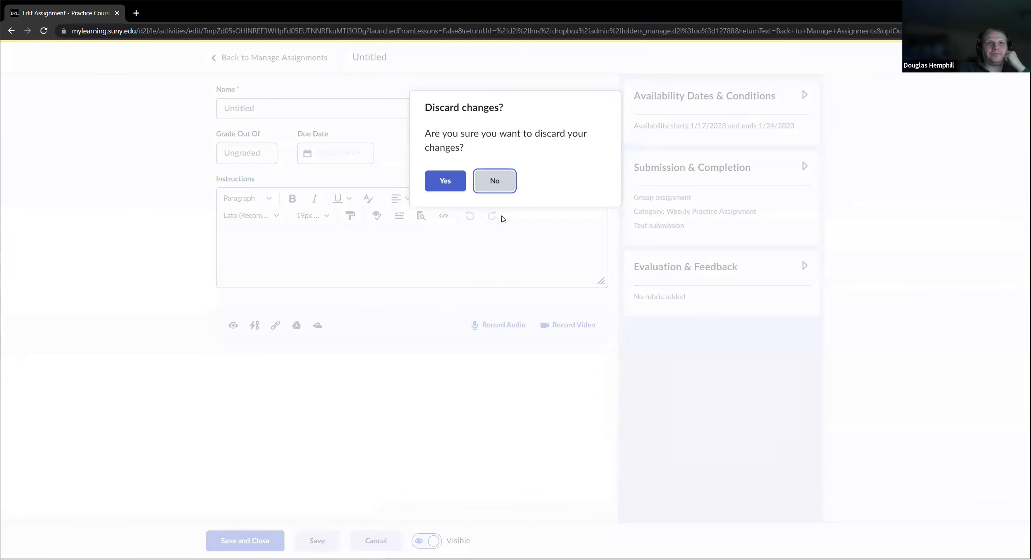
pyautogui.click(445, 189)
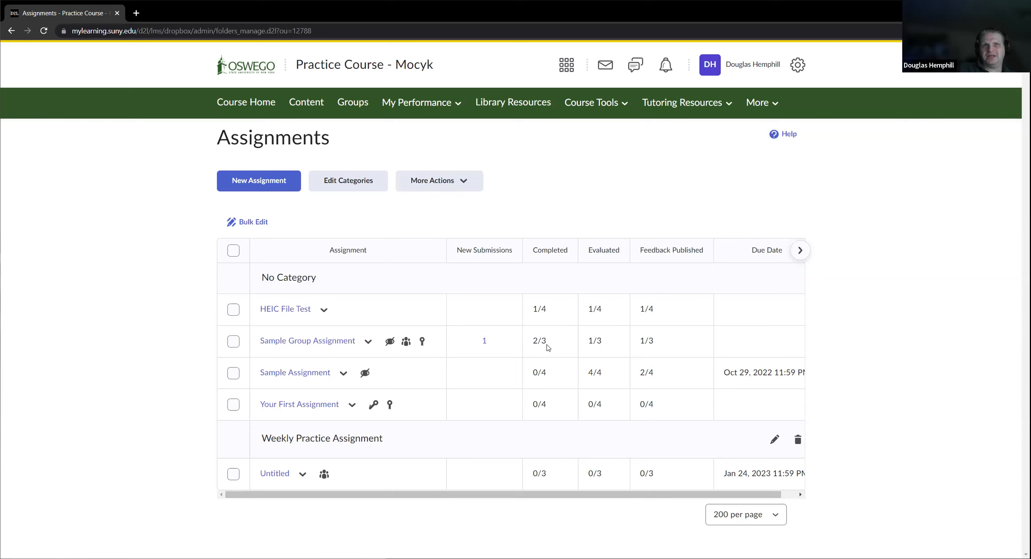
# Examine the evaluation and feedback columns for Sample Group Assignment and the status icons beside Your First Assignment.
pyautogui.moveTo(588, 343); pyautogui.dragTo(666, 341)
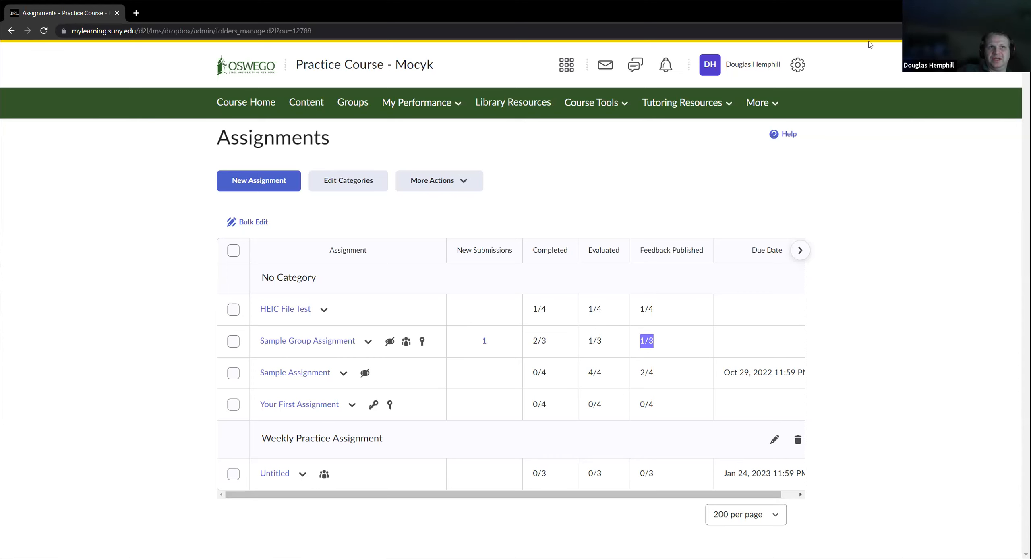
pyautogui.moveTo(369, 408); pyautogui.dragTo(390, 409)
pyautogui.click(379, 409)
pyautogui.click(400, 439)
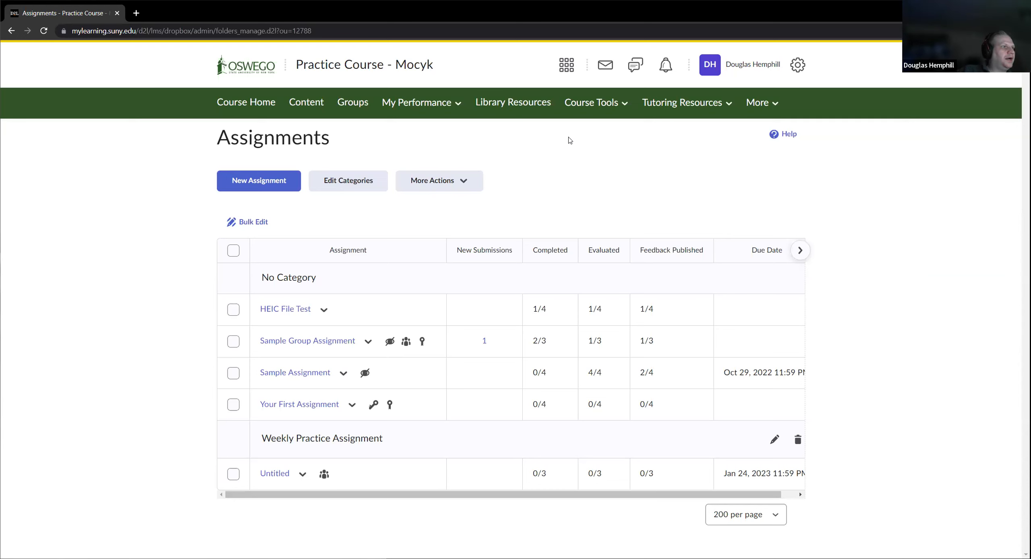
# Go to the course's Discussions and start a new forum titled Discussions Class.
pyautogui.click(609, 101)
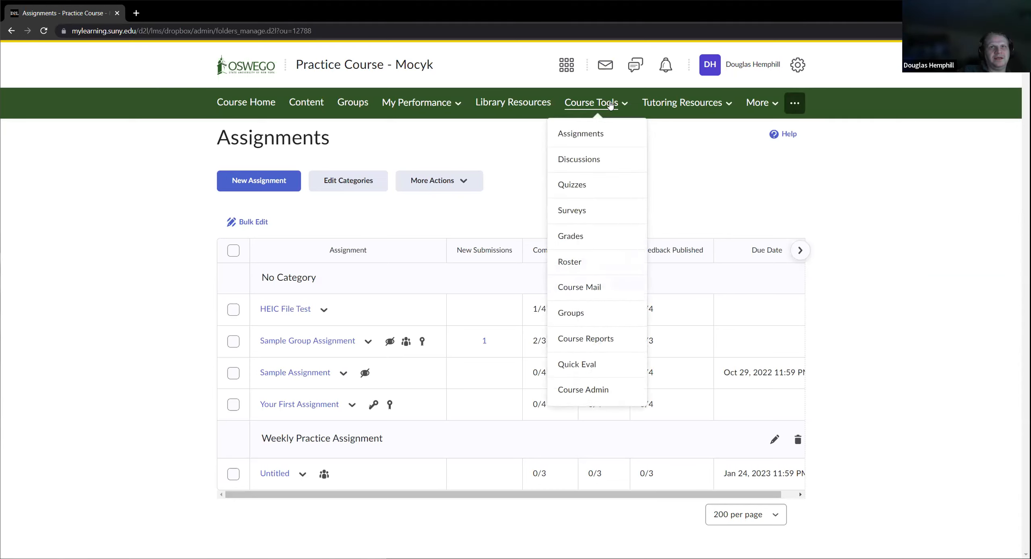
pyautogui.click(579, 158)
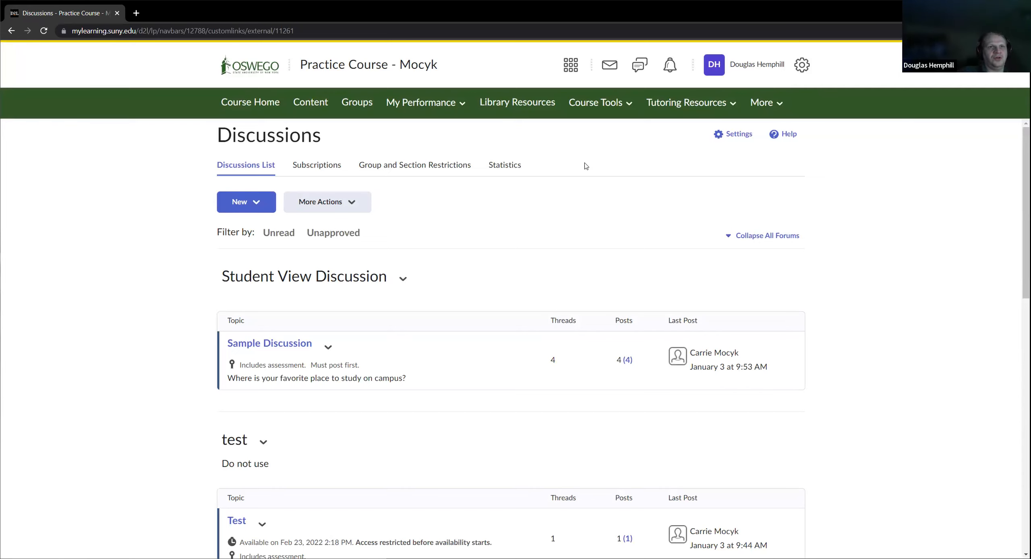
pyautogui.click(266, 203)
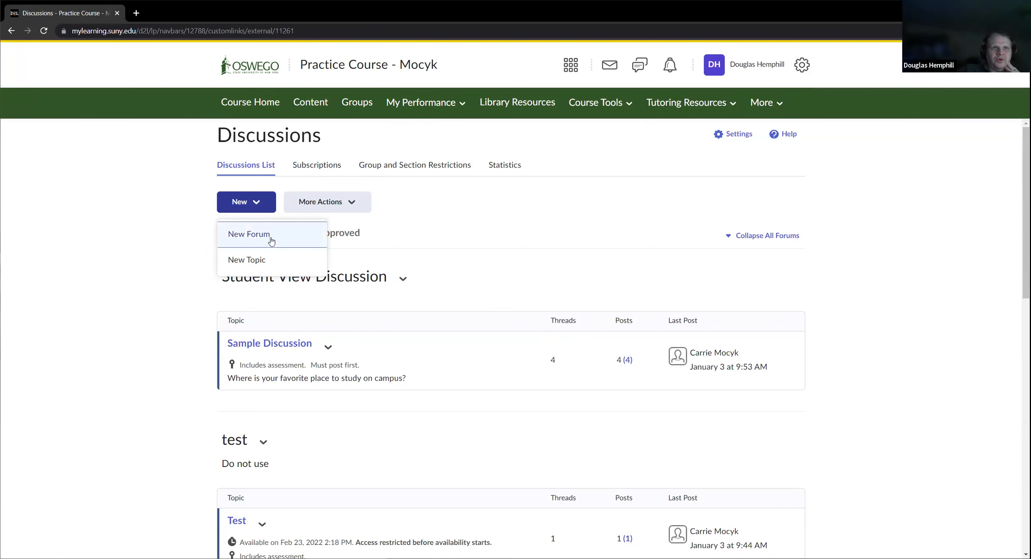
pyautogui.click(270, 240)
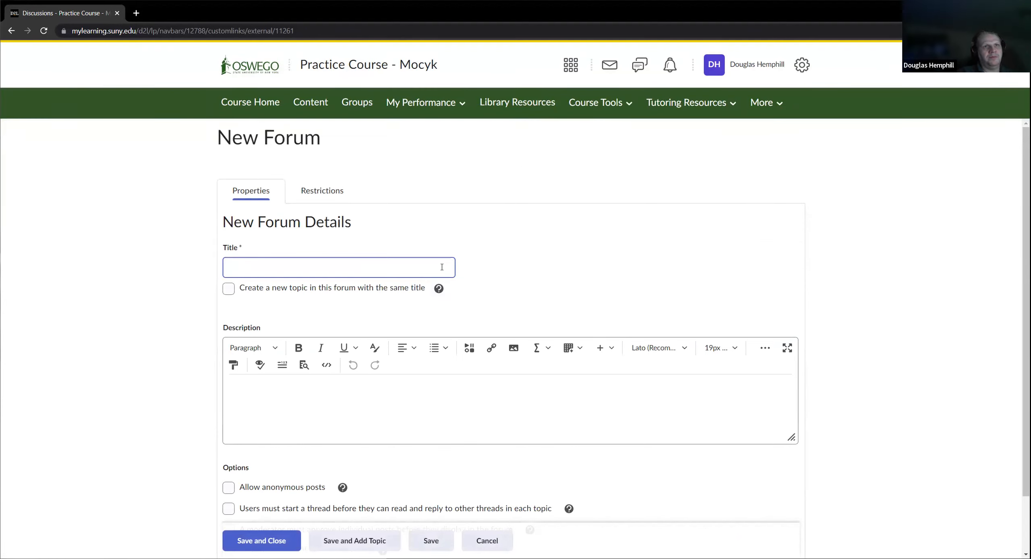
pyautogui.write('D')
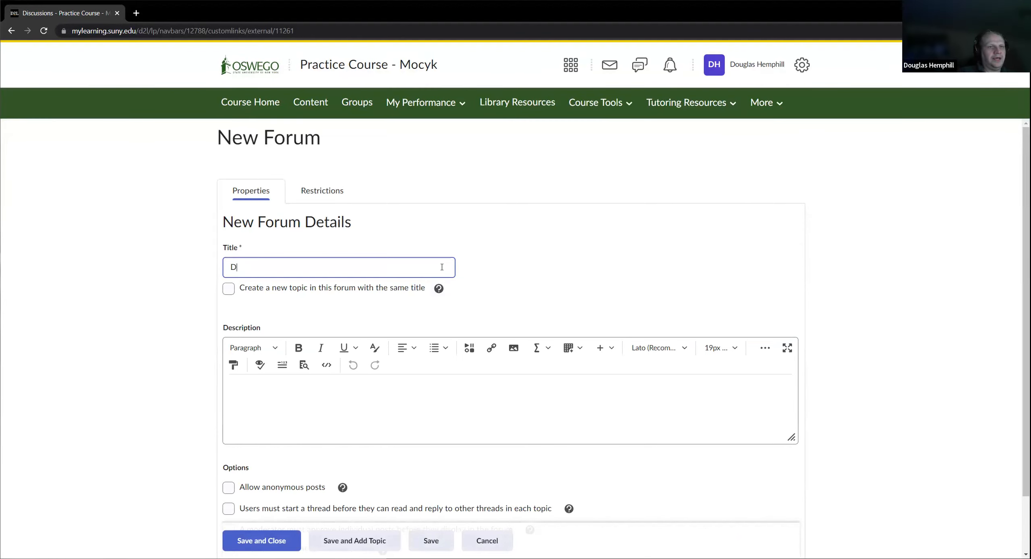
pyautogui.write('iscussions')
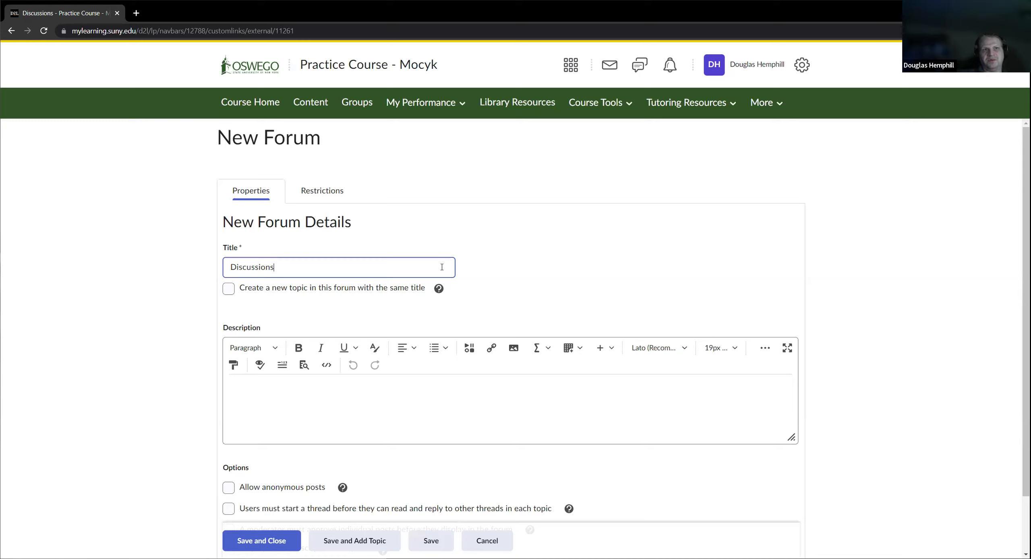
pyautogui.write('Cla')
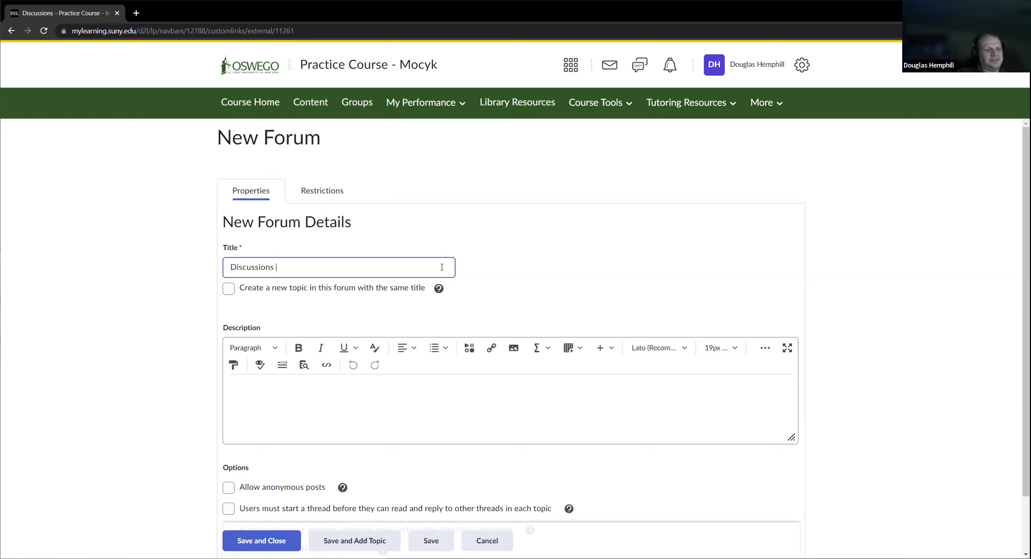
pyautogui.write('ss')
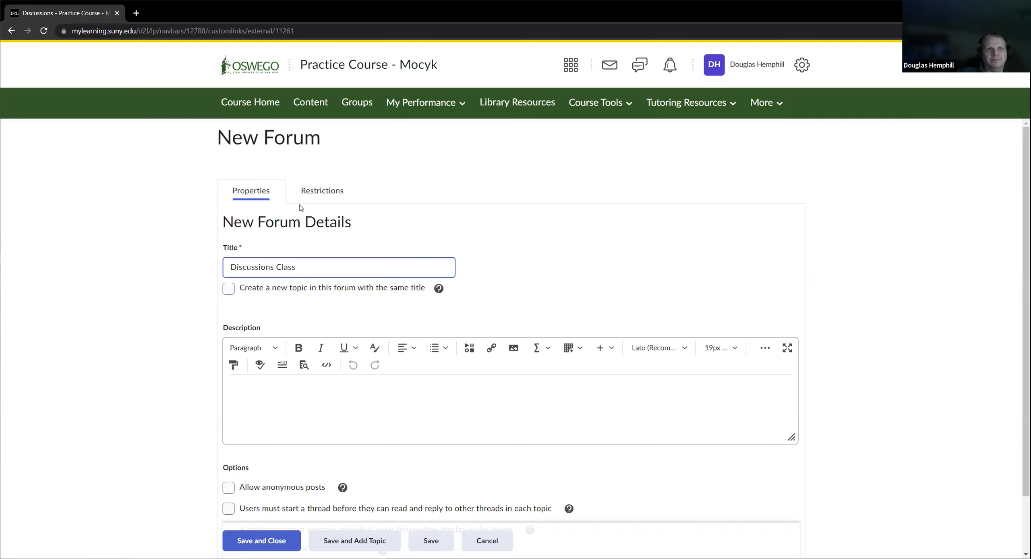
pyautogui.scroll(-1, 294, 233)
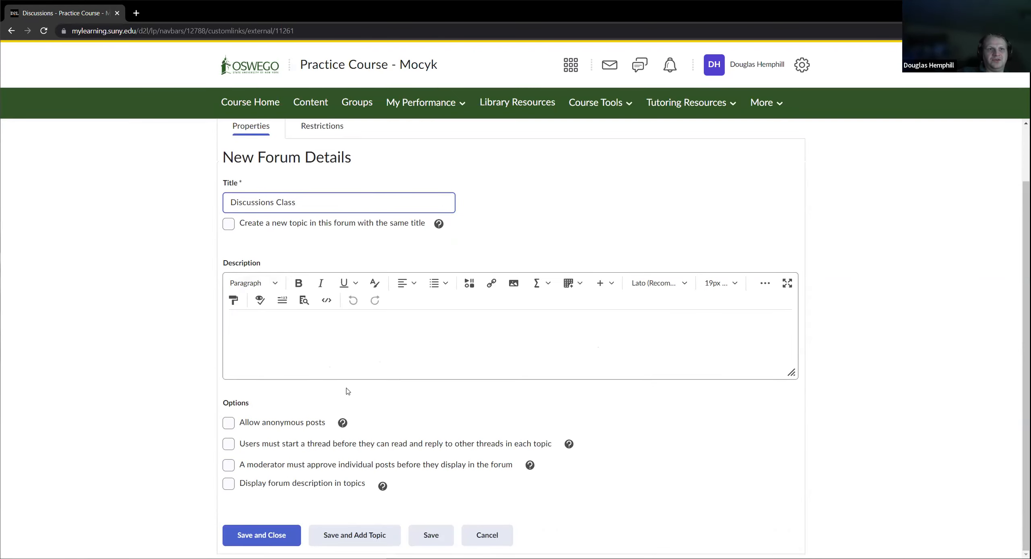
pyautogui.scroll(1, 346, 370)
pyautogui.scroll(-1, 351, 383)
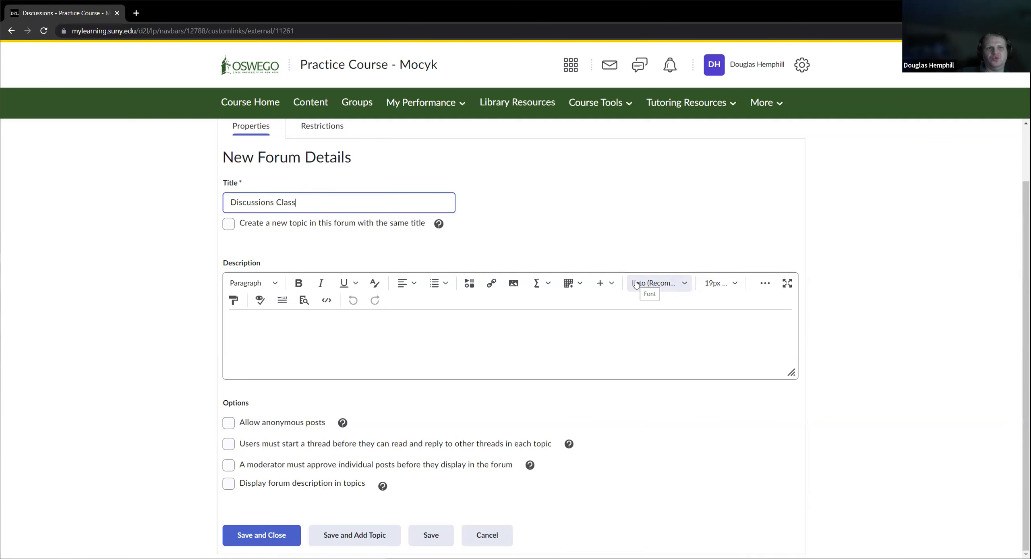
# Save and close the Discussions Class forum, and locate it at the end of the discussions list.
pyautogui.click(283, 542)
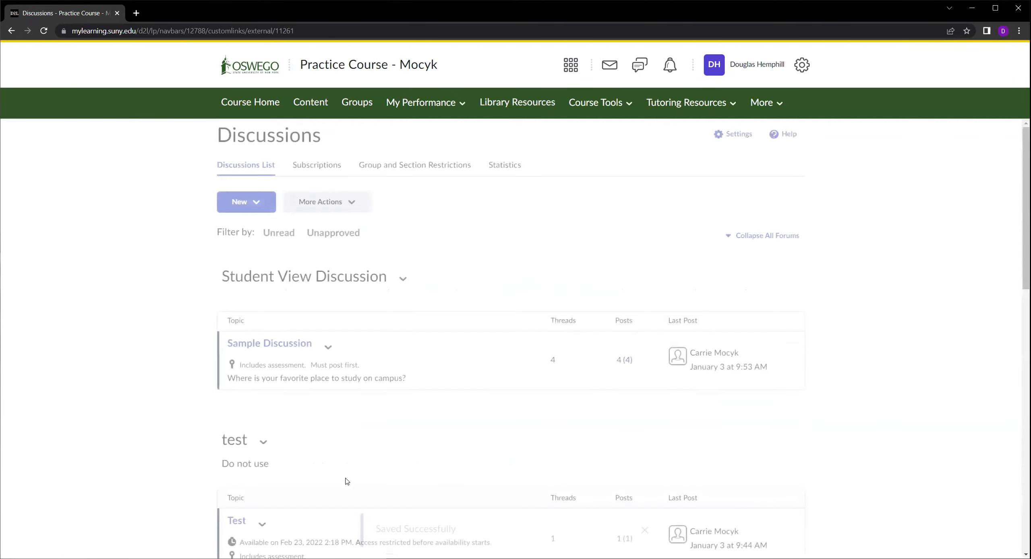
pyautogui.scroll(-12, 441, 386)
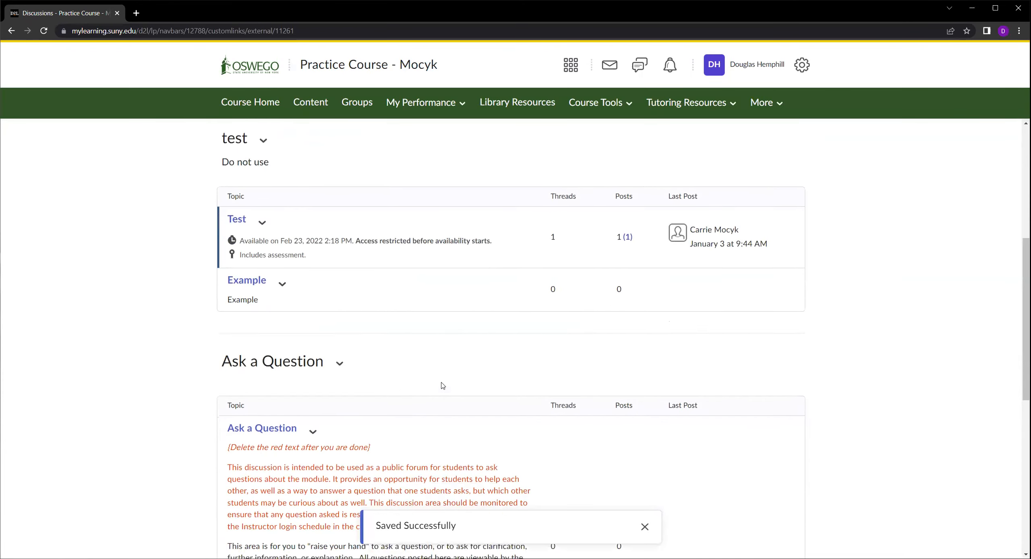
pyautogui.scroll(-2, 442, 388)
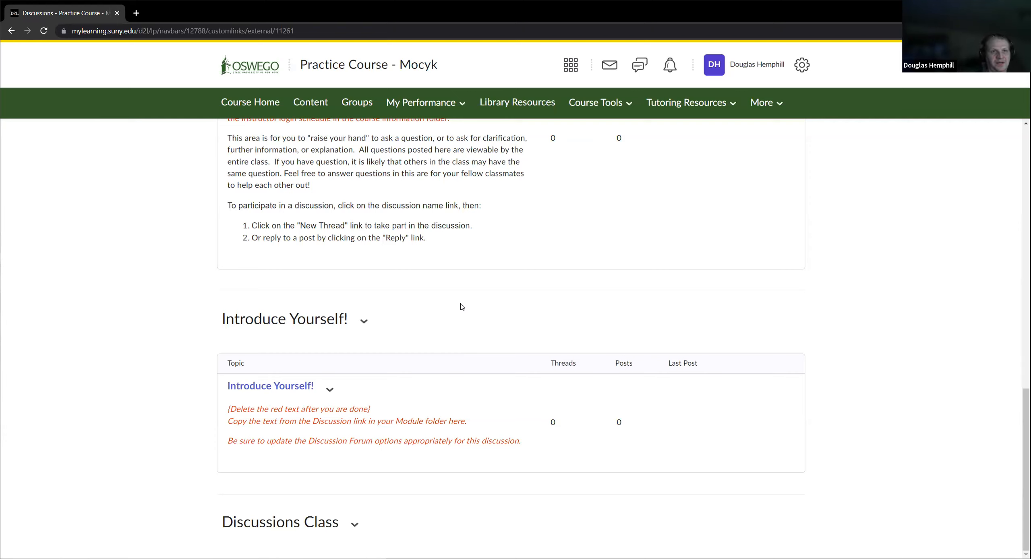
pyautogui.scroll(1, 417, 370)
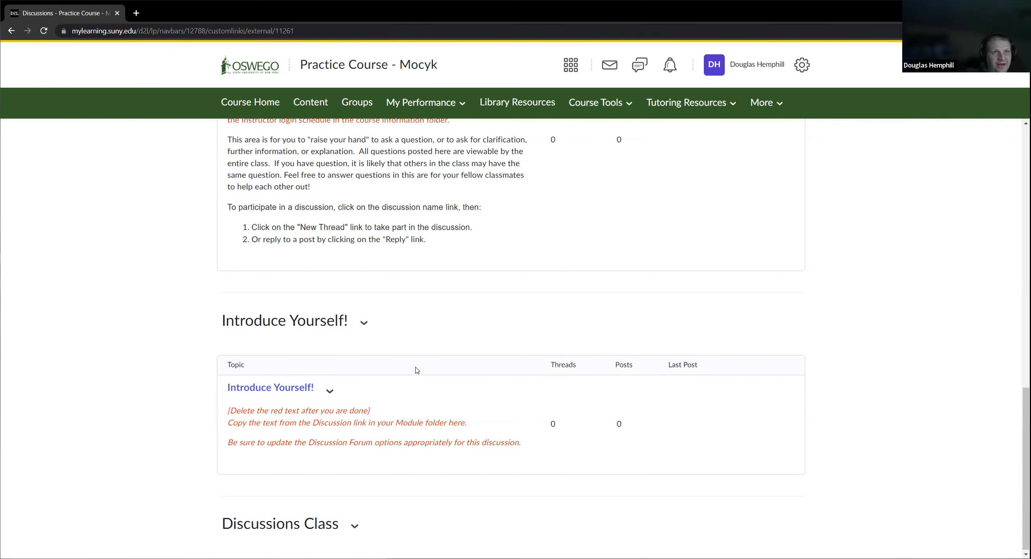
# Open the forum statistics for the Ask a Question forum.
pyautogui.scroll(10, 417, 370)
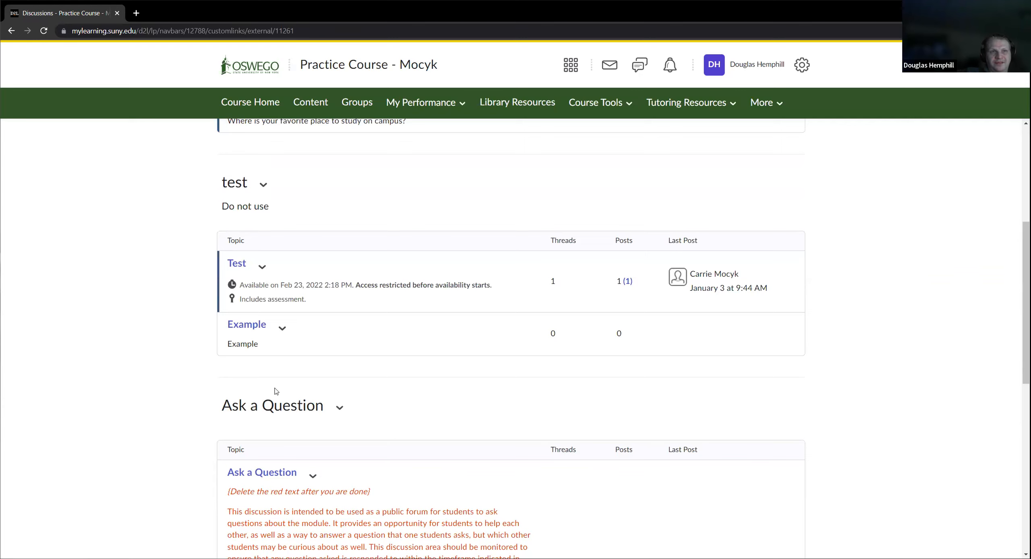
pyautogui.moveTo(332, 428)
pyautogui.mouseDown()
pyautogui.moveTo(236, 407)
pyautogui.moveTo(327, 409)
pyautogui.mouseUp()
pyautogui.click(221, 410)
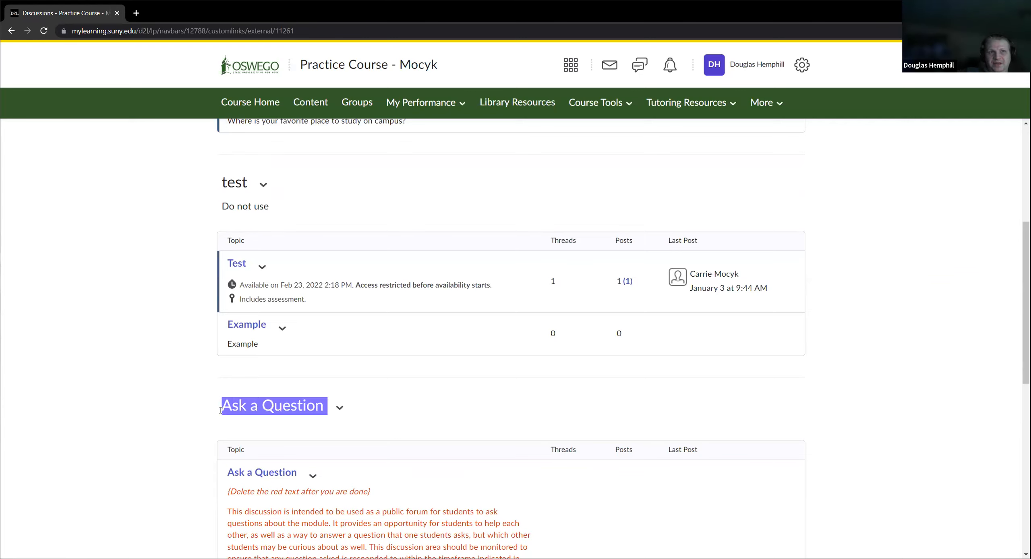
pyautogui.click(339, 410)
pyautogui.click(500, 390)
pyautogui.click(339, 410)
pyautogui.click(678, 322)
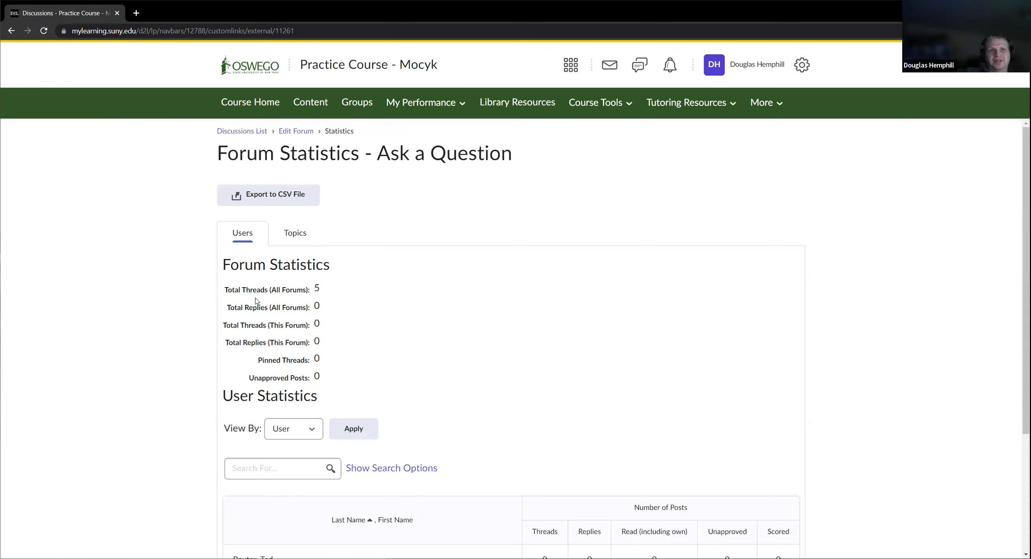
# Examine the forum totals, the per-user post statistics and the View By choices, and return to the discussions list.
pyautogui.scroll(-4, 348, 363)
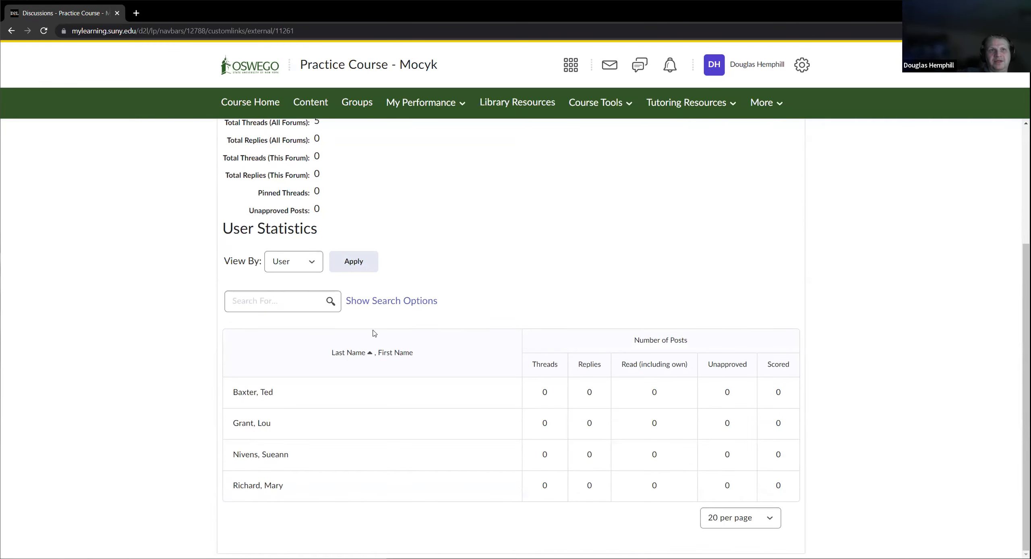
pyautogui.scroll(2, 374, 334)
pyautogui.scroll(-2, 273, 474)
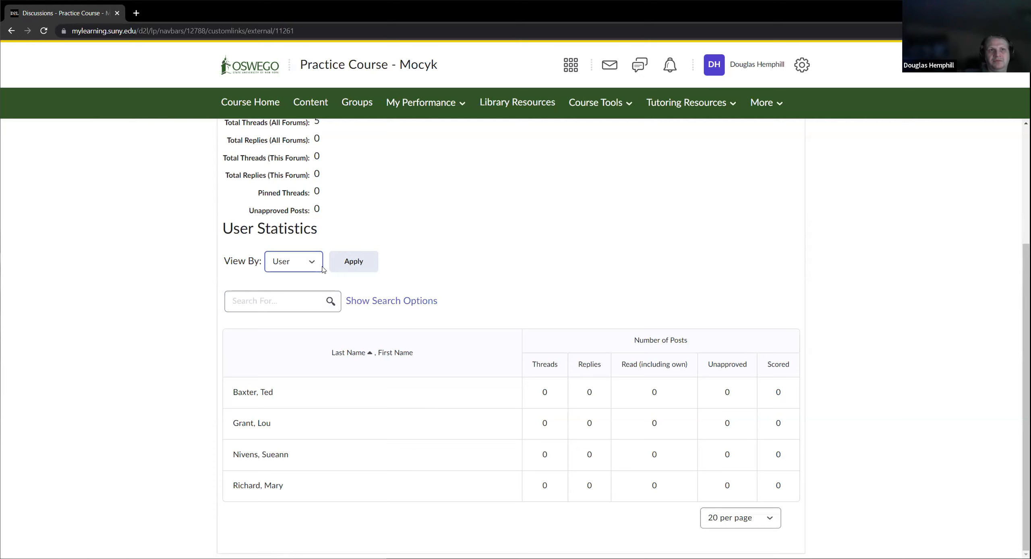
pyautogui.click(309, 262)
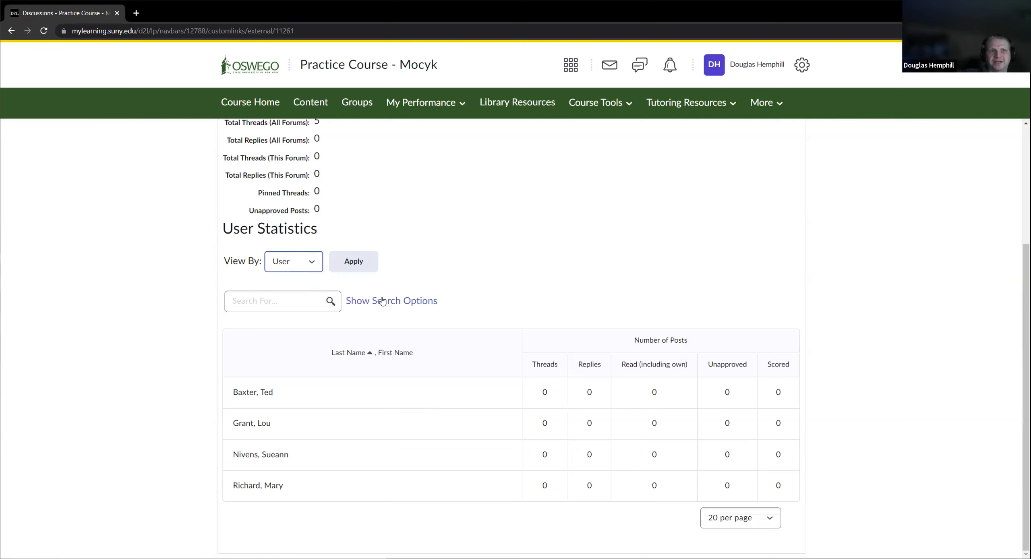
pyautogui.scroll(4, 615, 378)
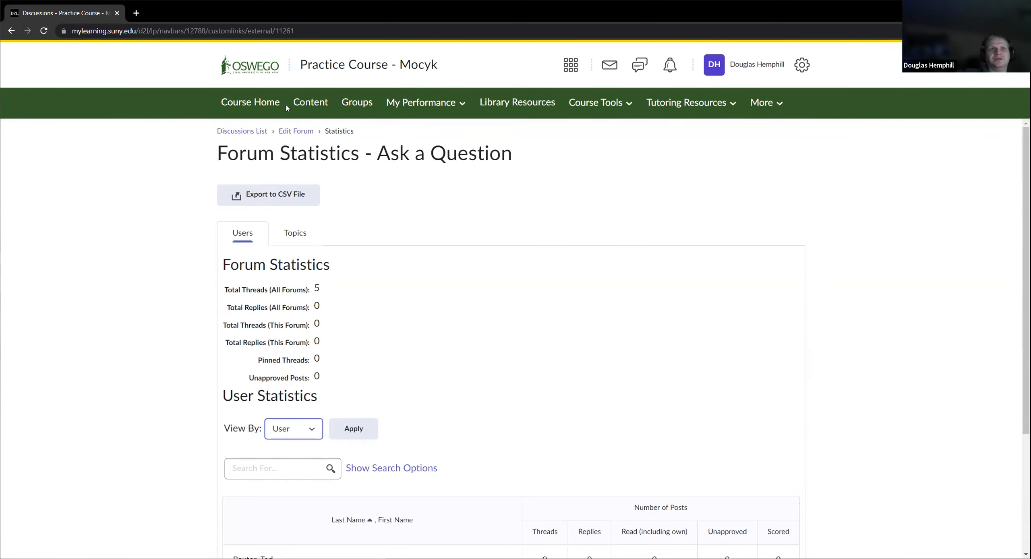
pyautogui.click(11, 31)
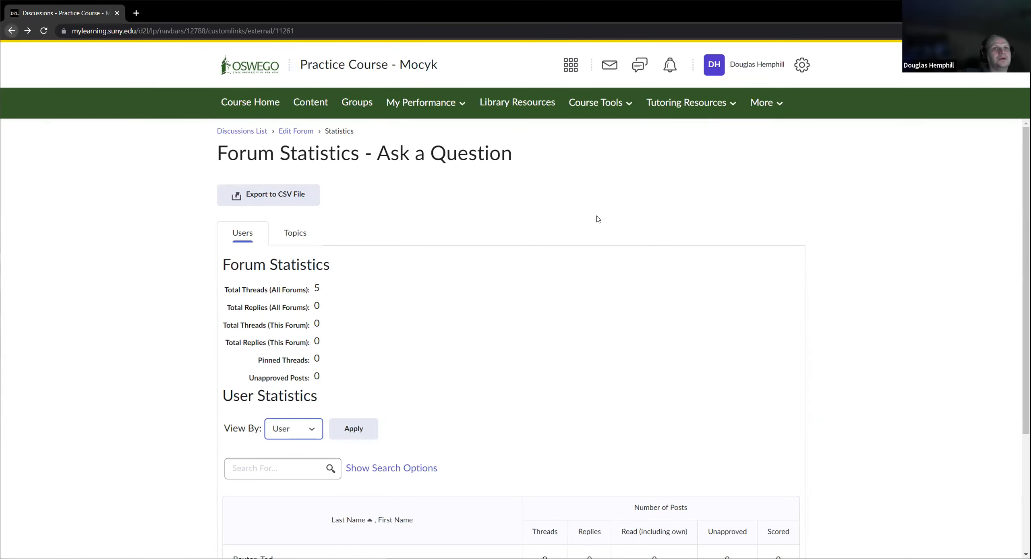
# Start a new discussion topic and assign it to the Discussions Class forum.
pyautogui.scroll(-8, 596, 274)
pyautogui.scroll(13, 601, 334)
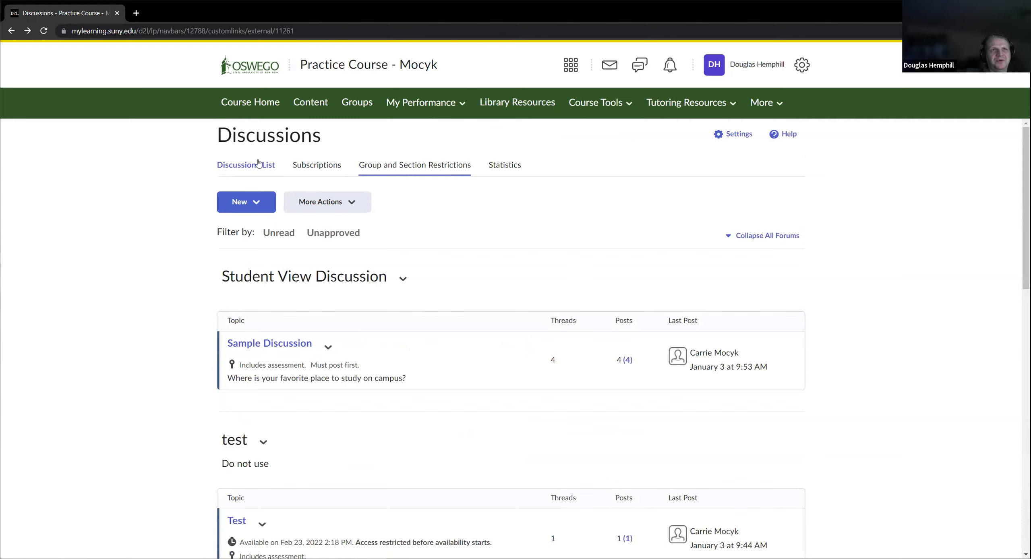
pyautogui.click(258, 205)
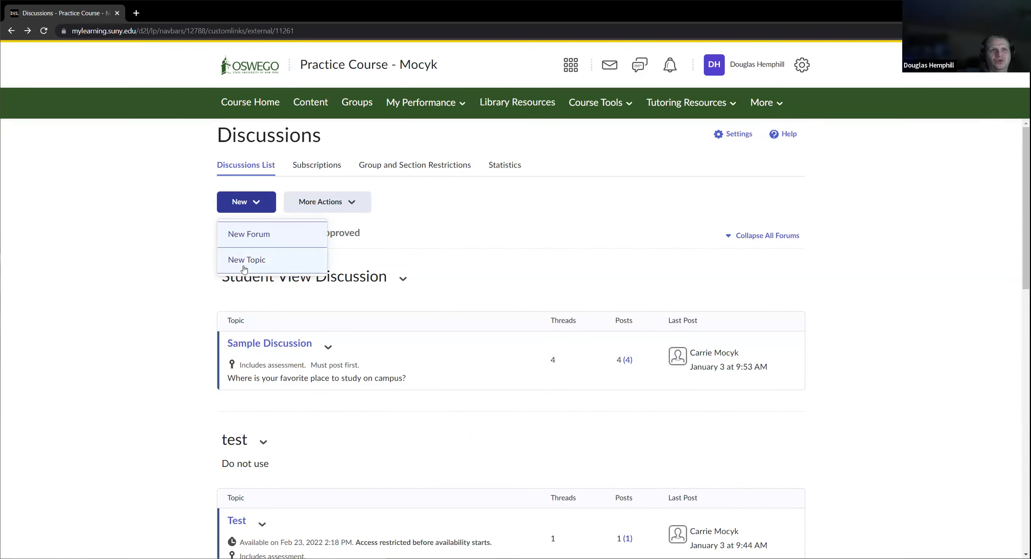
pyautogui.click(256, 265)
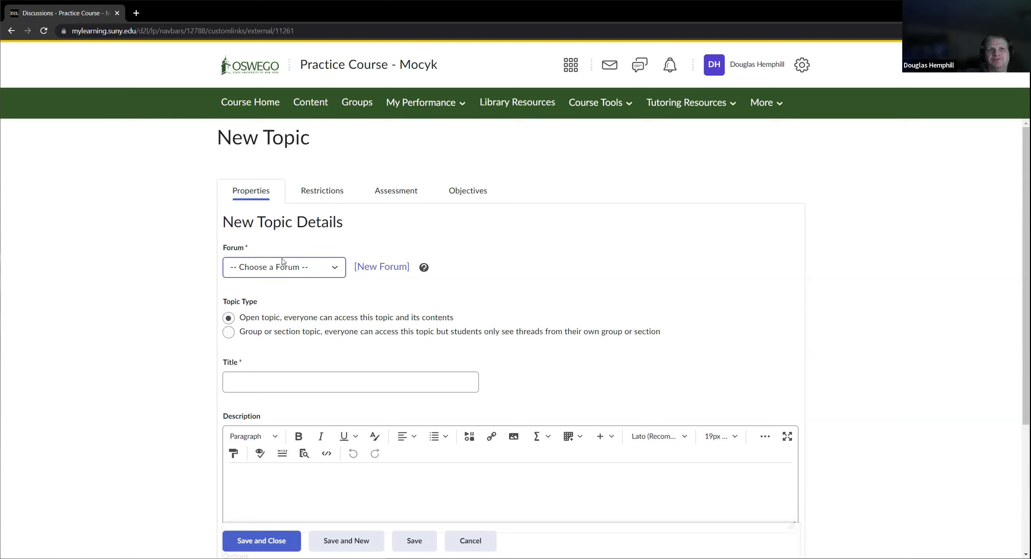
pyautogui.click(330, 272)
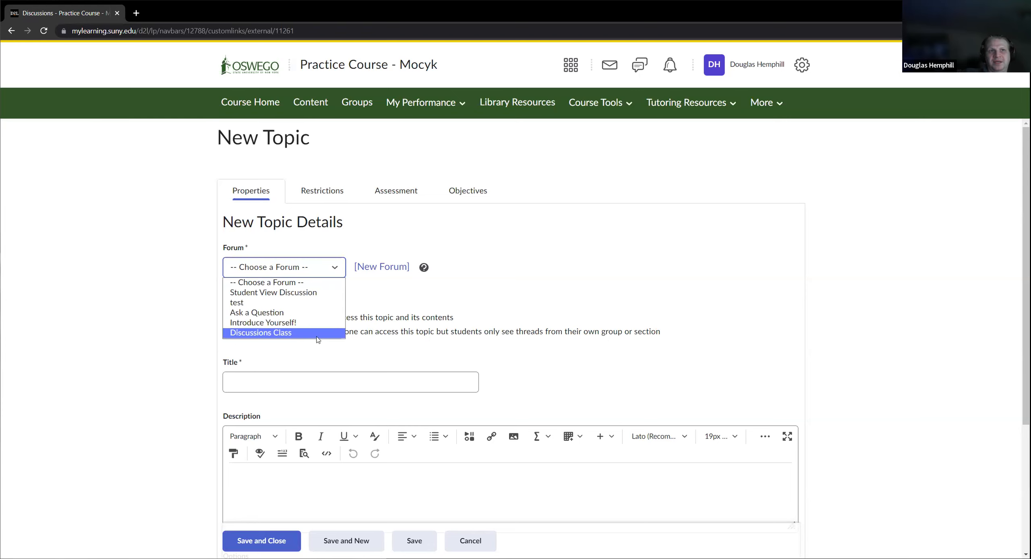
pyautogui.click(308, 335)
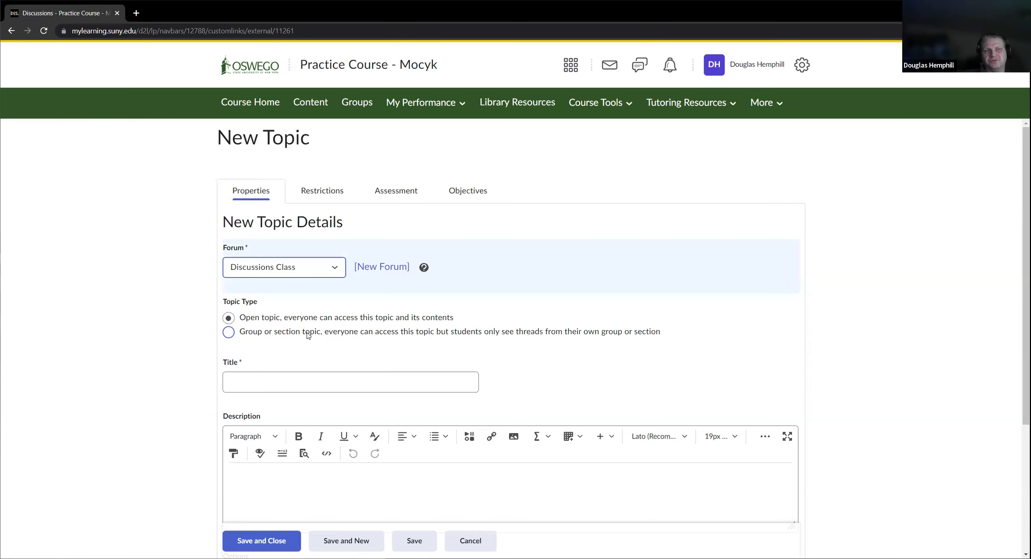
# Make the topic a group or section topic using the Sample Groups category.
pyautogui.scroll(-1, 334, 334)
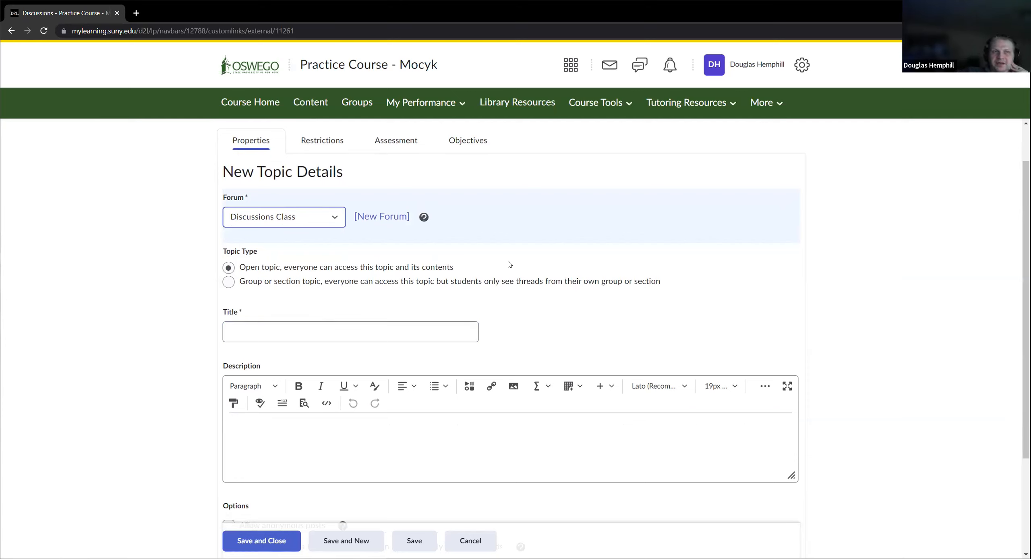
pyautogui.click(229, 282)
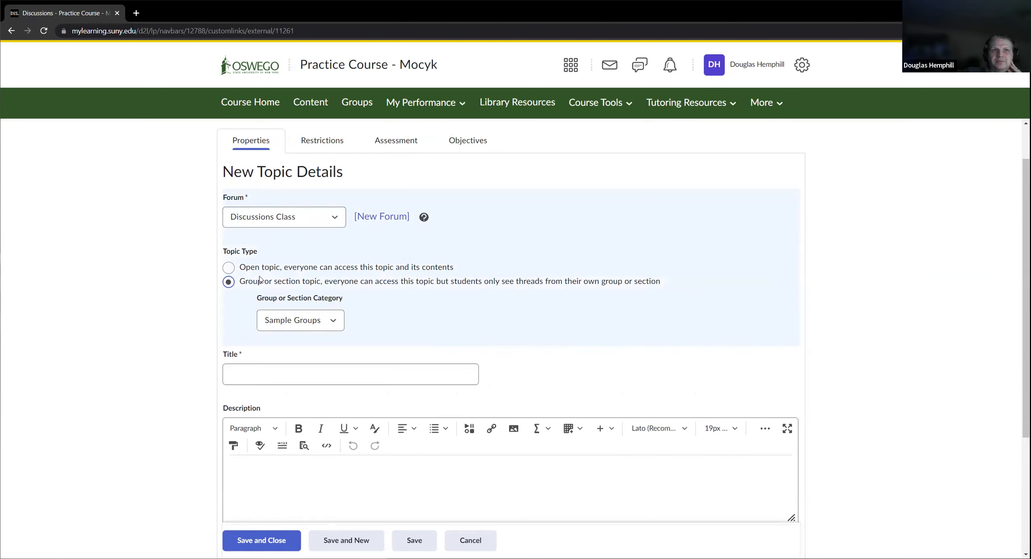
pyautogui.click(335, 330)
pyautogui.click(331, 340)
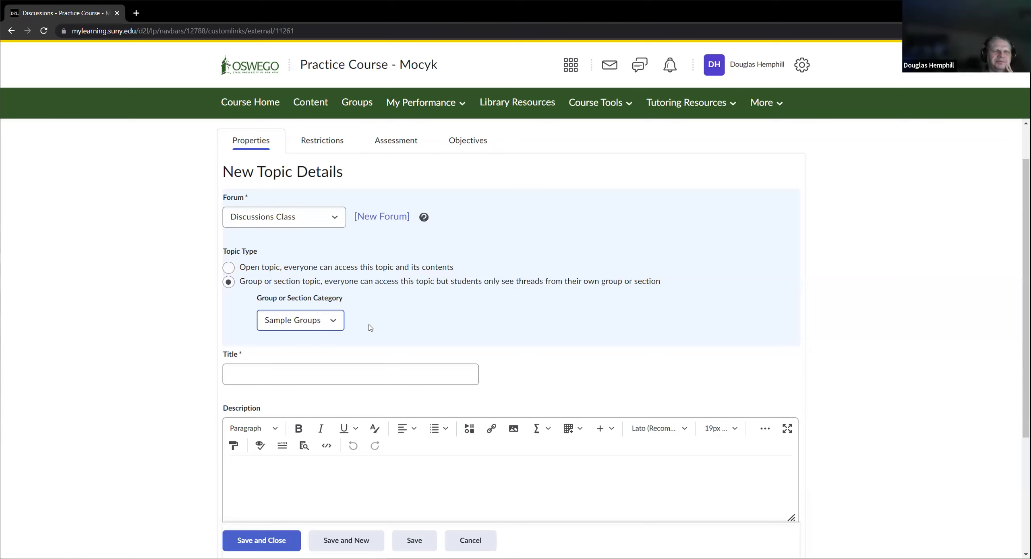
# Title the topic "M1D2 The virtues of Discussions".
pyautogui.scroll(-3, 370, 327)
pyautogui.click(357, 272)
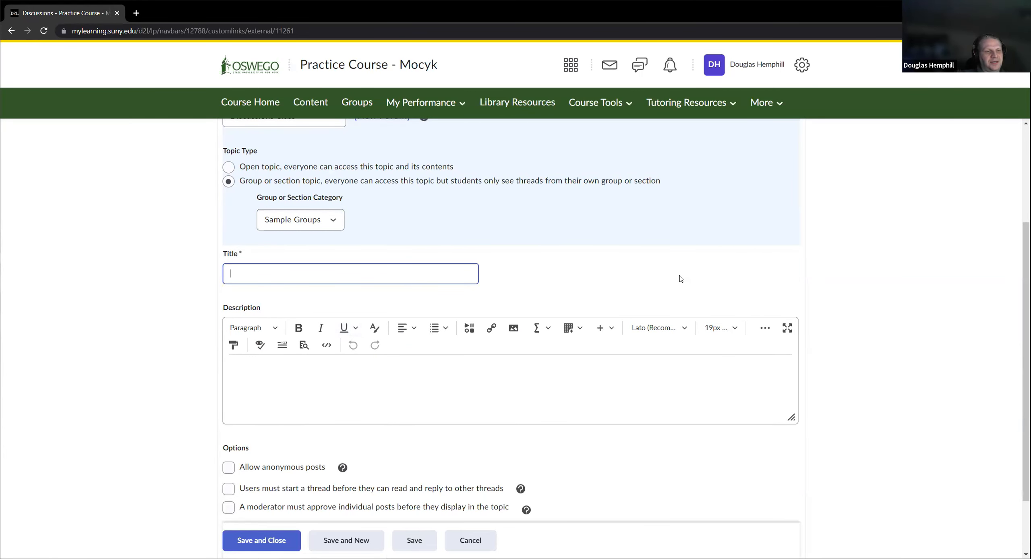
pyautogui.write('M')
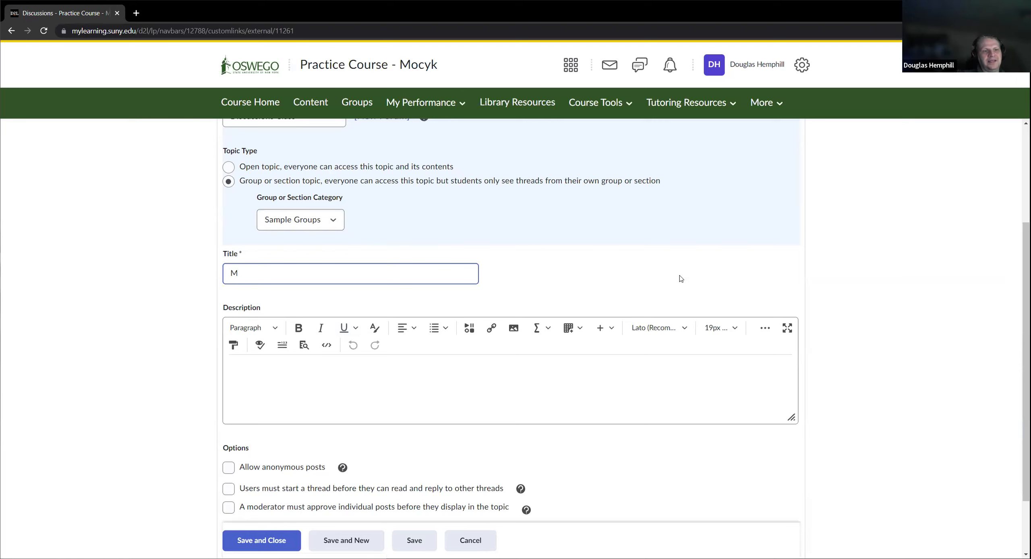
pyautogui.write('1D2')
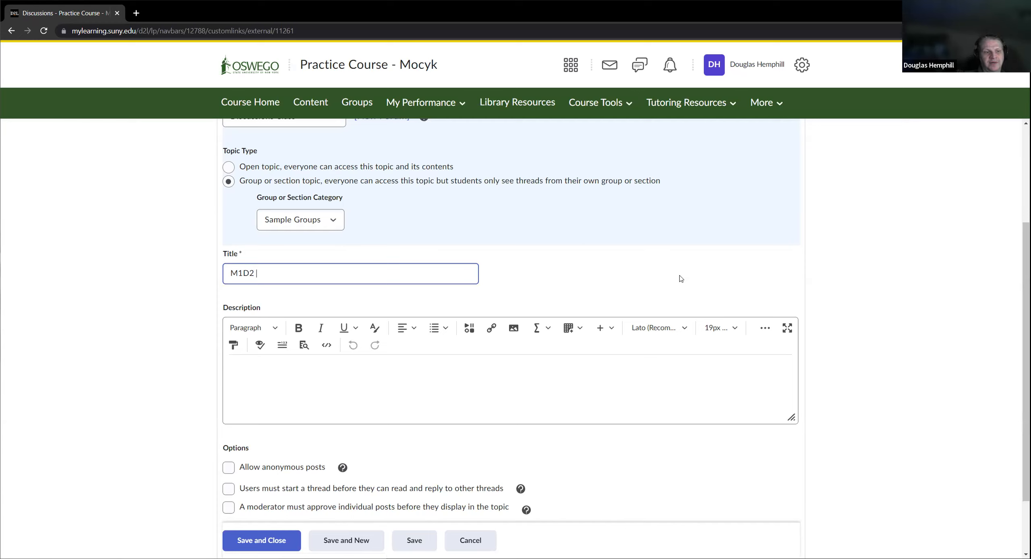
pyautogui.write('The ')
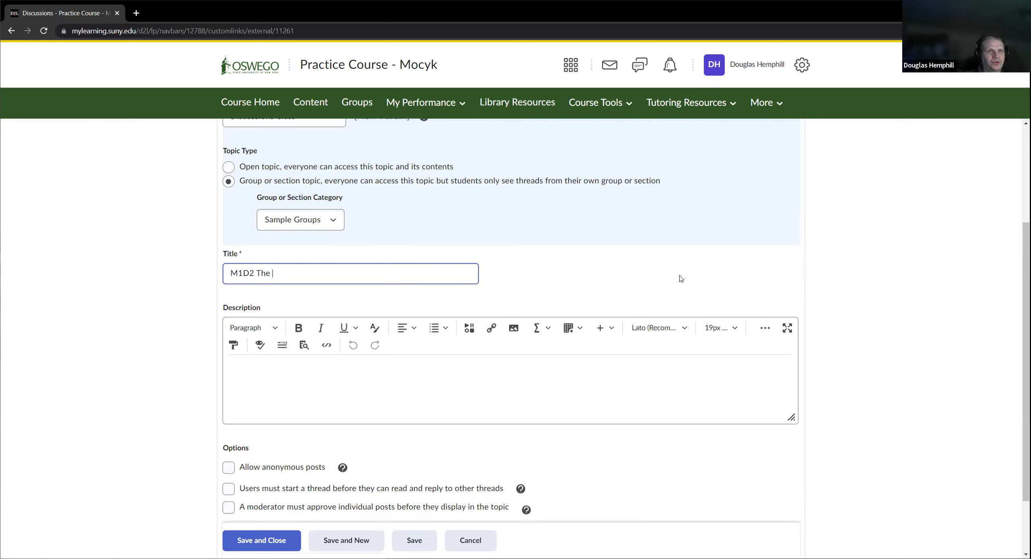
pyautogui.write('virtues of Discussion')
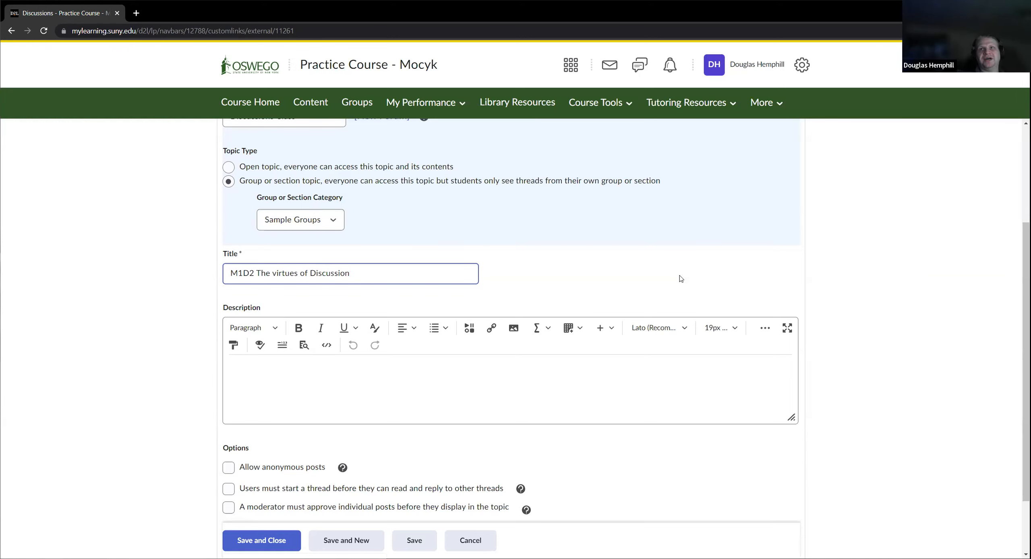
pyautogui.write('s')
# Enter "Why did Jane leave Tarzan." as the topic description.
pyautogui.scroll(-2, 560, 379)
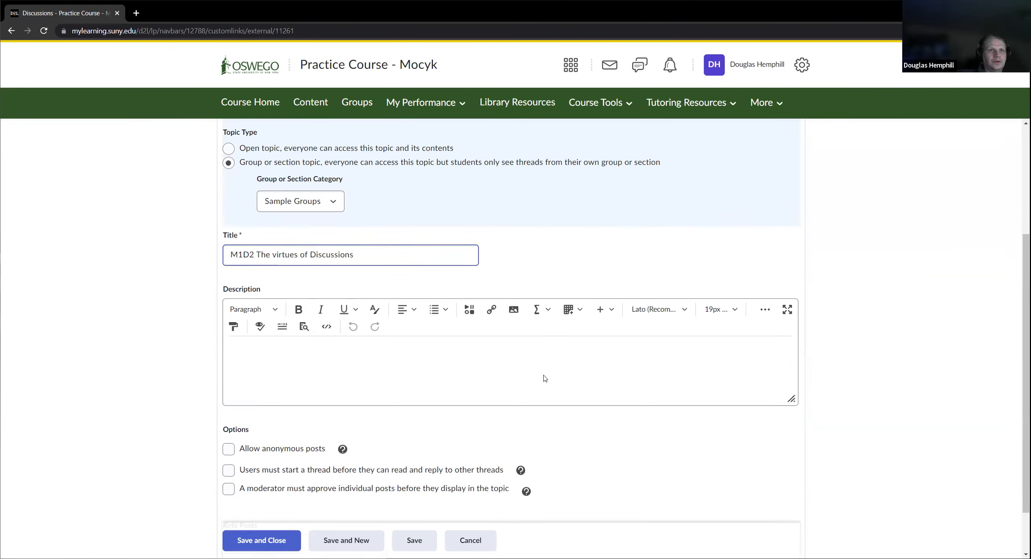
pyautogui.click(561, 298)
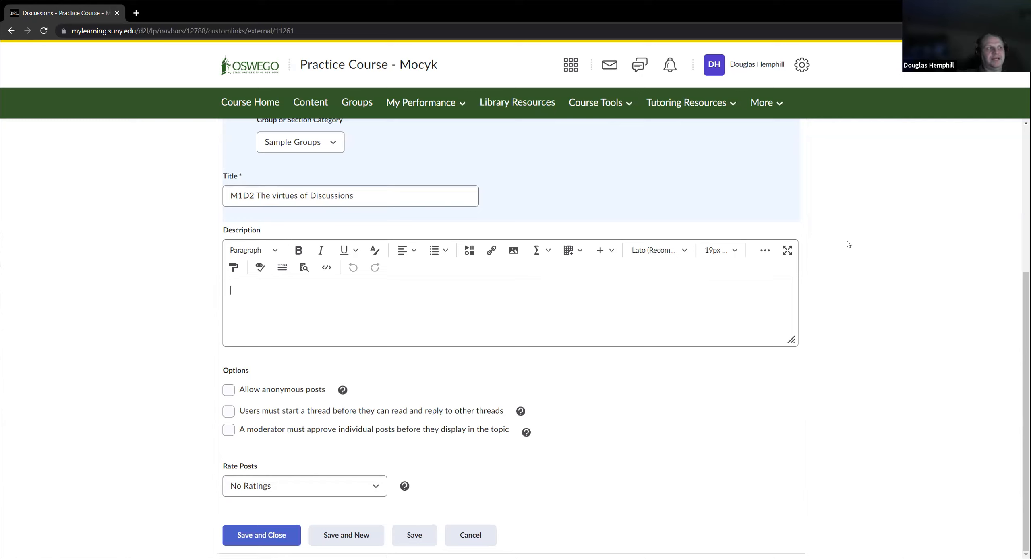
pyautogui.write('Dius')
pyautogui.press('BackSpace')
pyautogui.press('BackSpace')
pyautogui.press('BackSpace')
pyautogui.write('Why')
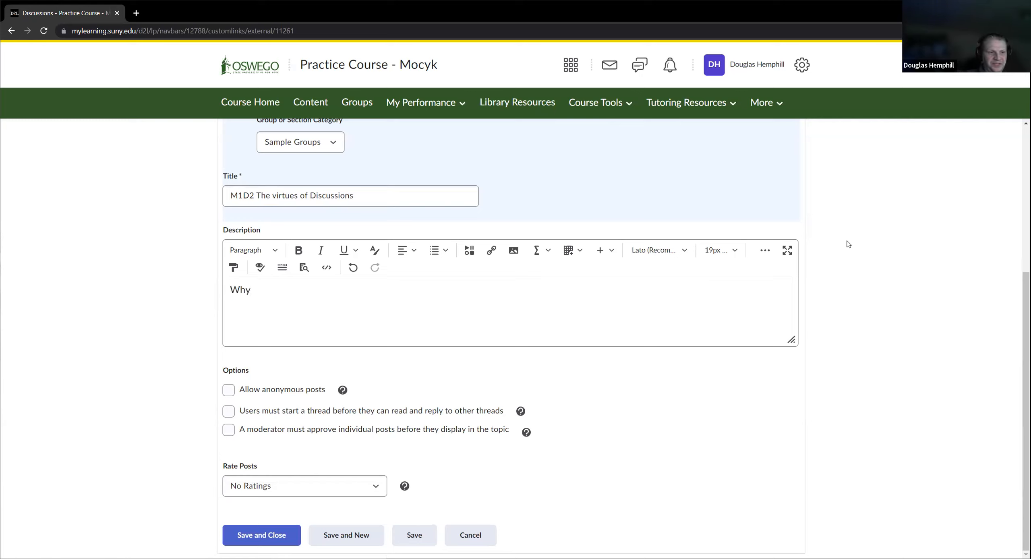
pyautogui.write(' did HJ')
pyautogui.press('BackSpace')
pyautogui.press('BackSpace')
pyautogui.write('JH')
pyautogui.press('BackSpace')
pyautogui.write('a')
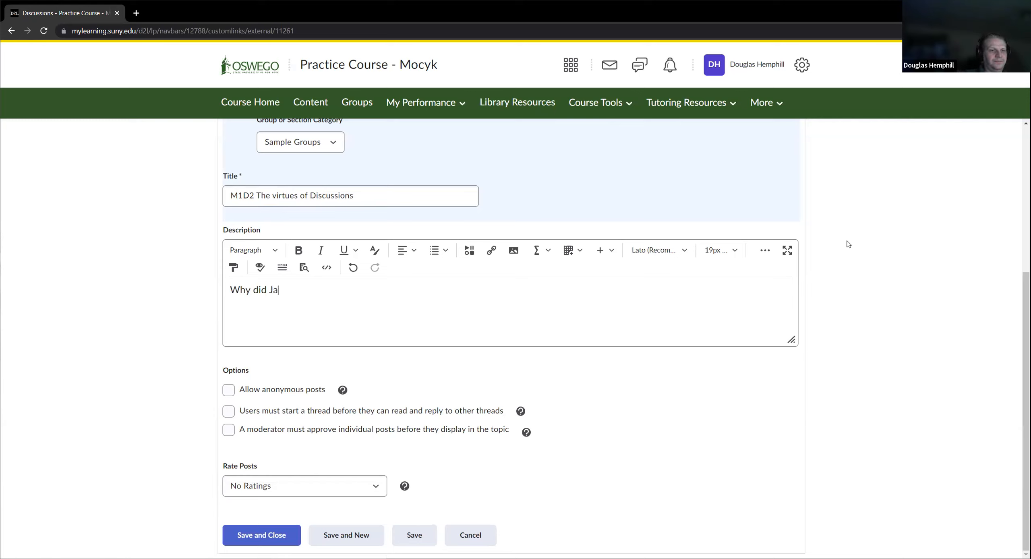
pyautogui.write('ne leave T')
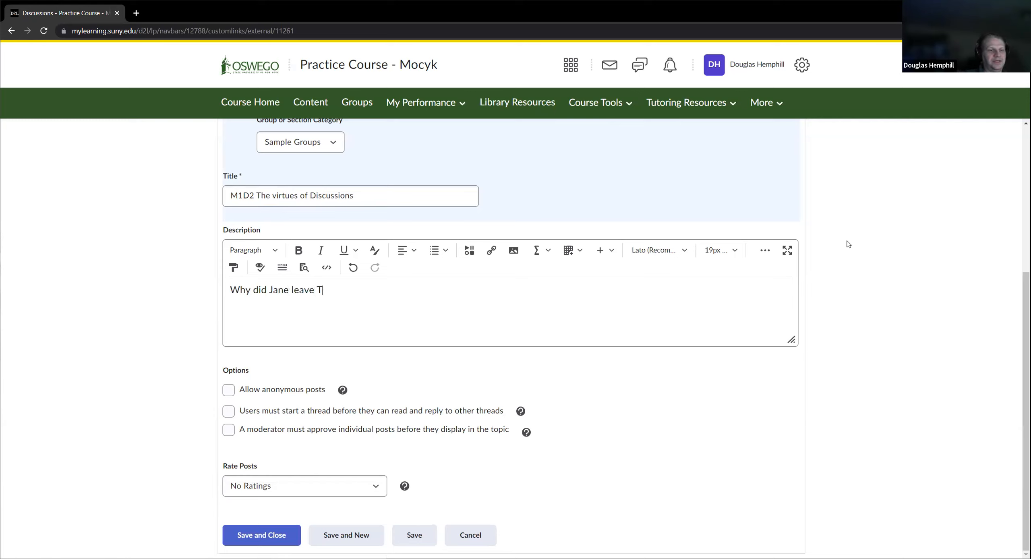
pyautogui.write('arzan.')
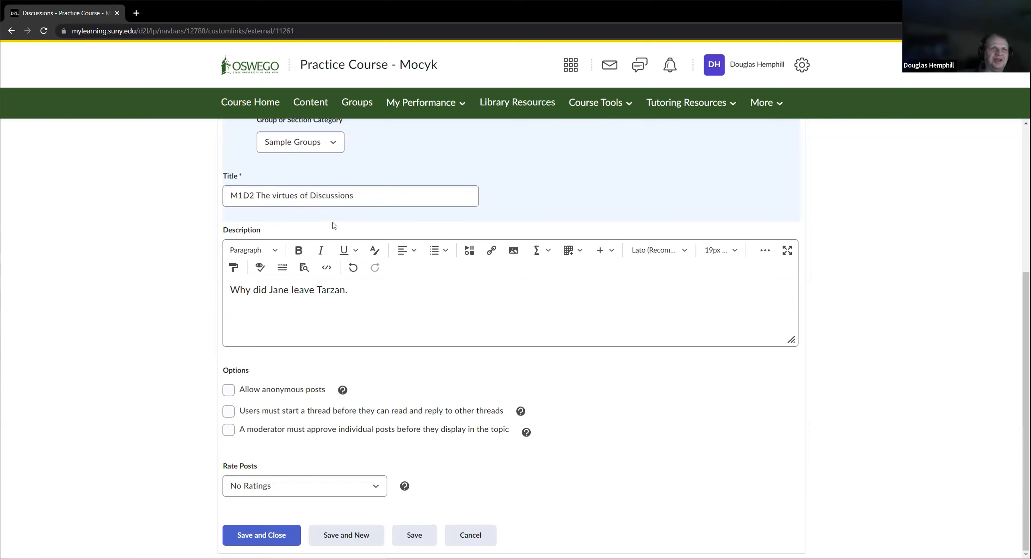
pyautogui.click(251, 288)
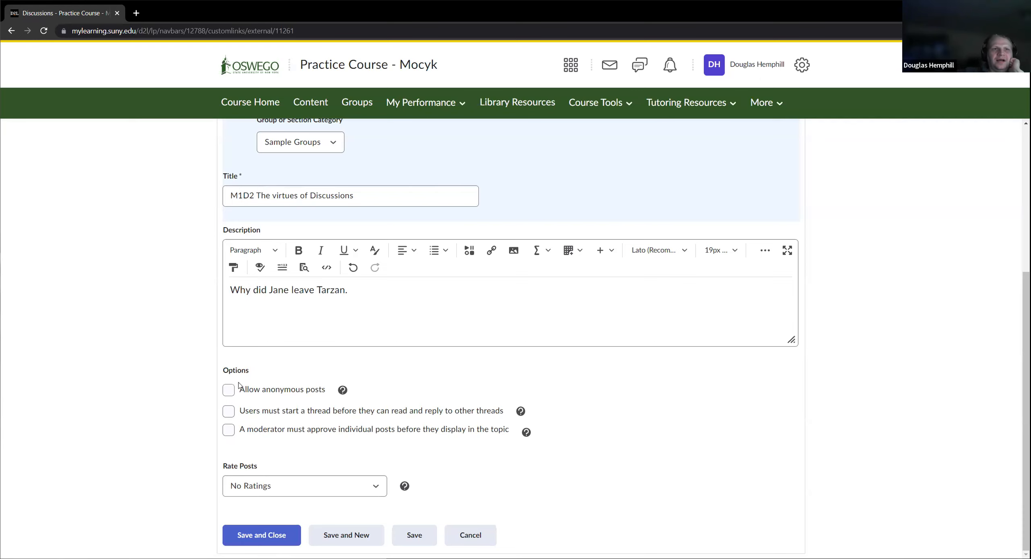
# Review the topic's posting options and require users to start a thread before they can read and reply to other threads.
pyautogui.moveTo(240, 390); pyautogui.dragTo(326, 393)
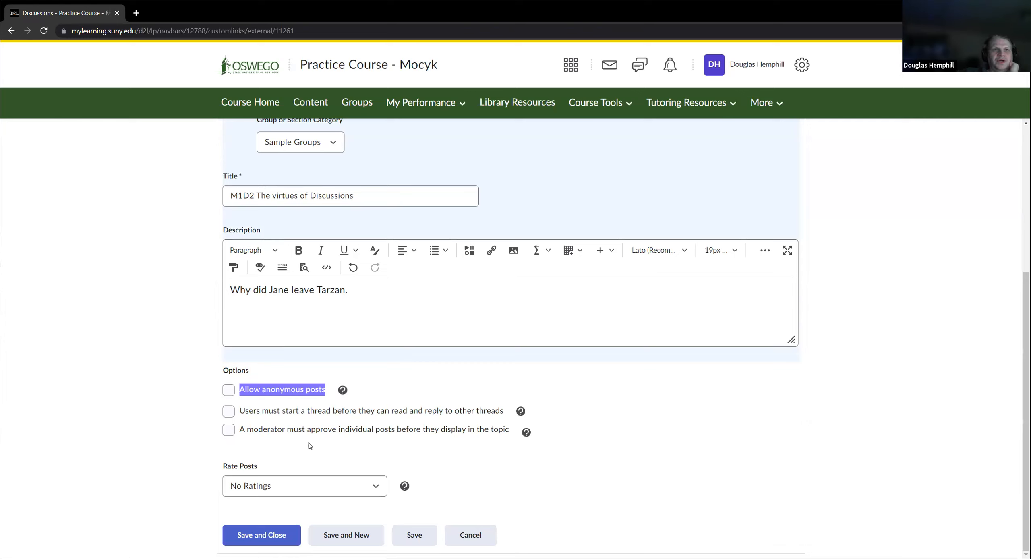
pyautogui.moveTo(242, 414); pyautogui.dragTo(510, 416)
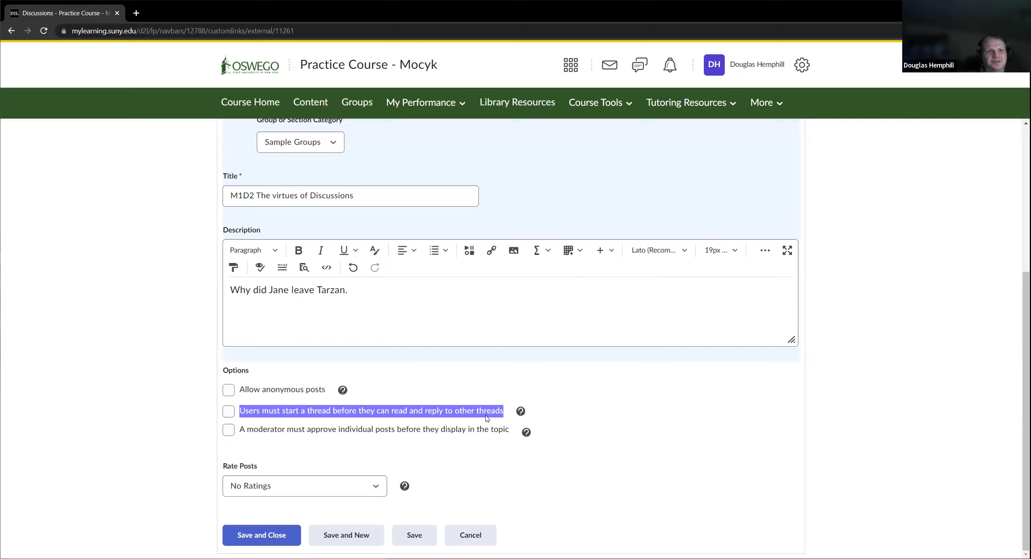
pyautogui.click(228, 415)
pyautogui.scroll(1, 328, 465)
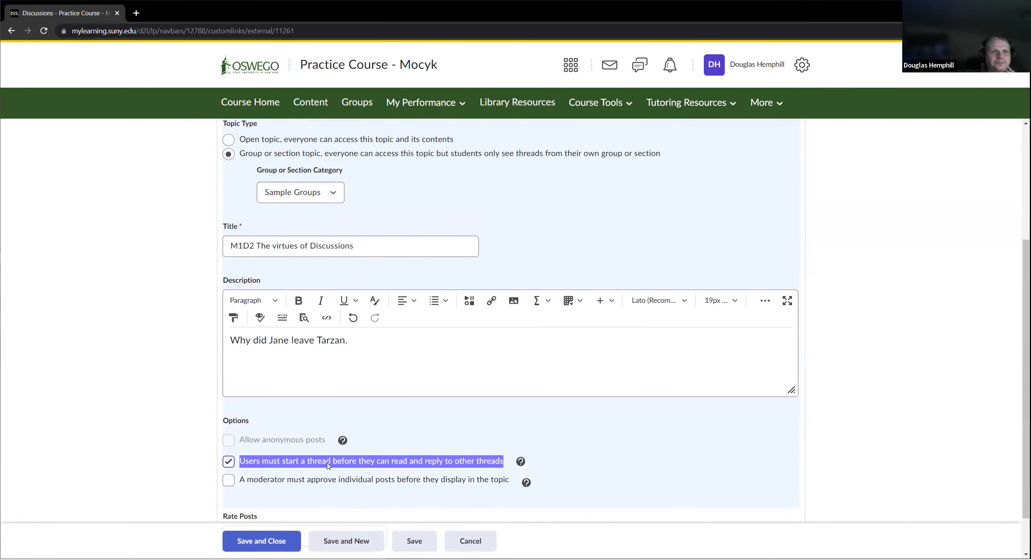
# Open the topic's restrictions, leave it unhidden from users, and enable both a start date and an end date.
pyautogui.scroll(2, 306, 430)
pyautogui.scroll(-5, 306, 430)
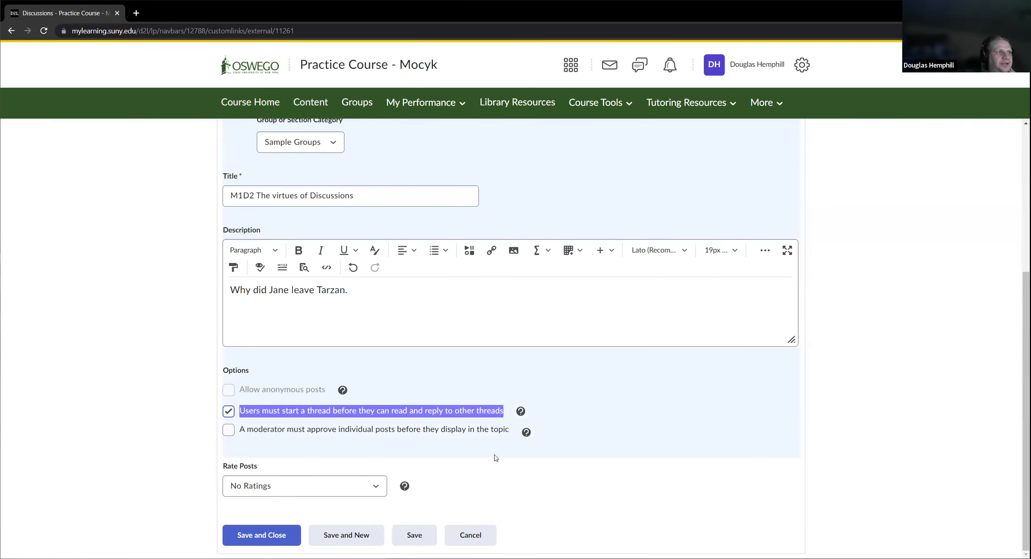
pyautogui.scroll(5, 498, 427)
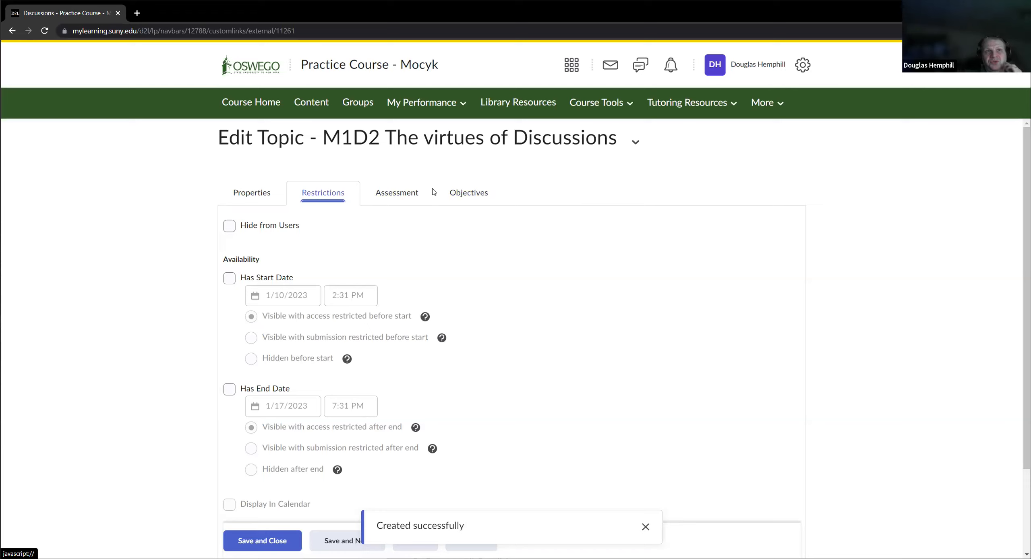
pyautogui.click(230, 227)
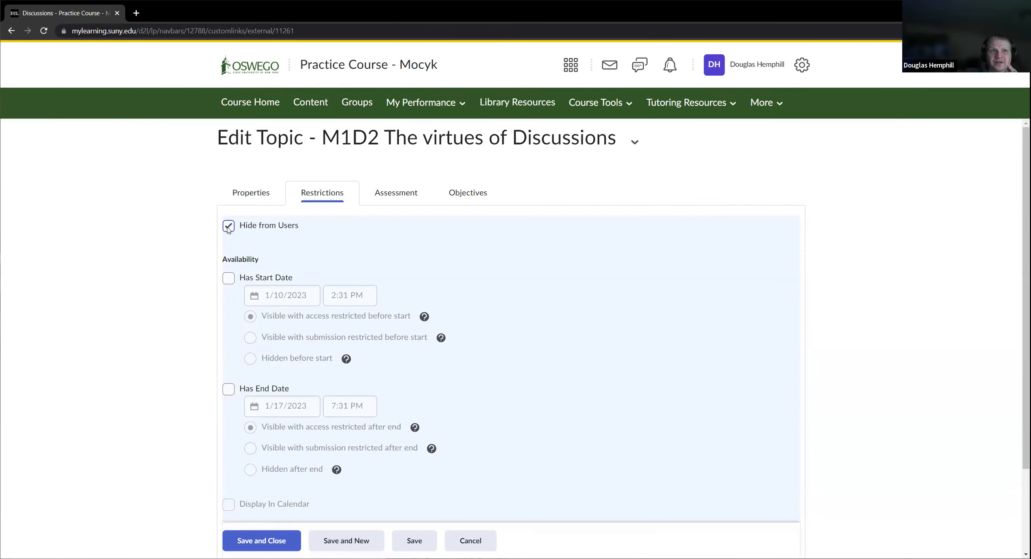
pyautogui.click(228, 227)
pyautogui.click(229, 278)
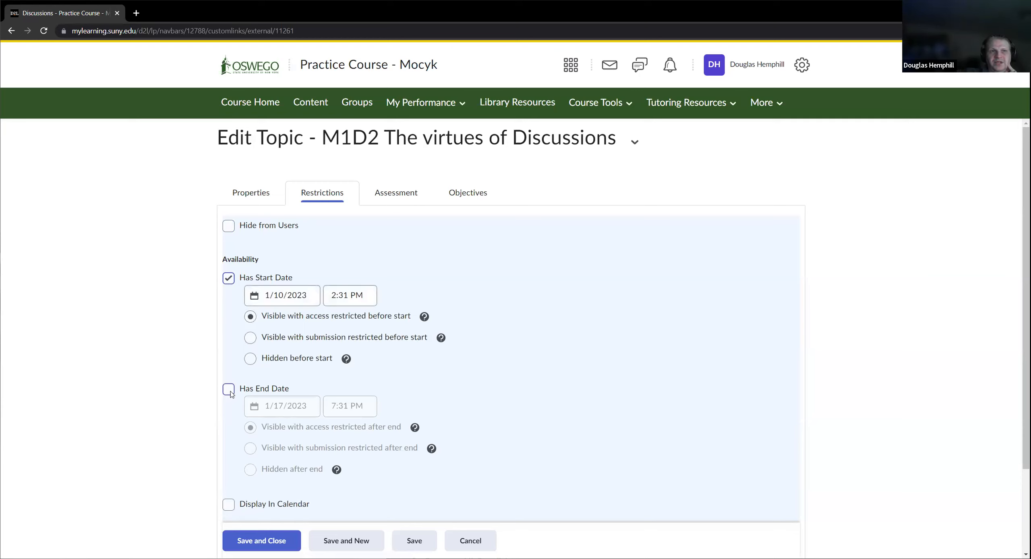
pyautogui.click(229, 389)
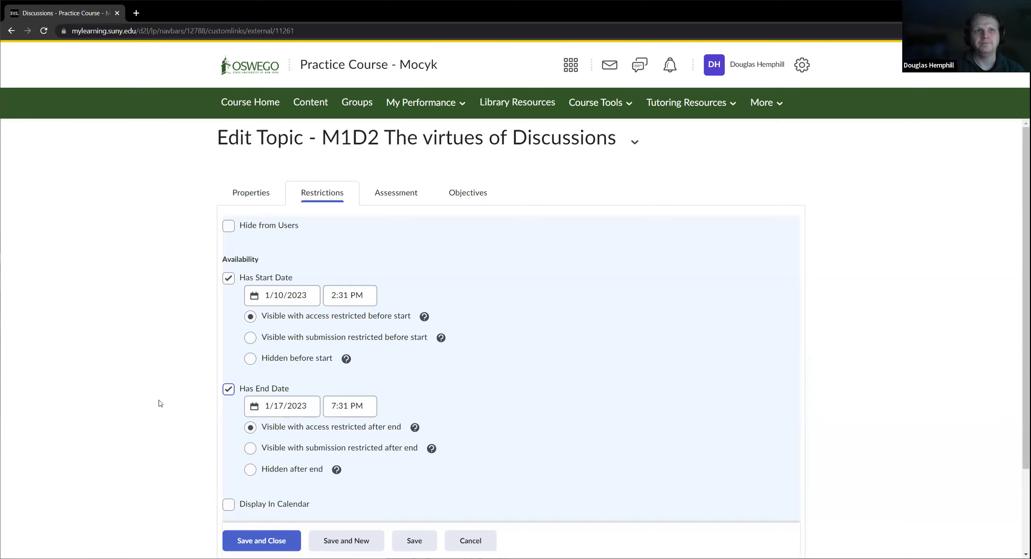
# Make the topic visible with access restricted before start and submission restricted after end, and open its assessment settings.
pyautogui.moveTo(305, 320); pyautogui.dragTo(394, 324)
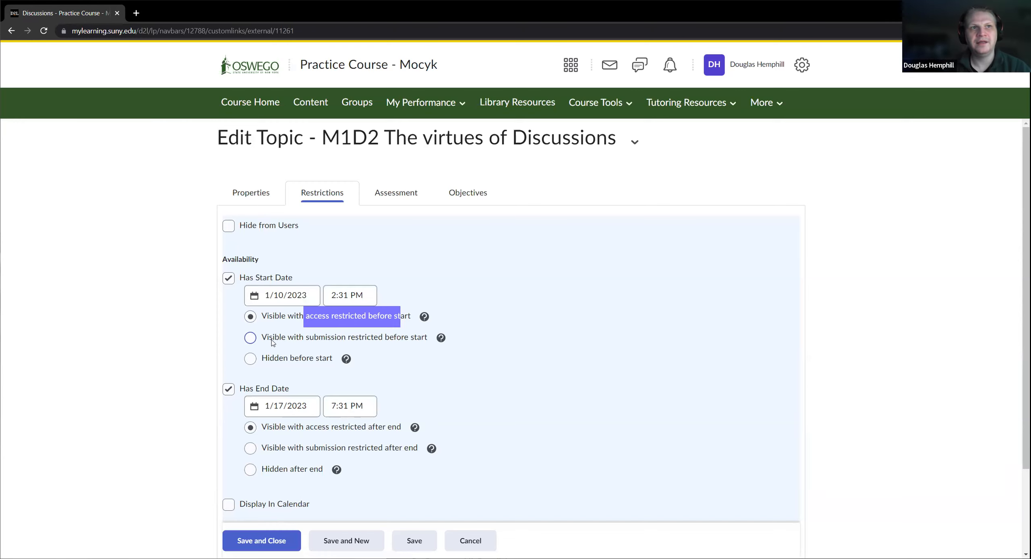
pyautogui.click(250, 337)
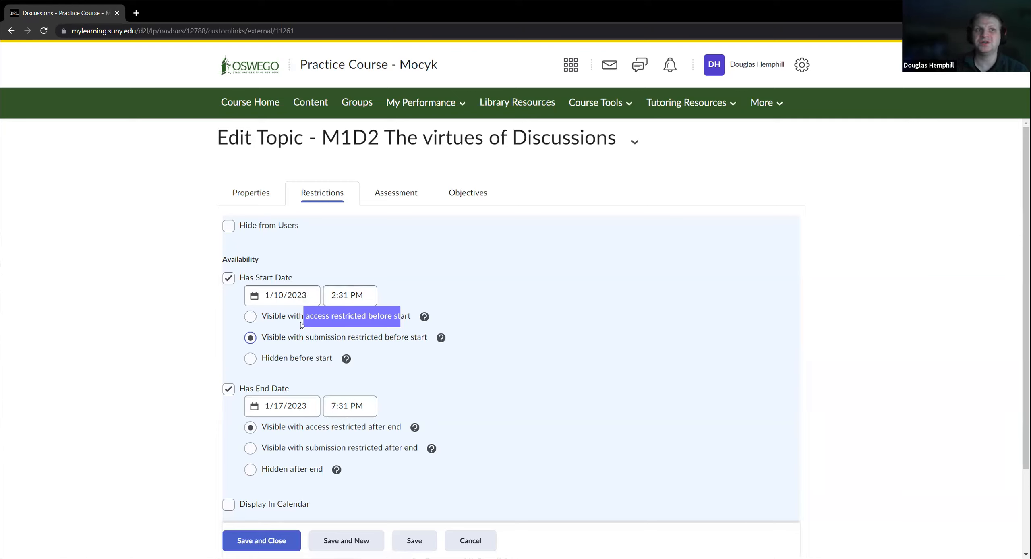
pyautogui.click(260, 361)
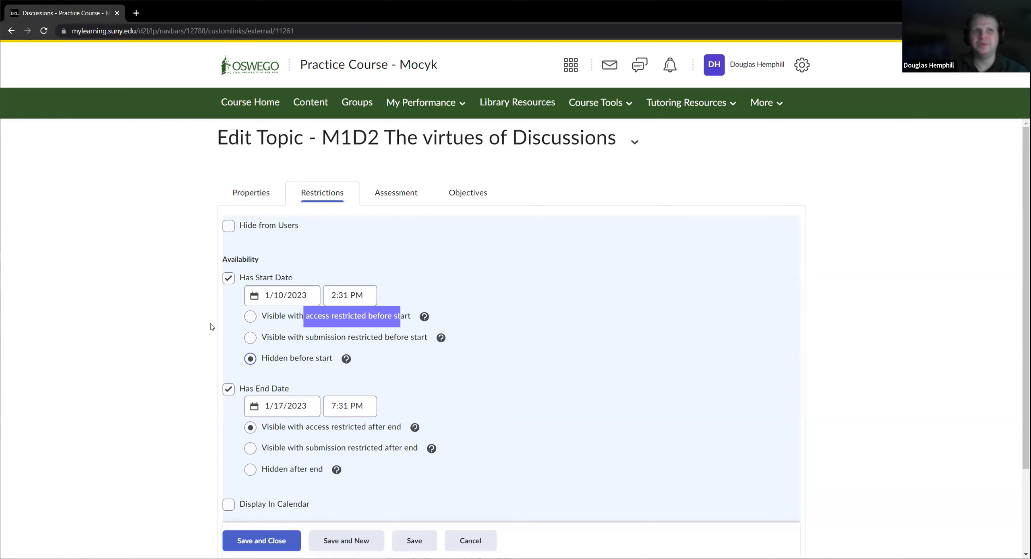
pyautogui.click(250, 316)
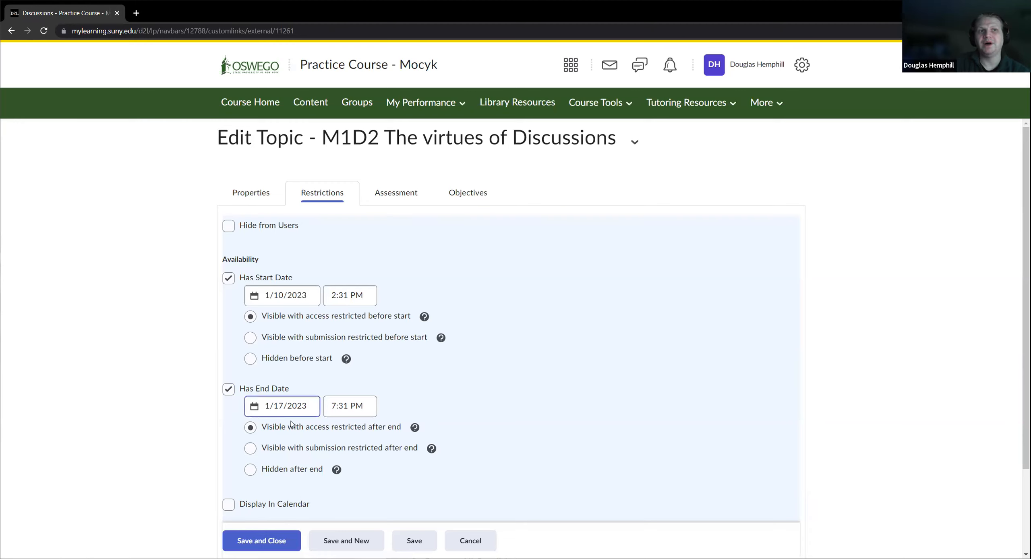
pyautogui.click(250, 448)
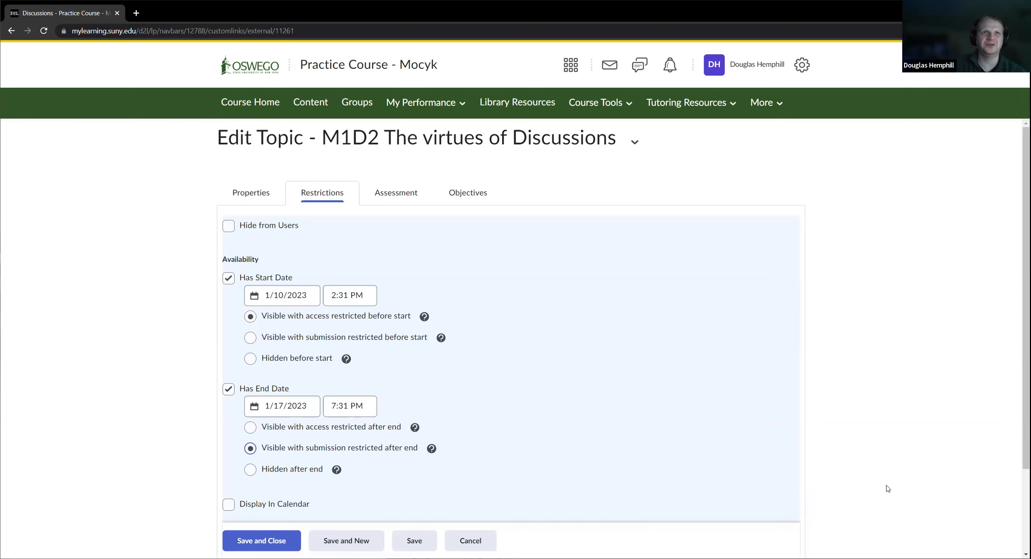
pyautogui.click(410, 196)
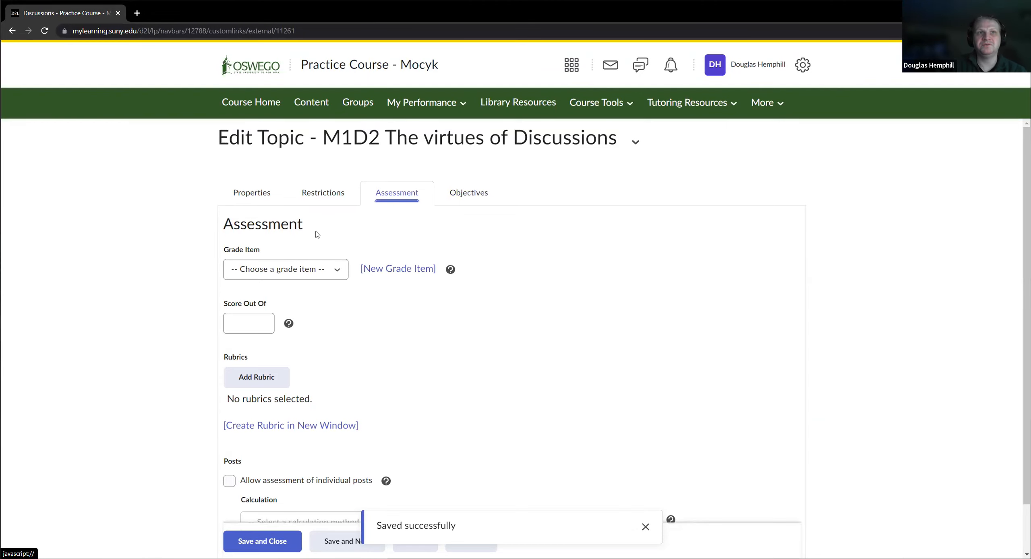
# Try Assignment One as the topic's grade item and clear the choice again.
pyautogui.click(334, 274)
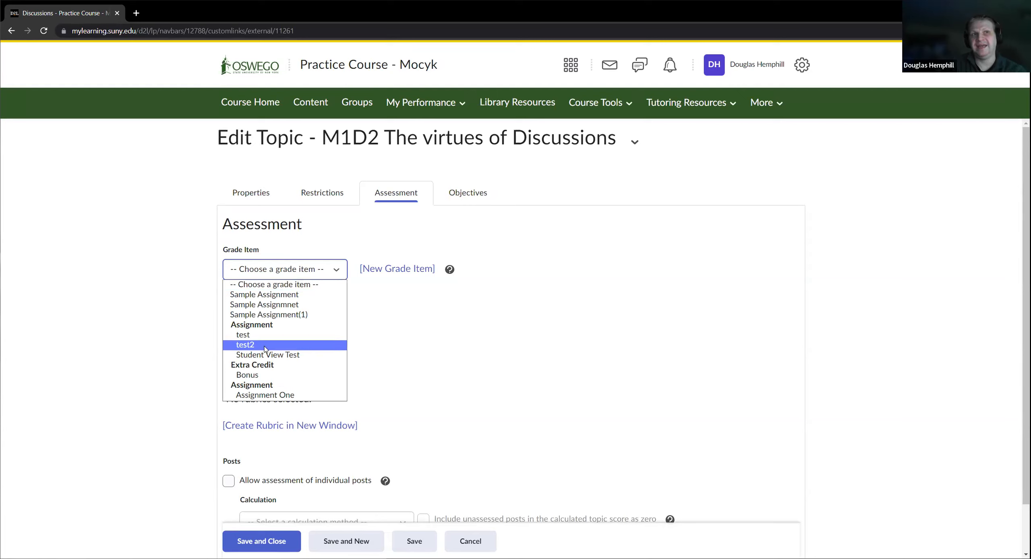
pyautogui.click(266, 395)
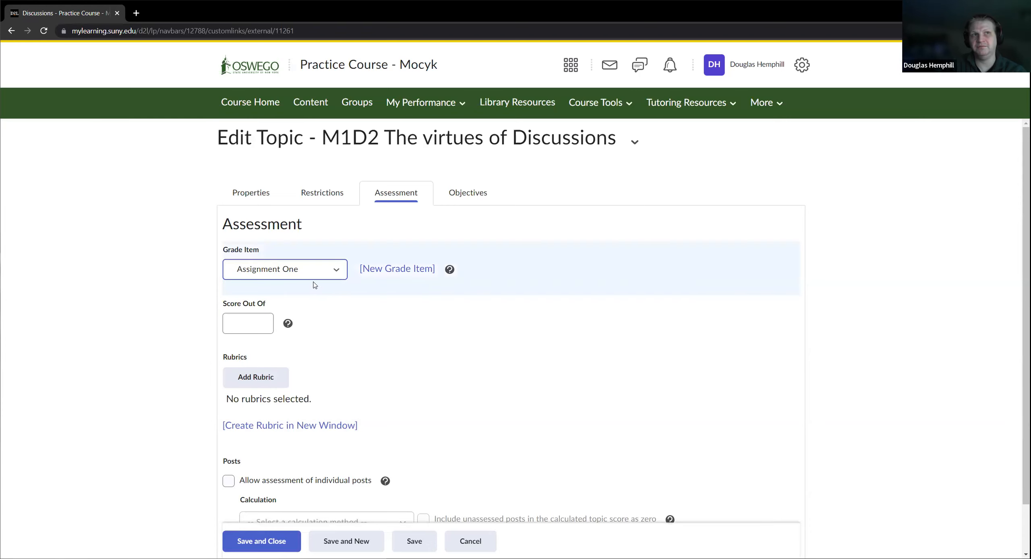
pyautogui.click(314, 277)
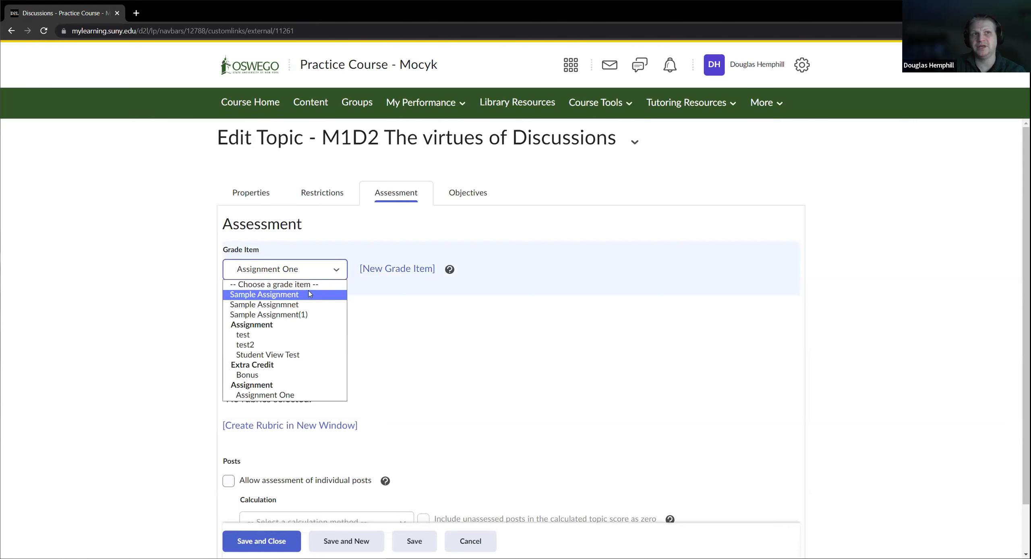
pyautogui.click(311, 286)
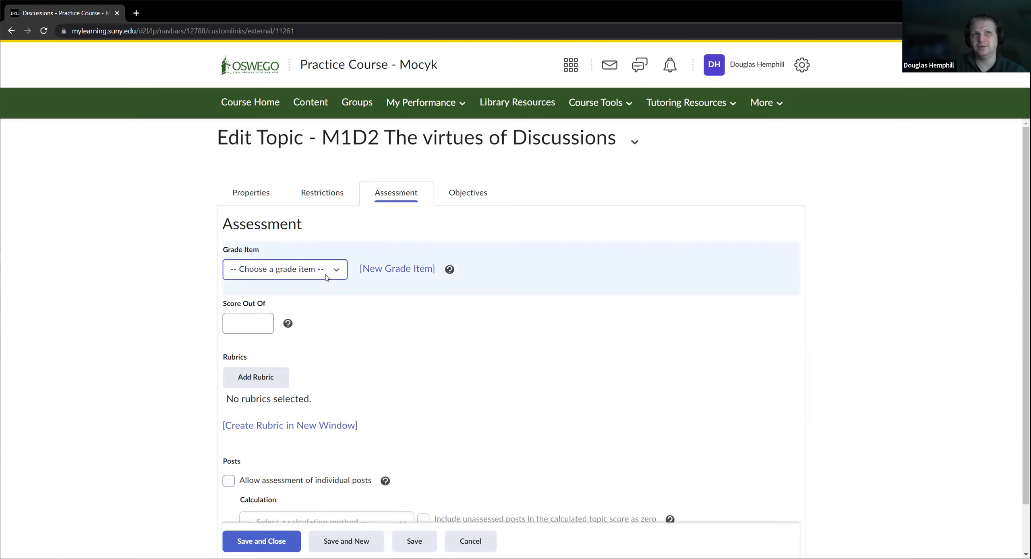
# Start a new grade item named "M1D2 Discussion" in the Discussion category.
pyautogui.click(415, 273)
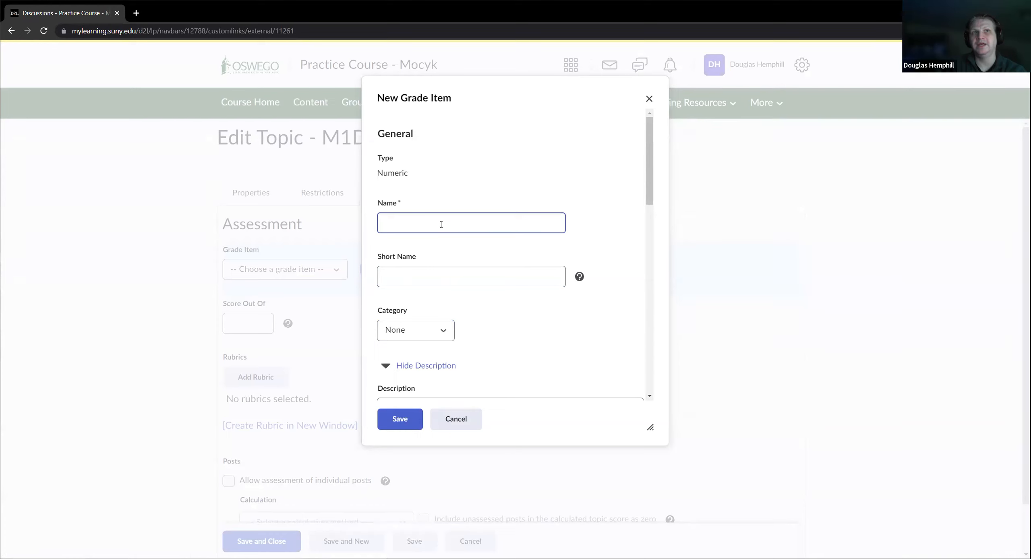
pyautogui.write('Disus')
pyautogui.press('BackSpace')
pyautogui.press('BackSpace')
pyautogui.press('BackSpace')
pyautogui.press('BackSpace')
pyautogui.press('BackSpace')
pyautogui.write('M1')
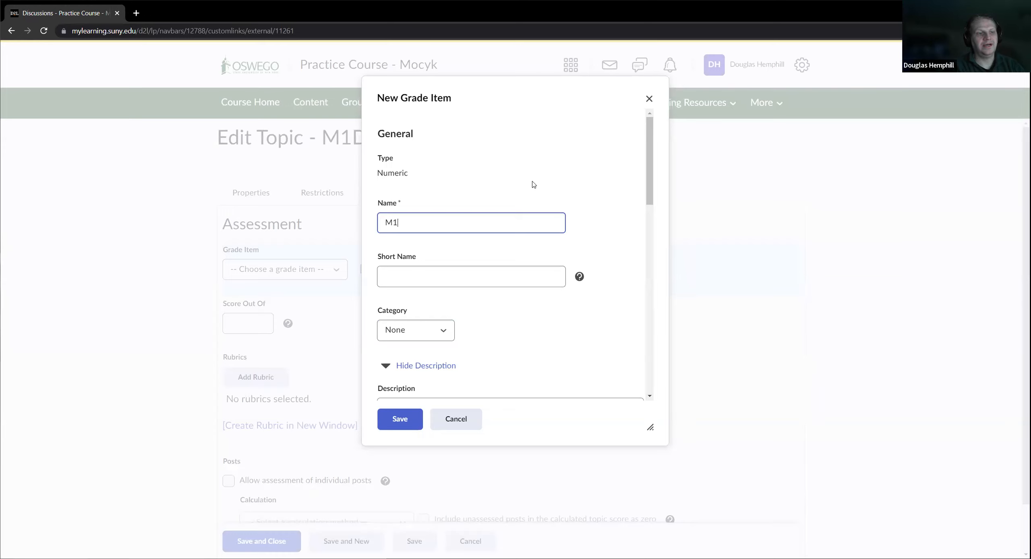
pyautogui.write('D2 Discussion')
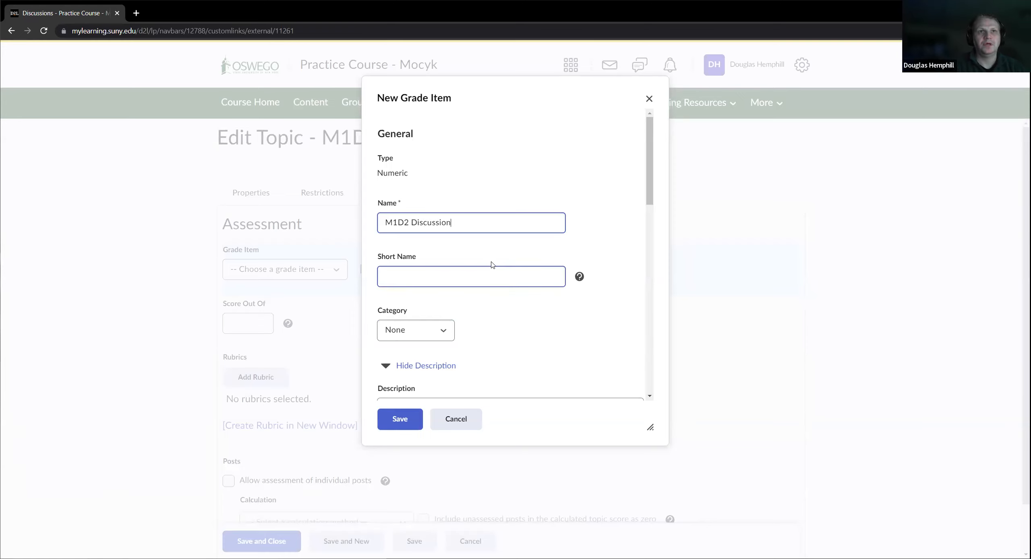
pyautogui.scroll(-3, 491, 265)
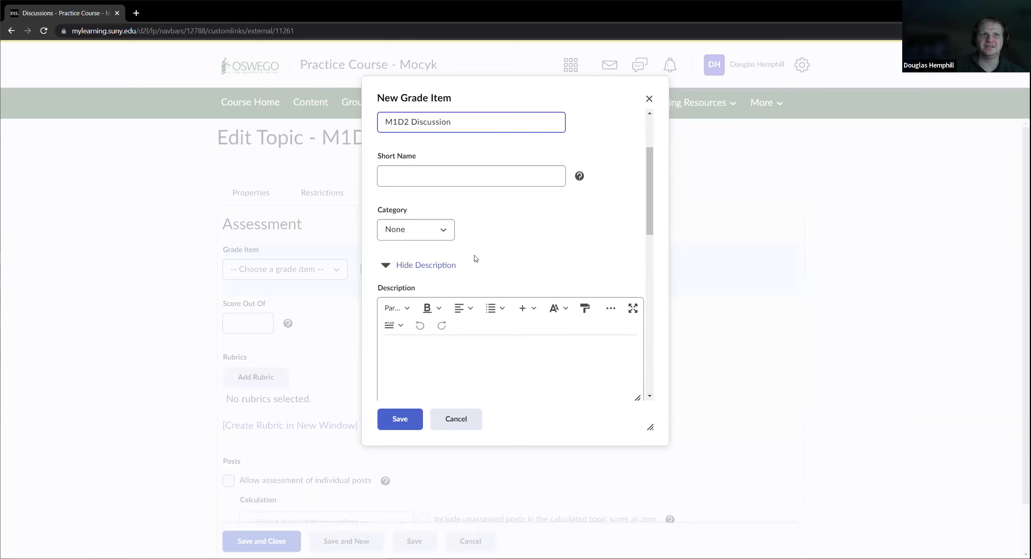
pyautogui.click(442, 232)
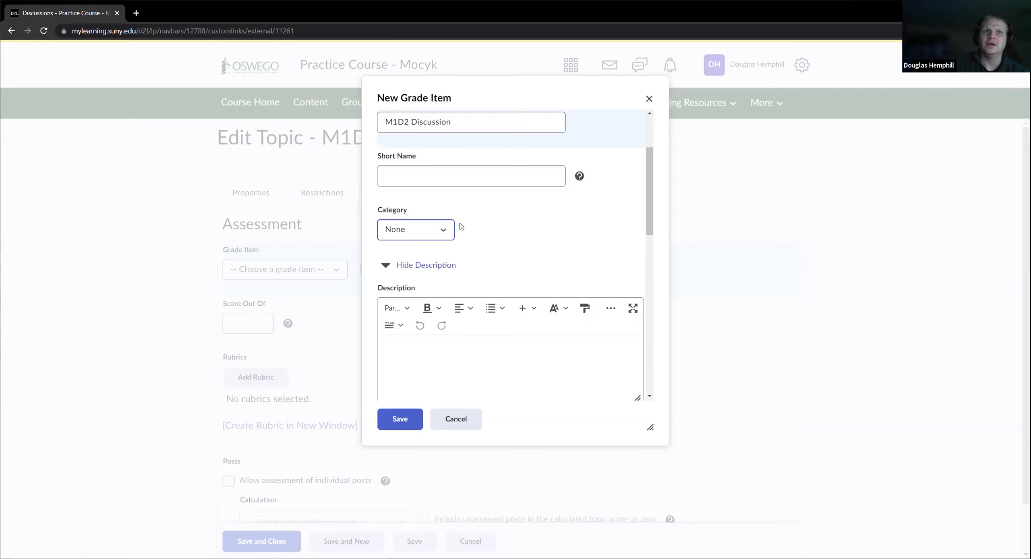
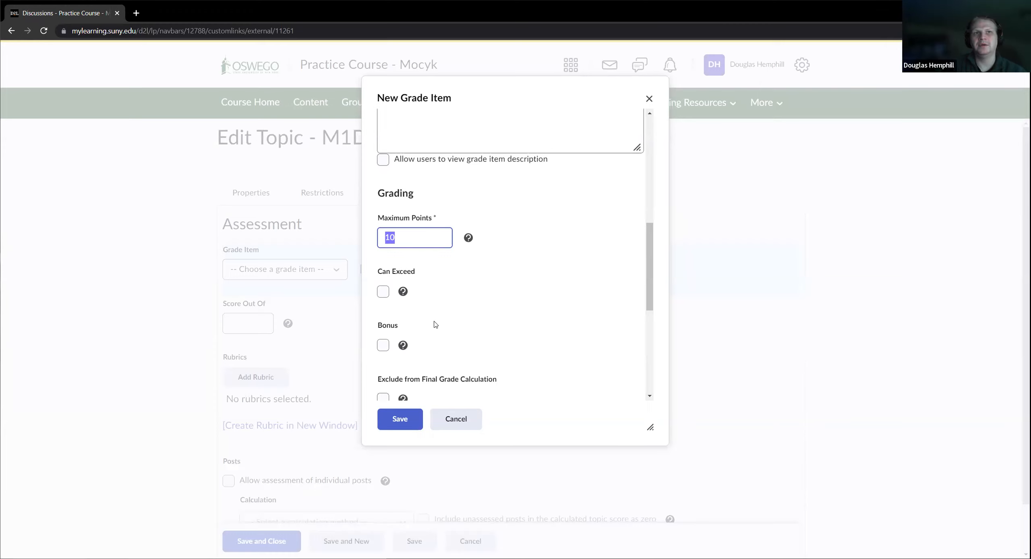
# Try the grade item's Can Exceed and Bonus options, and exclude it from the final grade calculation.
pyautogui.click(383, 291)
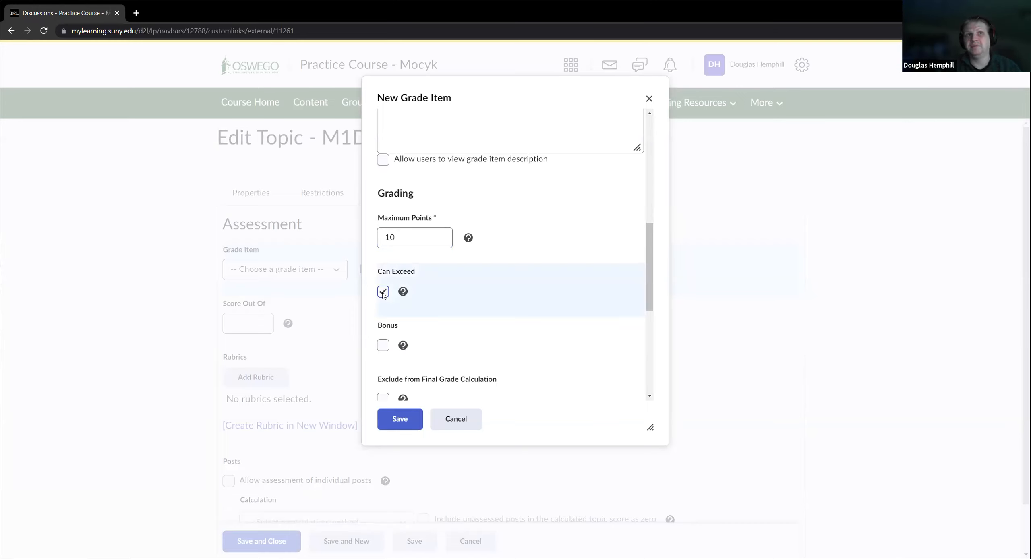
pyautogui.click(383, 292)
pyautogui.click(383, 345)
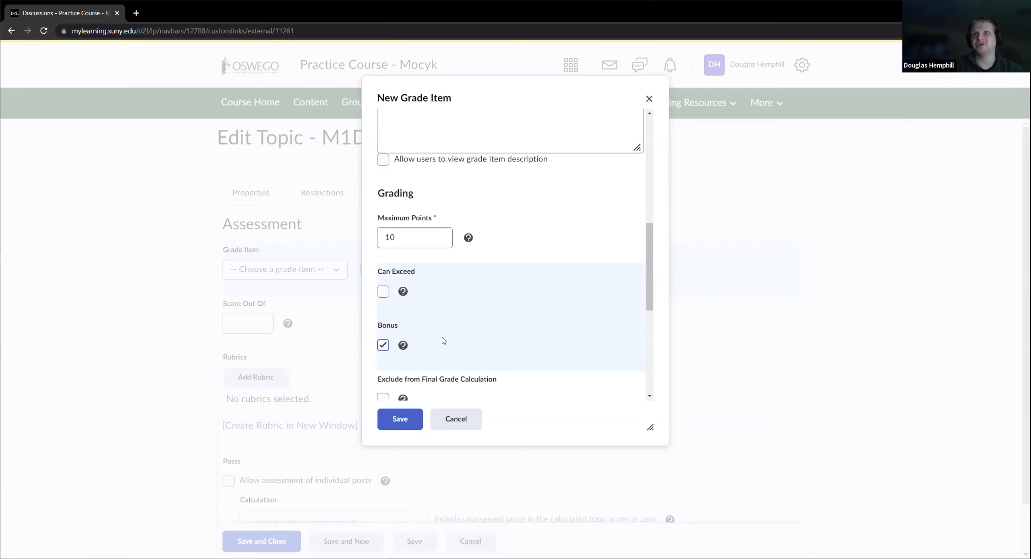
pyautogui.scroll(-3, 455, 351)
pyautogui.click(383, 244)
pyautogui.click(383, 298)
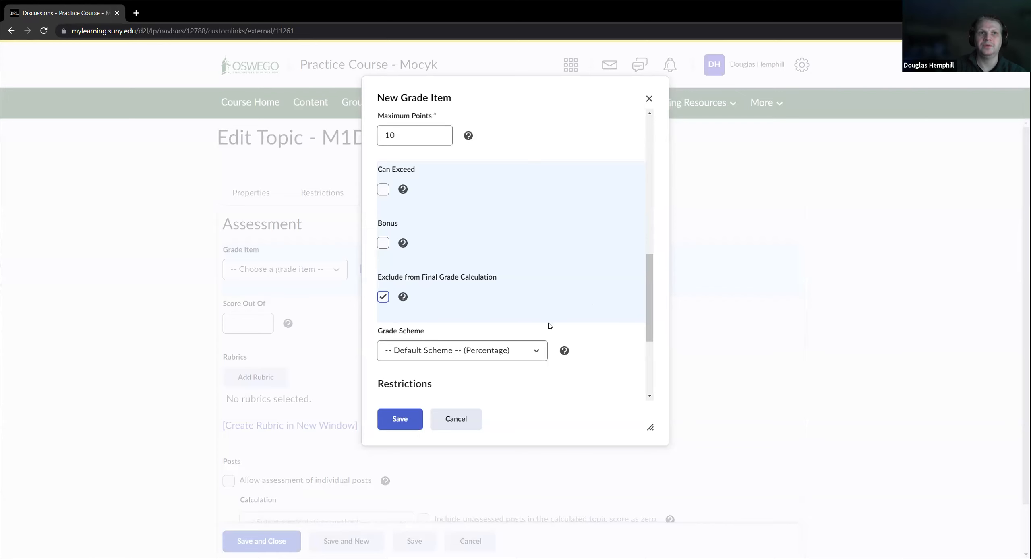
# Review the new grade item's settings through to its restrictions and cancel creating it.
pyautogui.scroll(-4, 600, 300)
pyautogui.scroll(10, 603, 381)
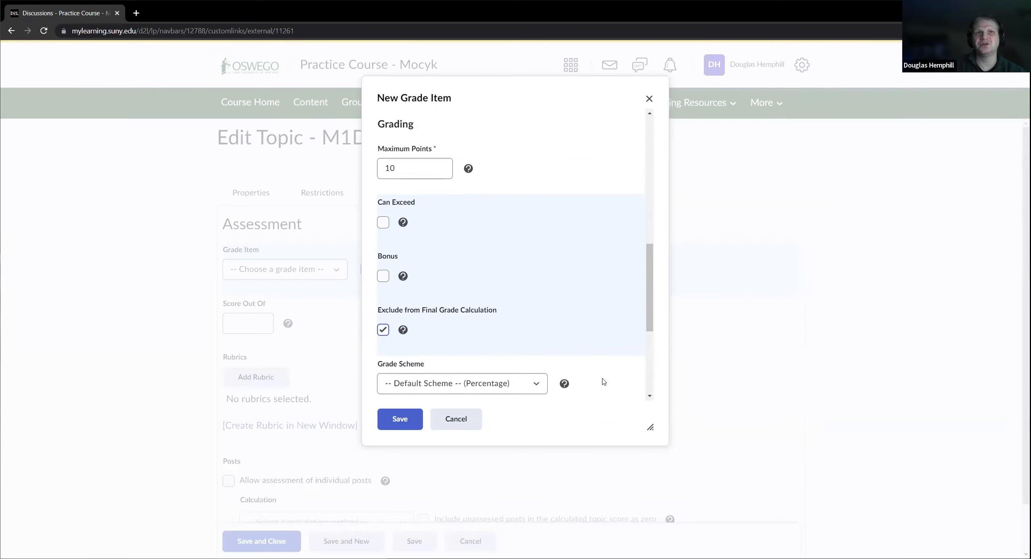
pyautogui.scroll(5, 493, 197)
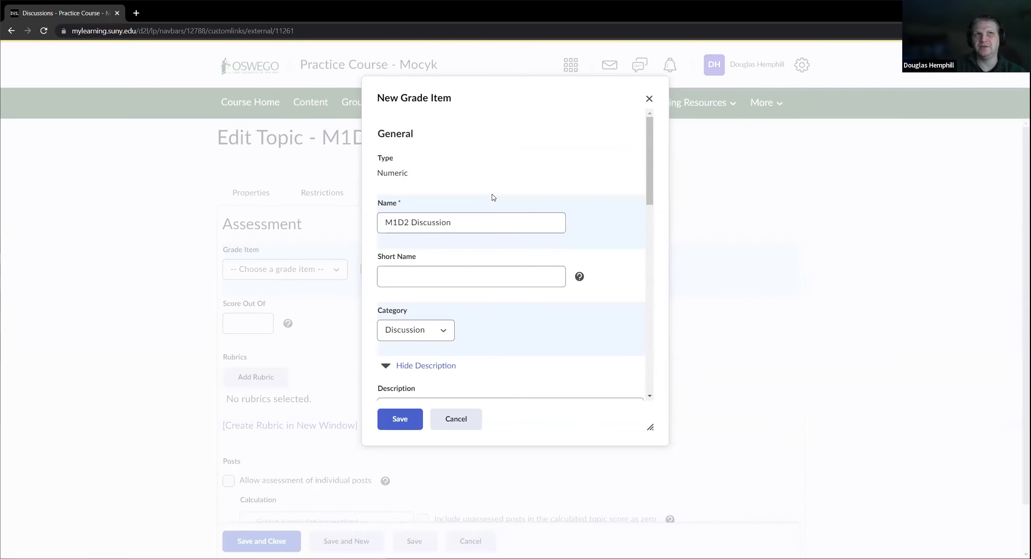
pyautogui.scroll(-5, 511, 189)
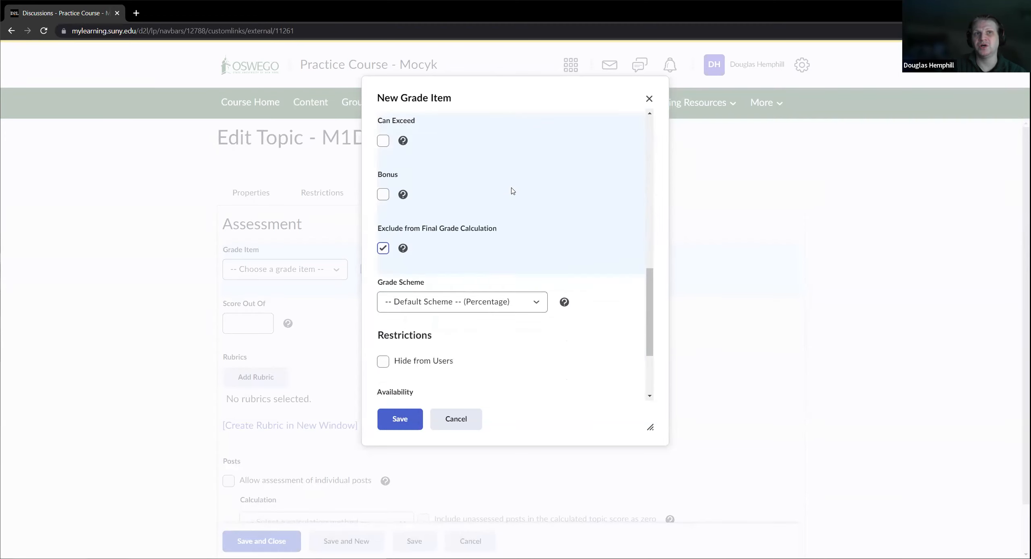
pyautogui.moveTo(377, 211); pyautogui.dragTo(450, 232)
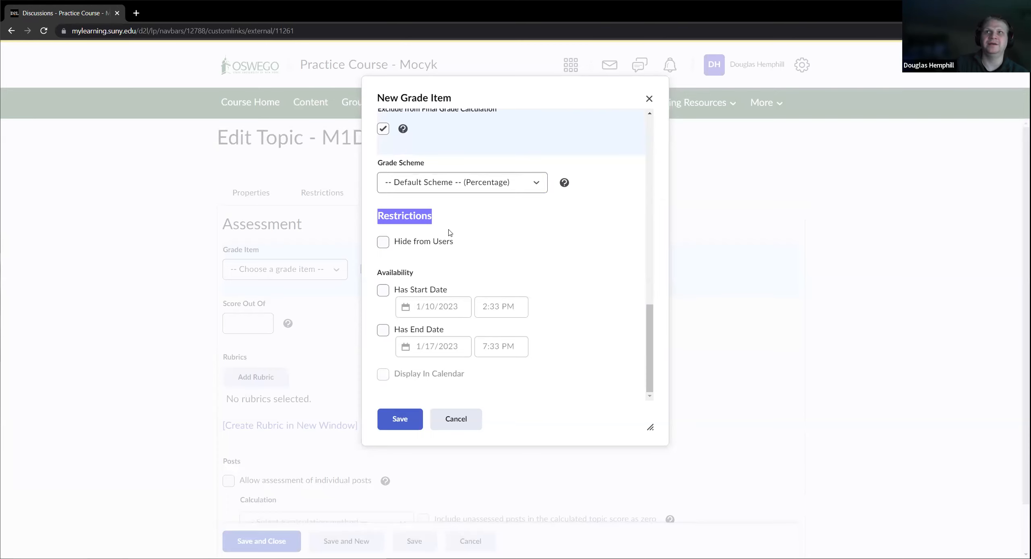
pyautogui.click(461, 422)
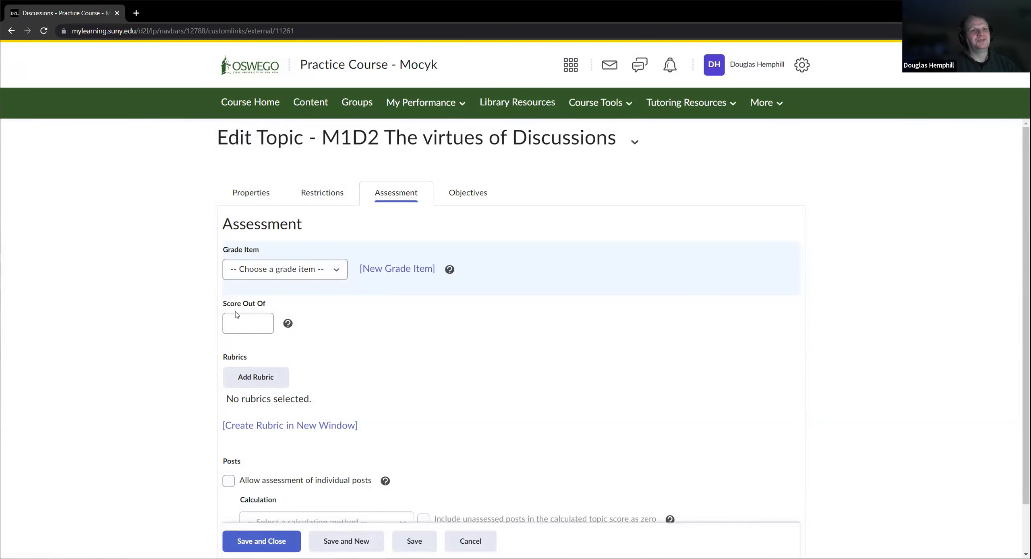
# Link the topic to the Sample Assignment grade item and set its score out of 10.
pyautogui.click(327, 270)
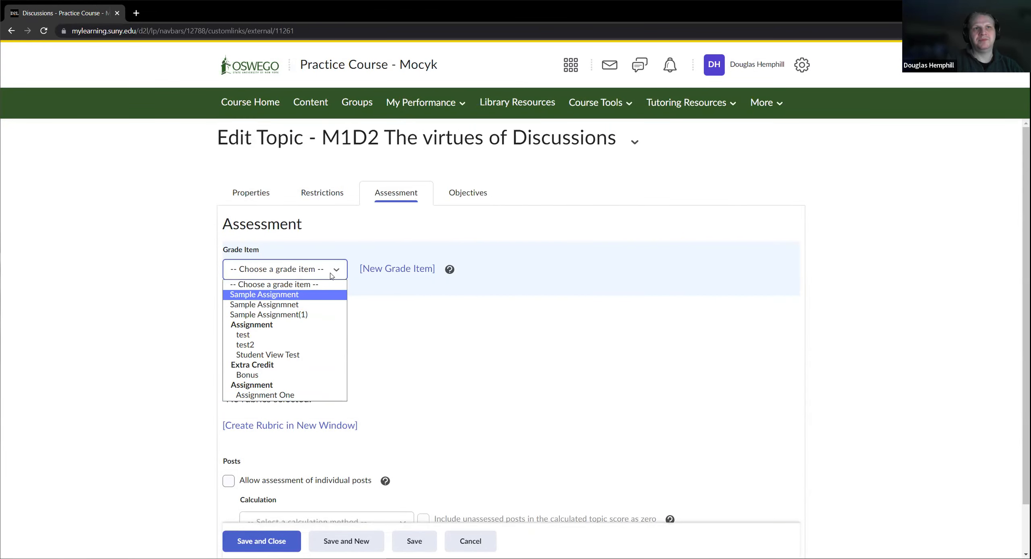
pyautogui.click(311, 294)
pyautogui.click(263, 320)
pyautogui.write('10')
pyautogui.scroll(-1, 365, 326)
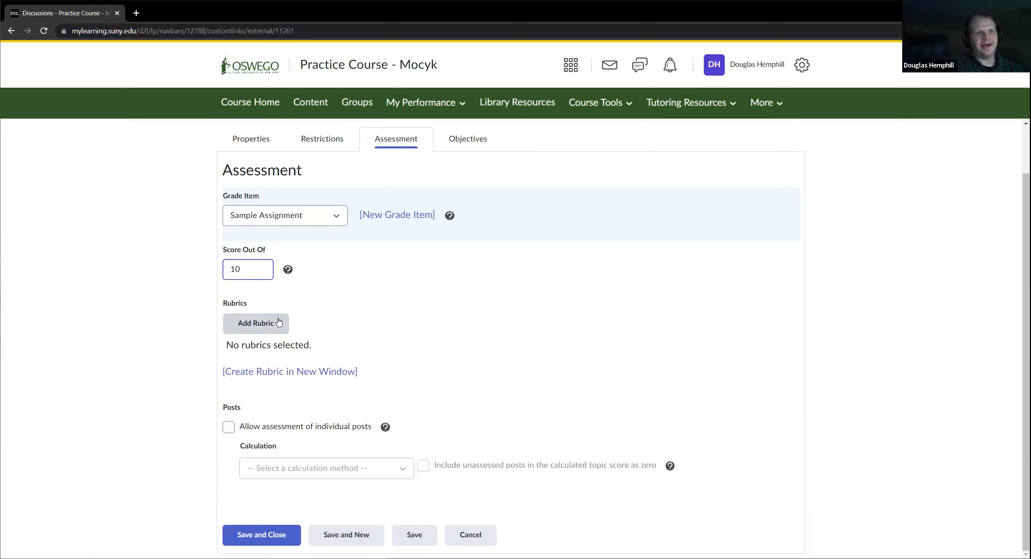
# Allow assessment of individual posts and try to save and close the topic.
pyautogui.click(228, 427)
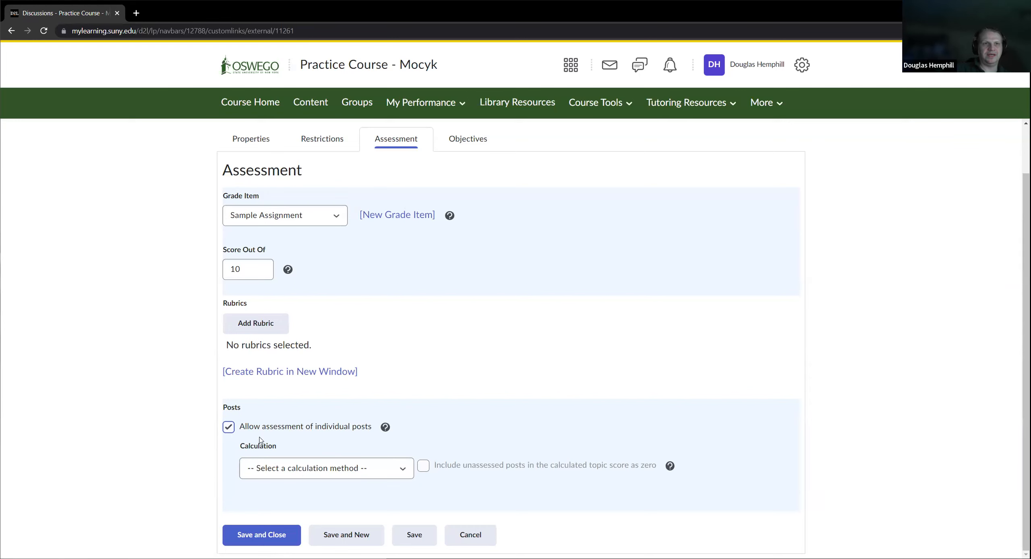
pyautogui.scroll(2, 531, 338)
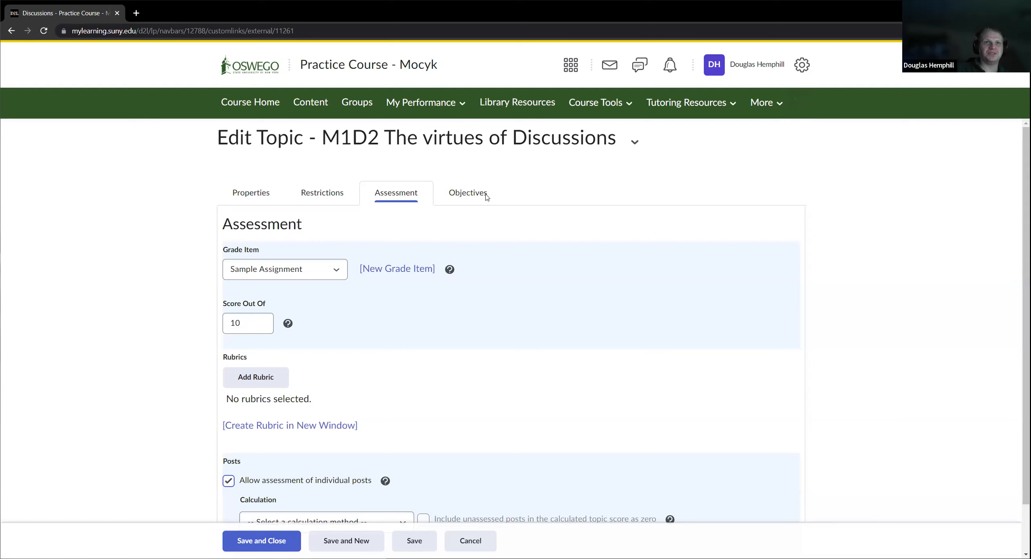
pyautogui.scroll(-1, 615, 302)
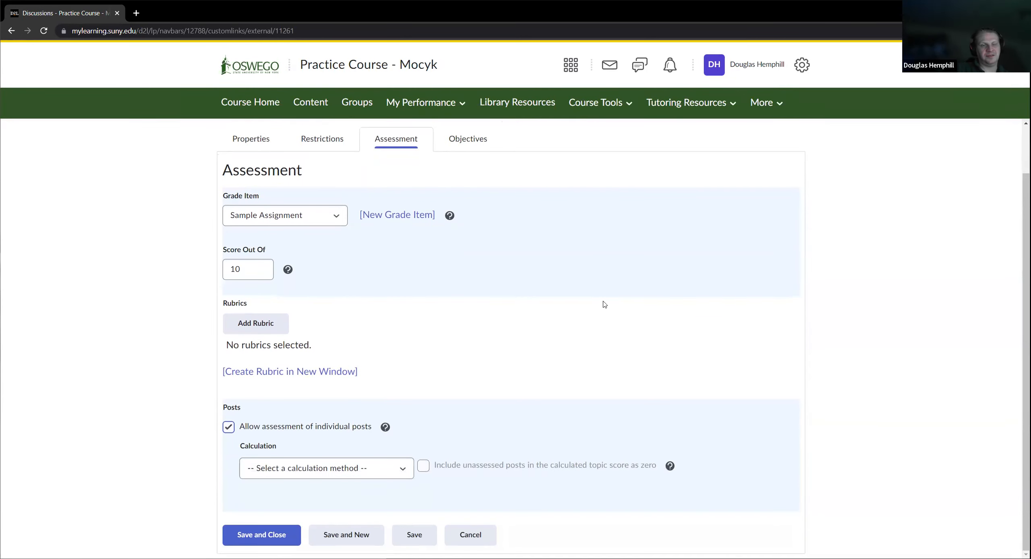
pyautogui.click(275, 539)
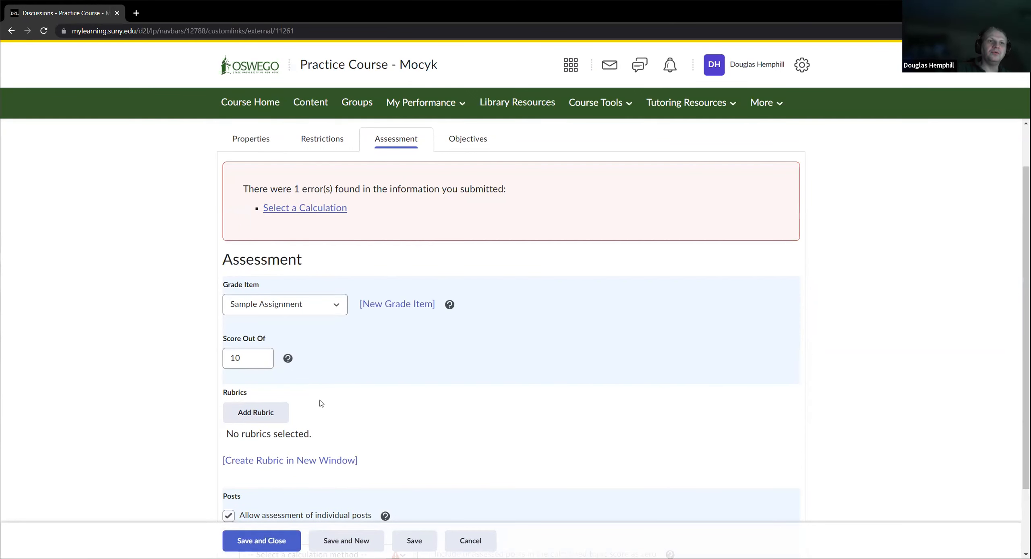
# Turn off the assessment of individual posts, then save and close the discussion topic.
pyautogui.scroll(-2, 202, 424)
pyautogui.click(230, 432)
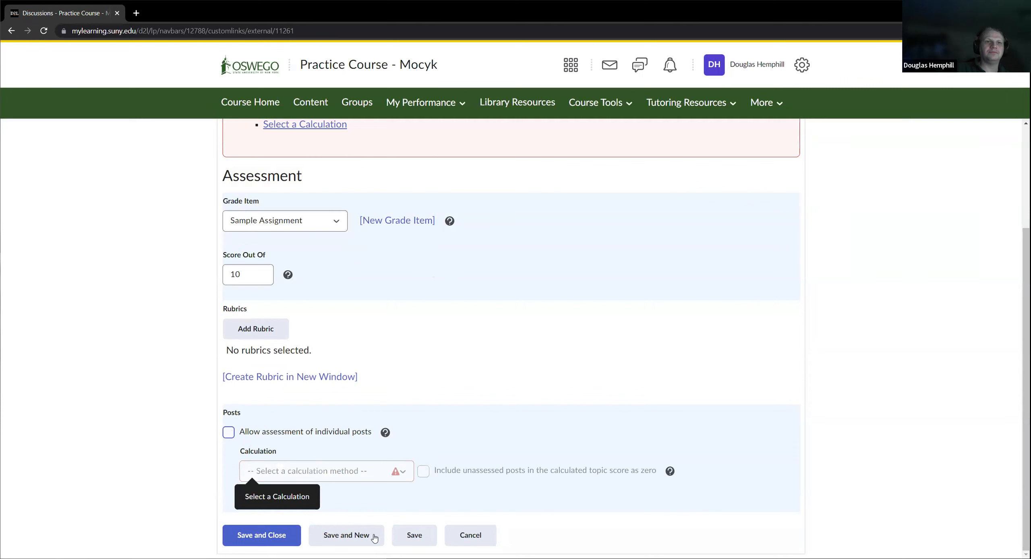
pyautogui.click(272, 535)
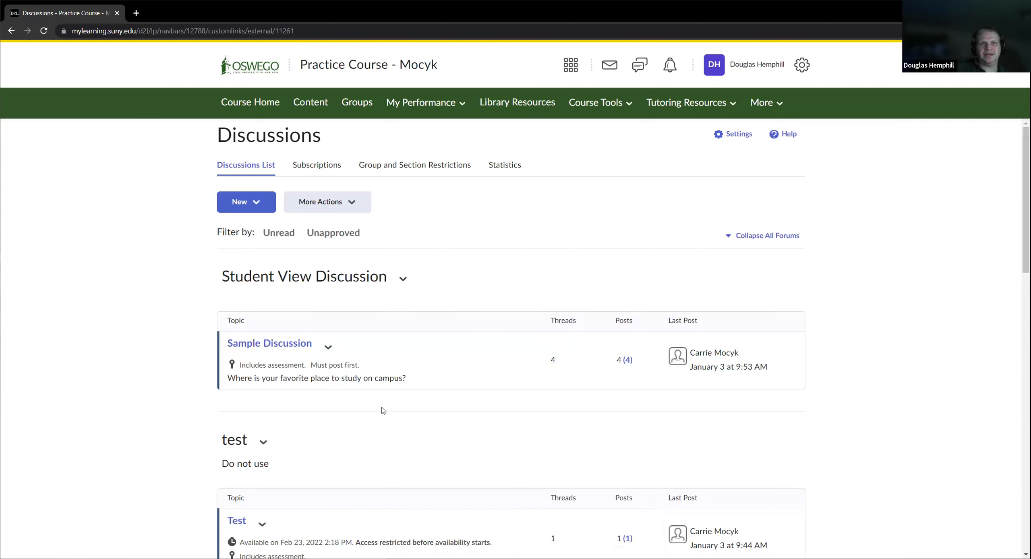
# Check the thread and post counts of the Sample Discussion topic and open its assessment page.
pyautogui.scroll(-2, 571, 416)
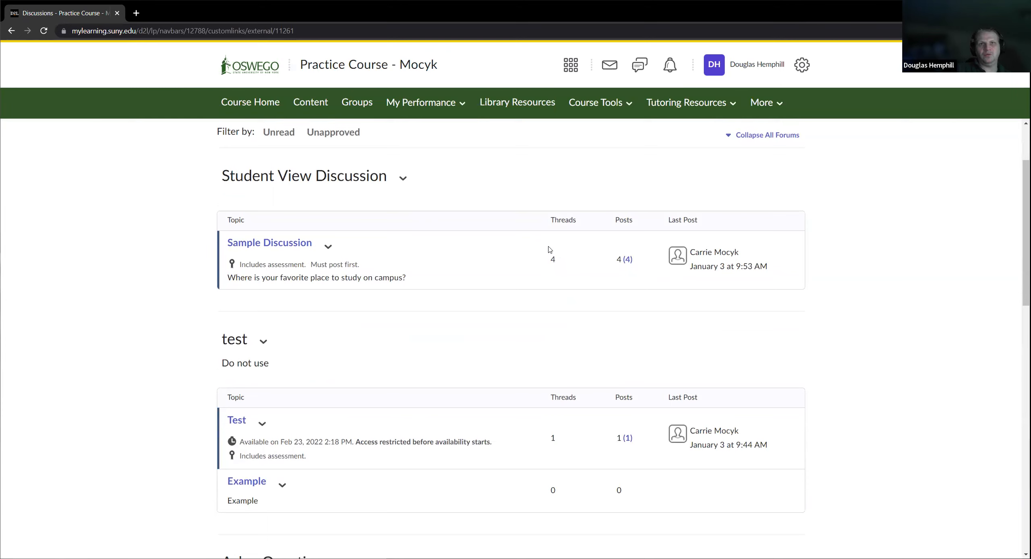
pyautogui.doubleClick(551, 262)
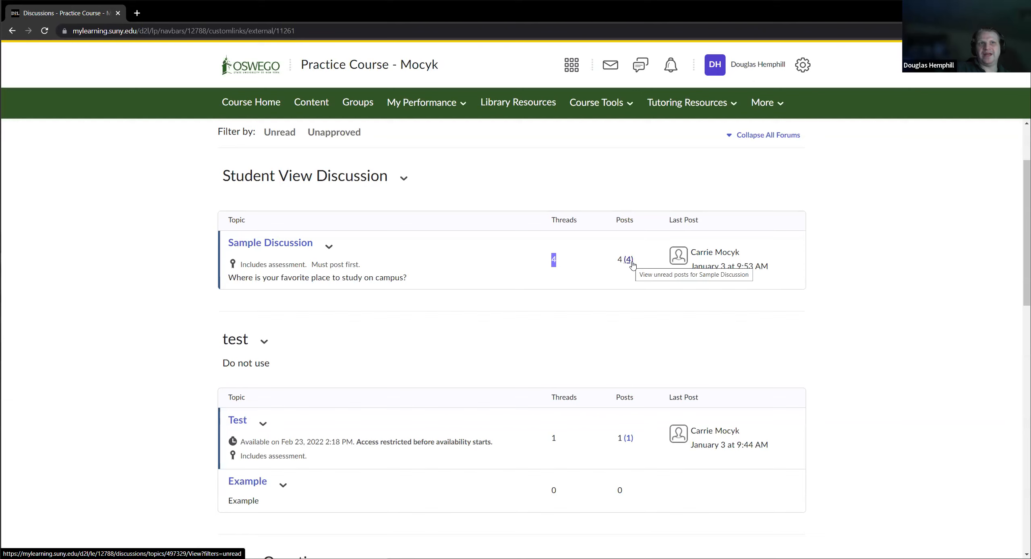
pyautogui.click(323, 249)
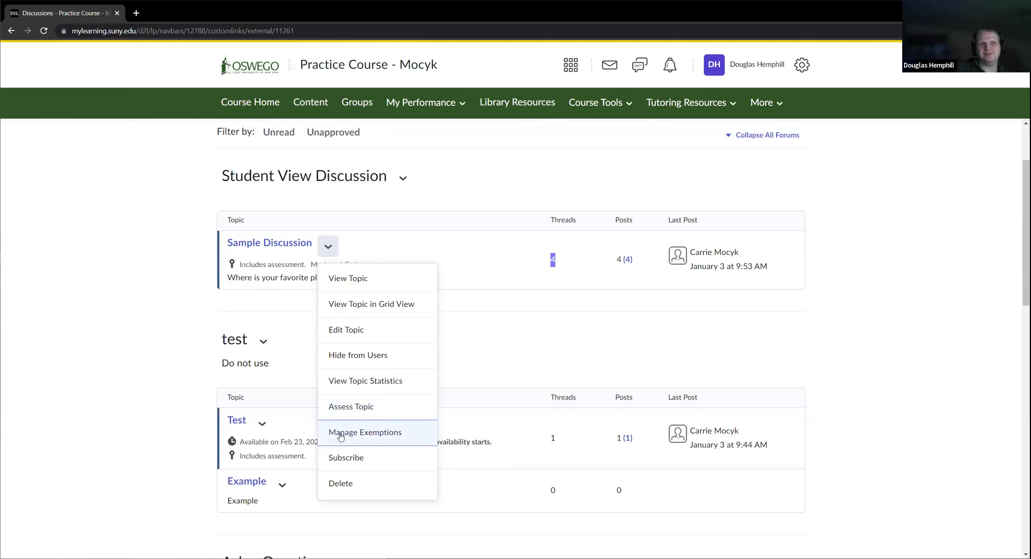
pyautogui.click(342, 408)
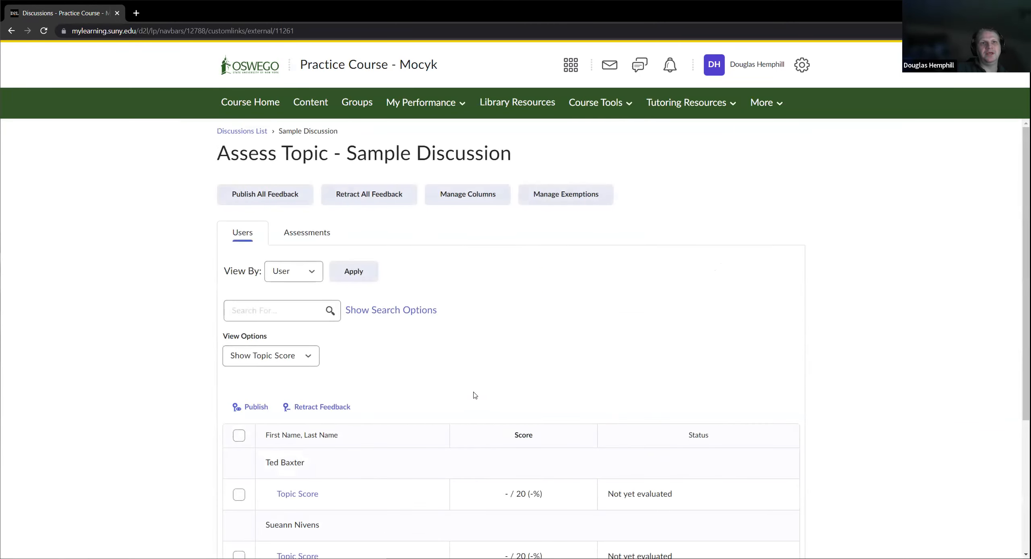
# Review the Sample Discussion scores and evaluation statuses, both by user and by assessment.
pyautogui.scroll(-3, 475, 391)
pyautogui.scroll(-1, 378, 263)
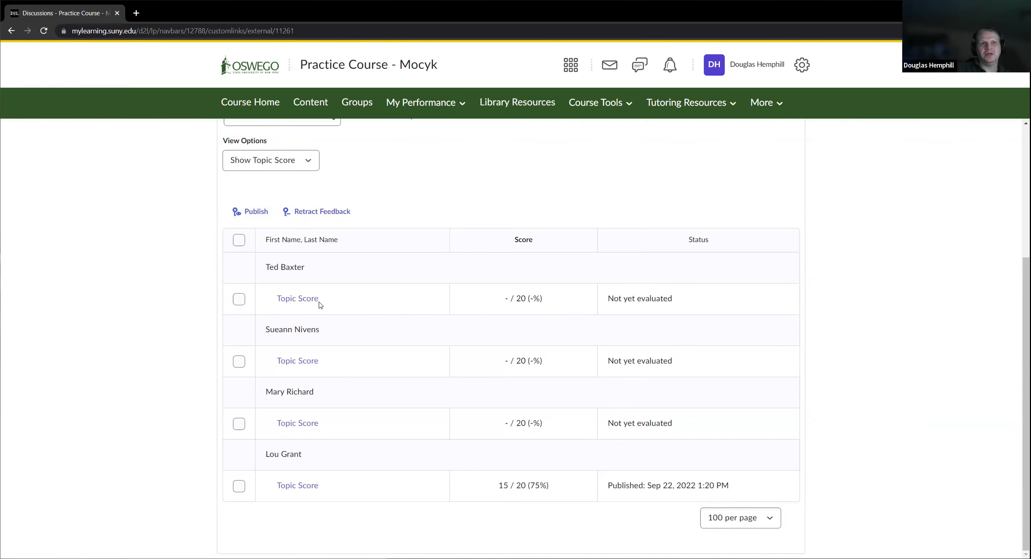
pyautogui.scroll(2, 501, 459)
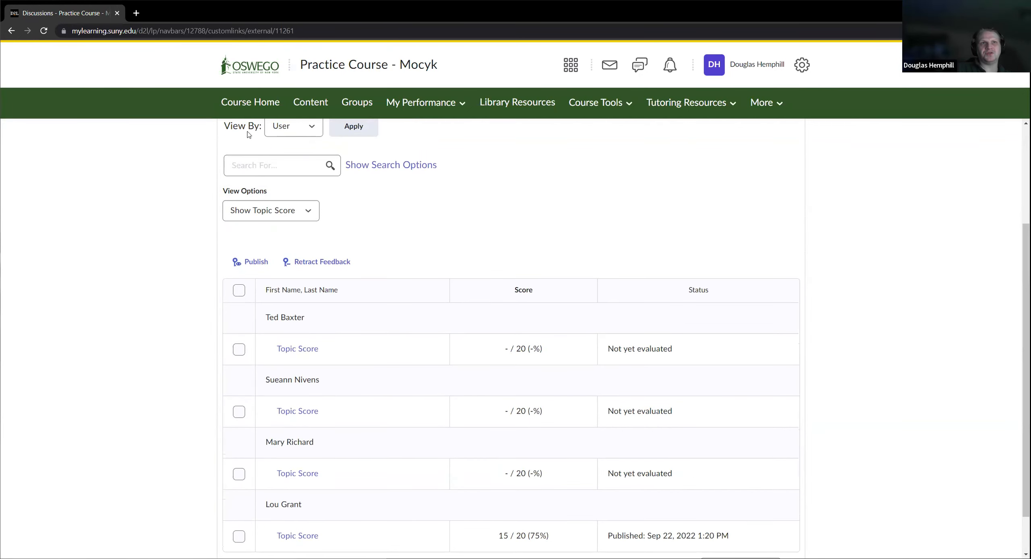
pyautogui.scroll(3, 305, 276)
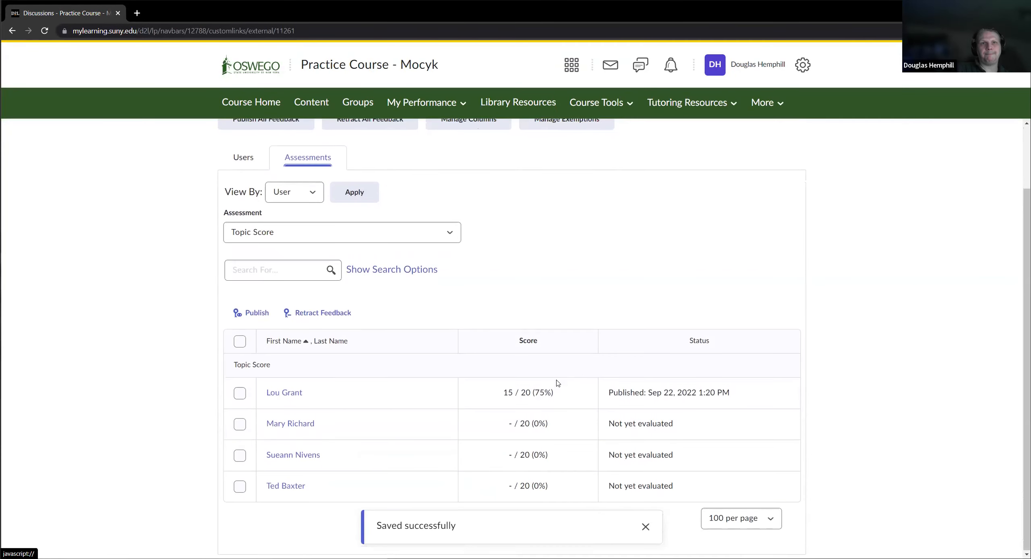
pyautogui.scroll(2, 478, 361)
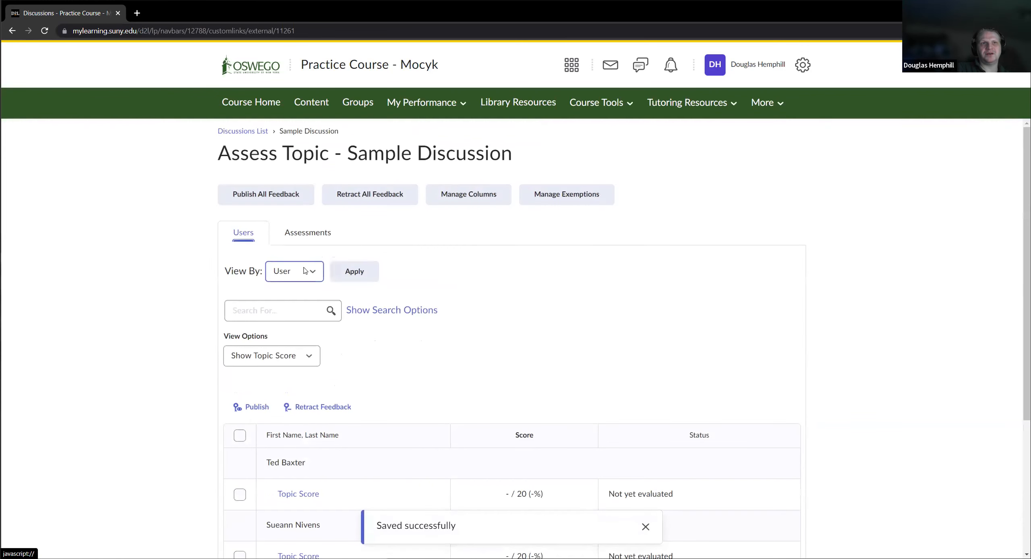
pyautogui.scroll(-4, 306, 272)
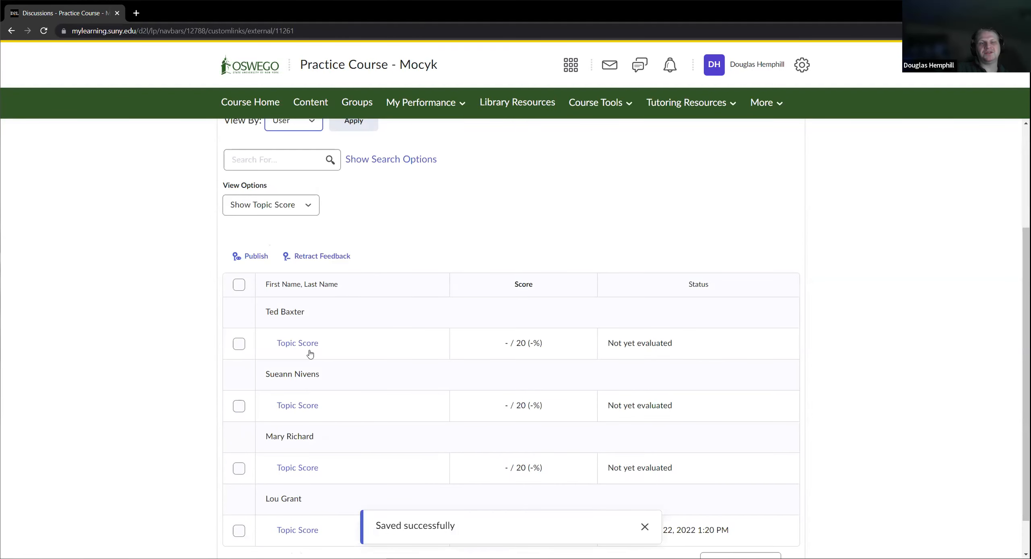
# Open the first listed student's topic score evaluation and view their Favorite Place thread, closing it again after reading.
pyautogui.click(363, 358)
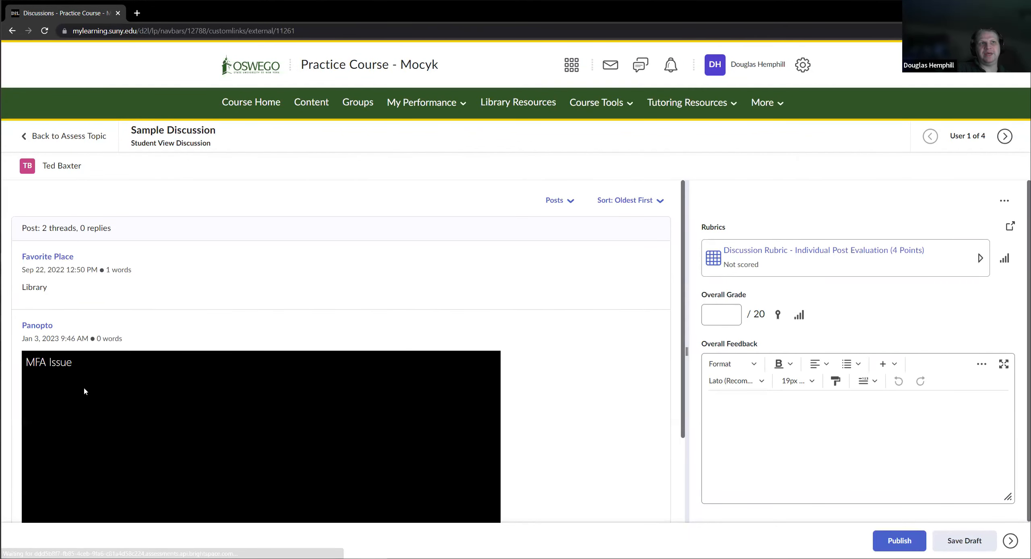
pyautogui.click(37, 258)
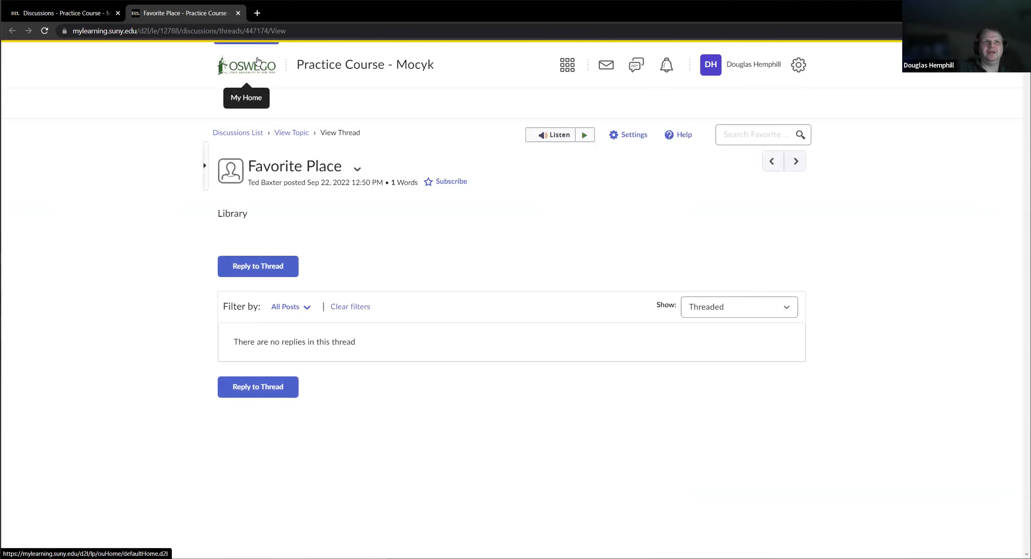
pyautogui.click(238, 13)
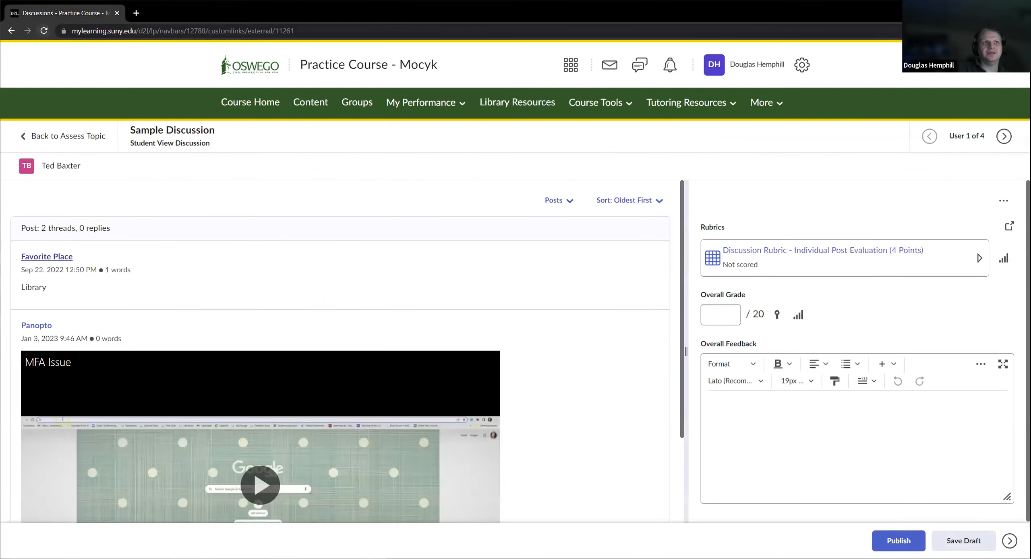
# Go back to the discussions list, open the Sample Discussion topic and examine its threads' unread, reply and view counts.
pyautogui.click(11, 35)
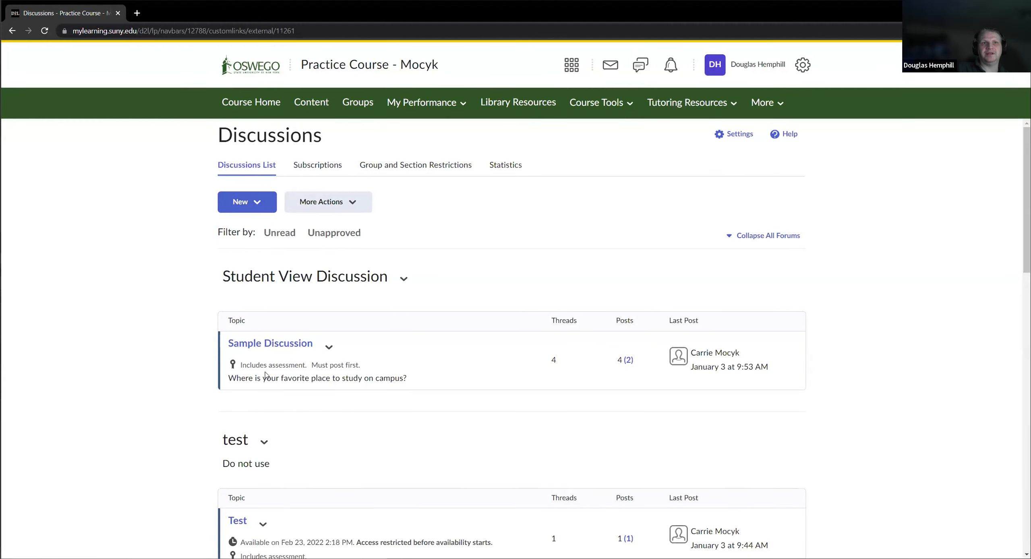
pyautogui.scroll(-5, 338, 335)
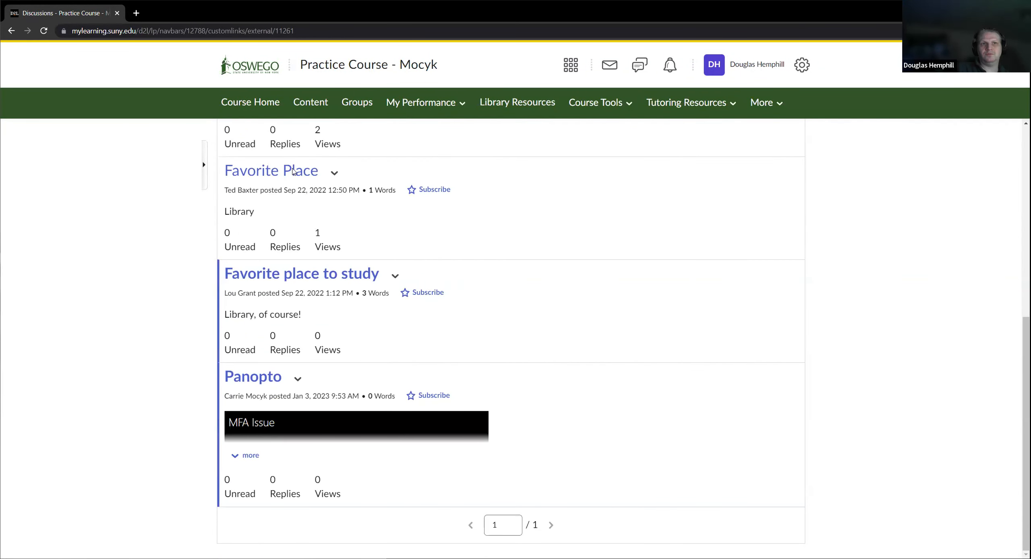
pyautogui.scroll(2, 261, 423)
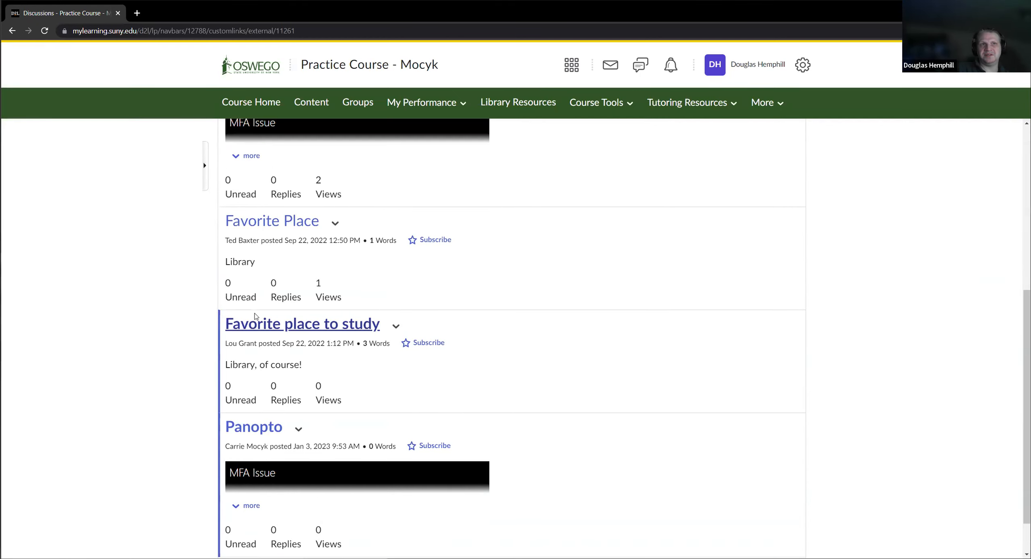
pyautogui.scroll(4, 270, 235)
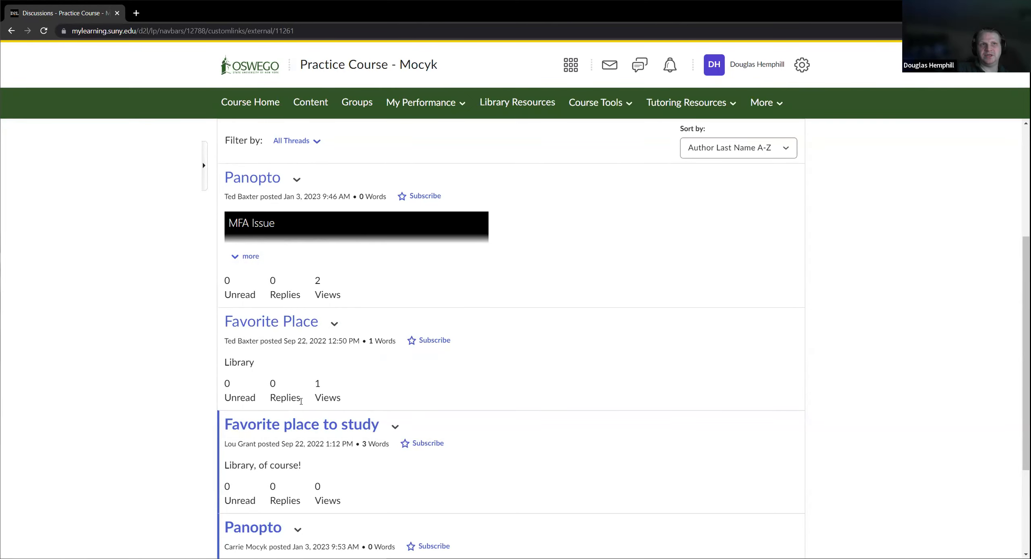
pyautogui.moveTo(222, 386); pyautogui.dragTo(230, 385)
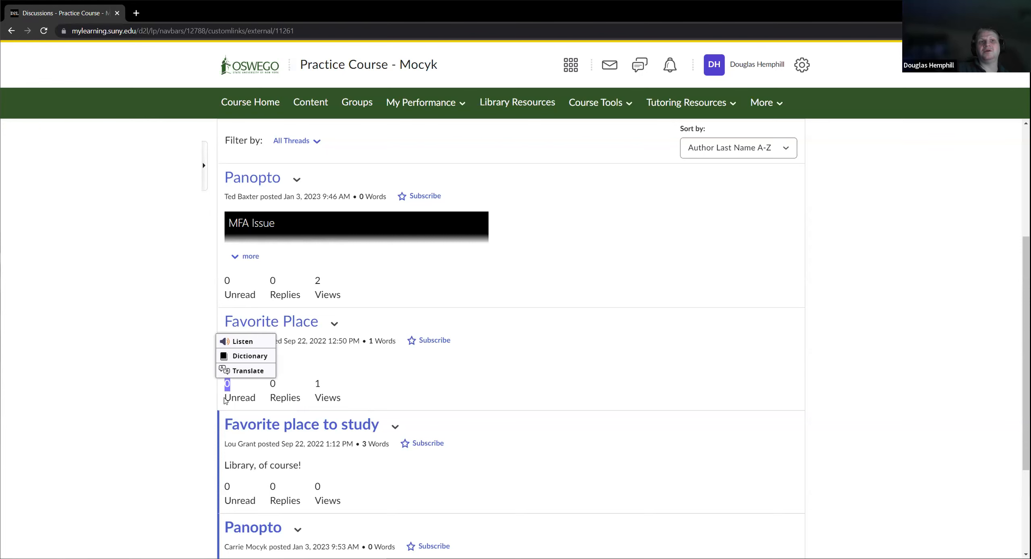
pyautogui.scroll(-4, 256, 486)
pyautogui.moveTo(227, 480); pyautogui.dragTo(249, 480)
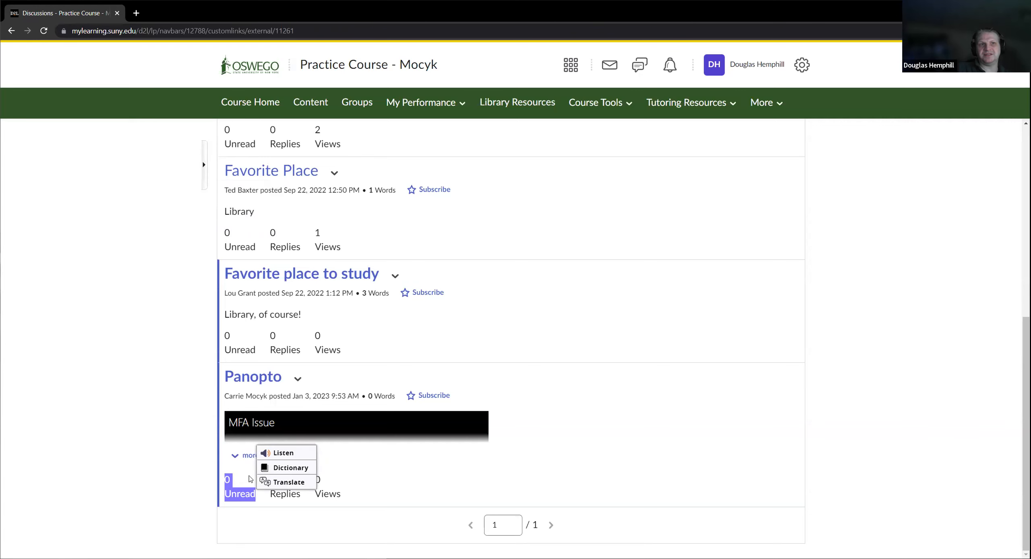
# Expand the last Panopto post, look through its thread options and open the thread.
pyautogui.click(246, 455)
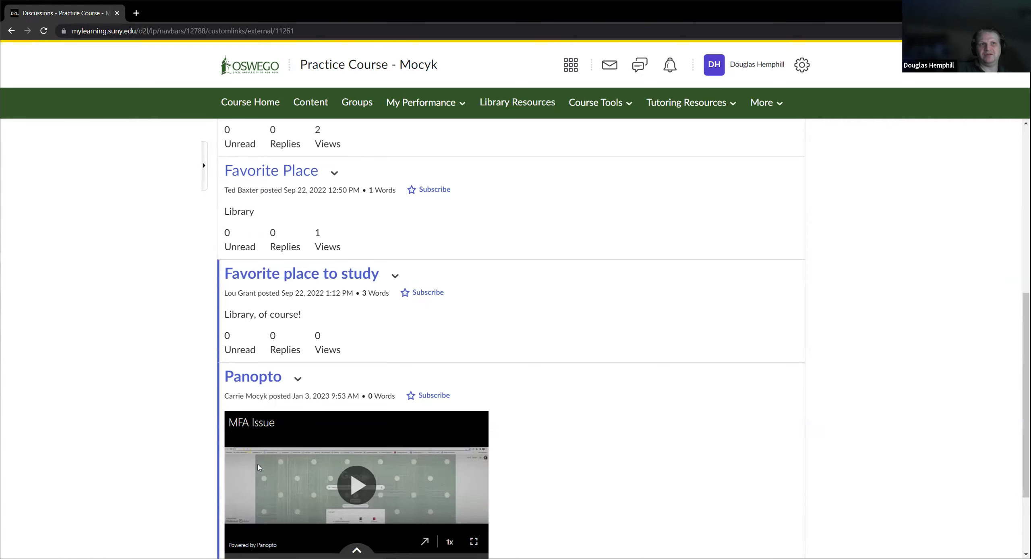
pyautogui.scroll(-3, 259, 478)
pyautogui.scroll(1, 254, 489)
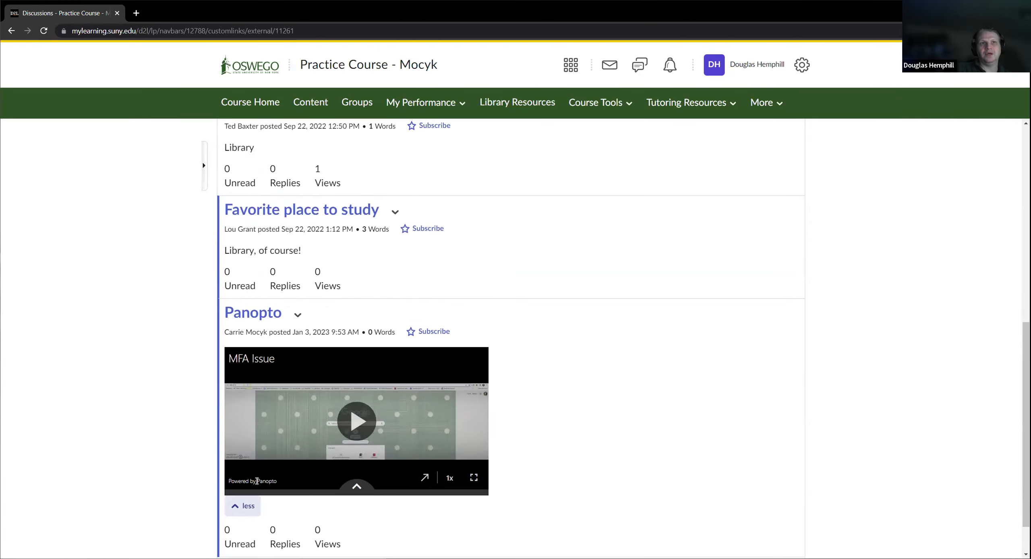
pyautogui.click(297, 315)
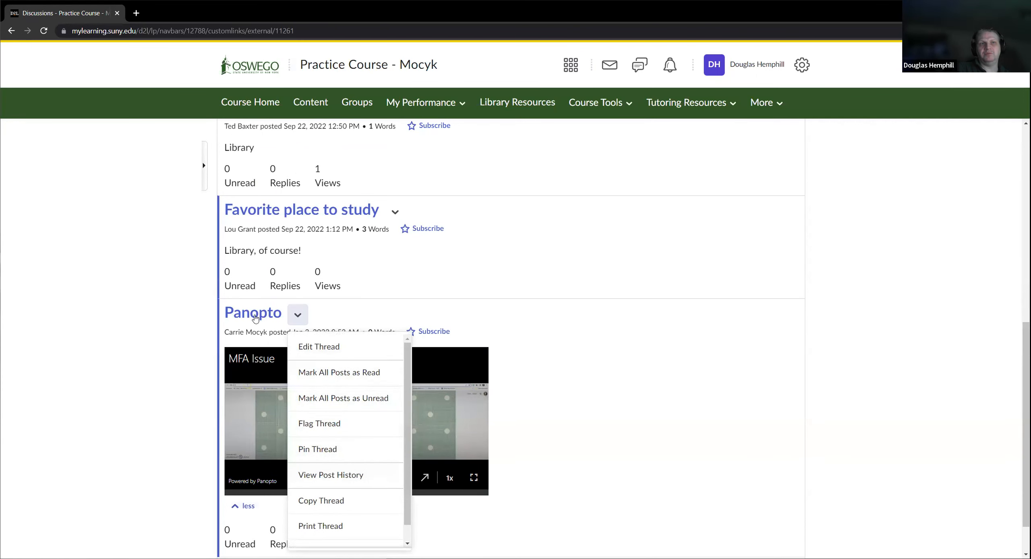
pyautogui.click(255, 316)
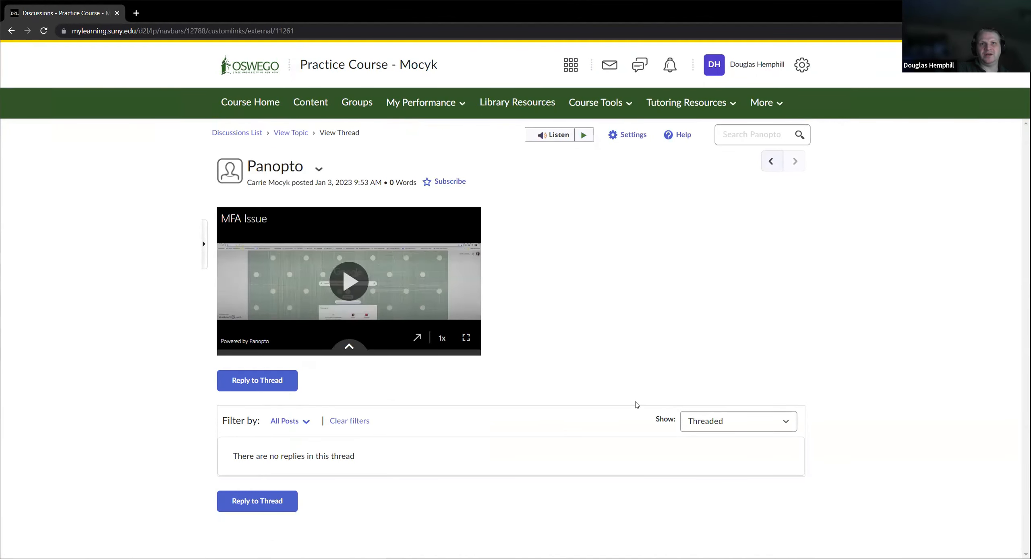
# Open the course content at Module 1 Demo, leaving the module description empty.
pyautogui.click(306, 105)
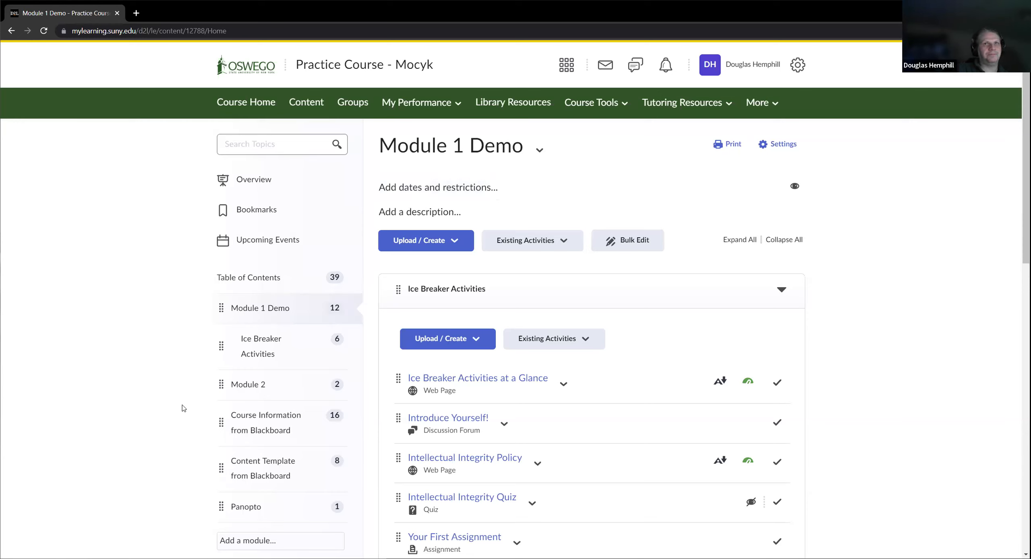
pyautogui.click(624, 105)
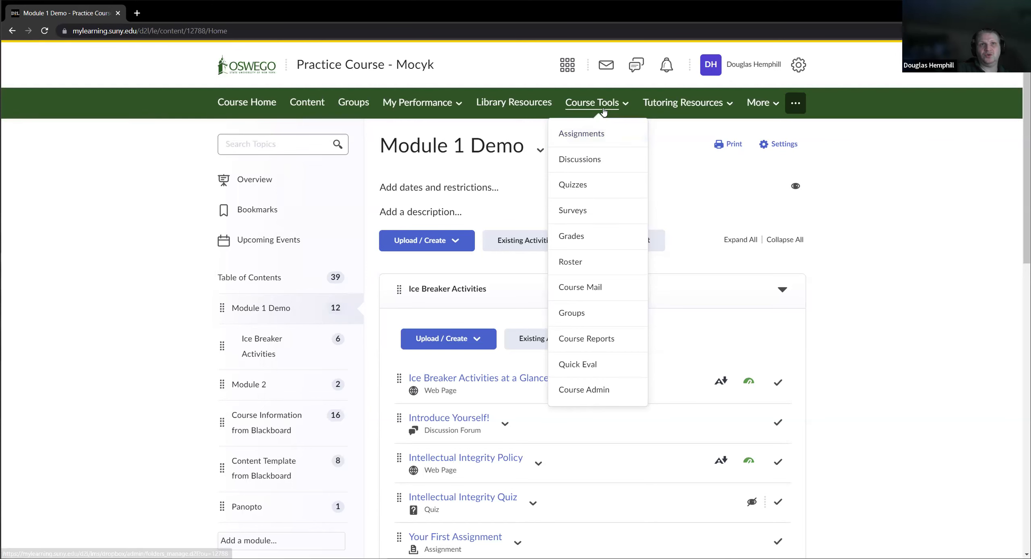
pyautogui.click(426, 212)
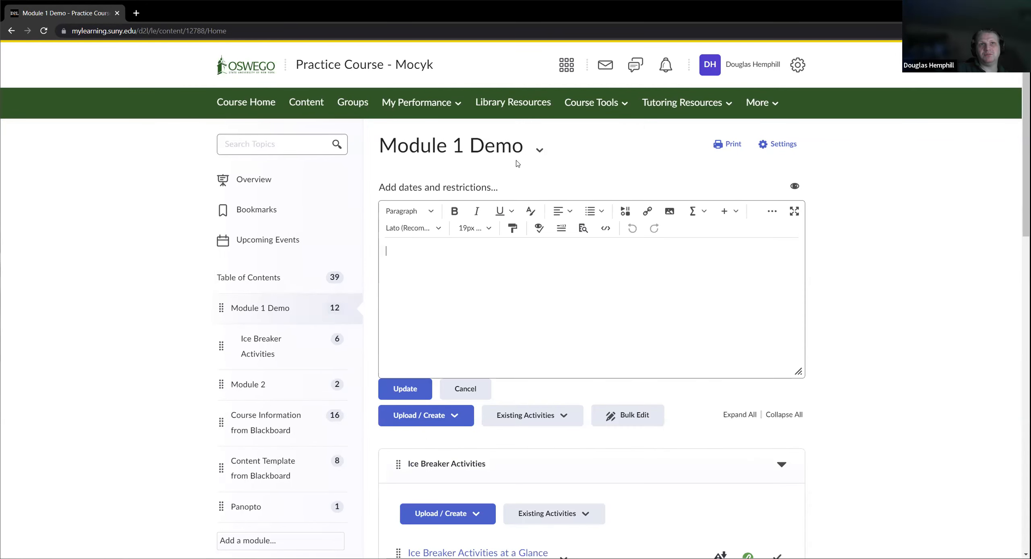
pyautogui.click(279, 311)
pyautogui.scroll(3, 290, 348)
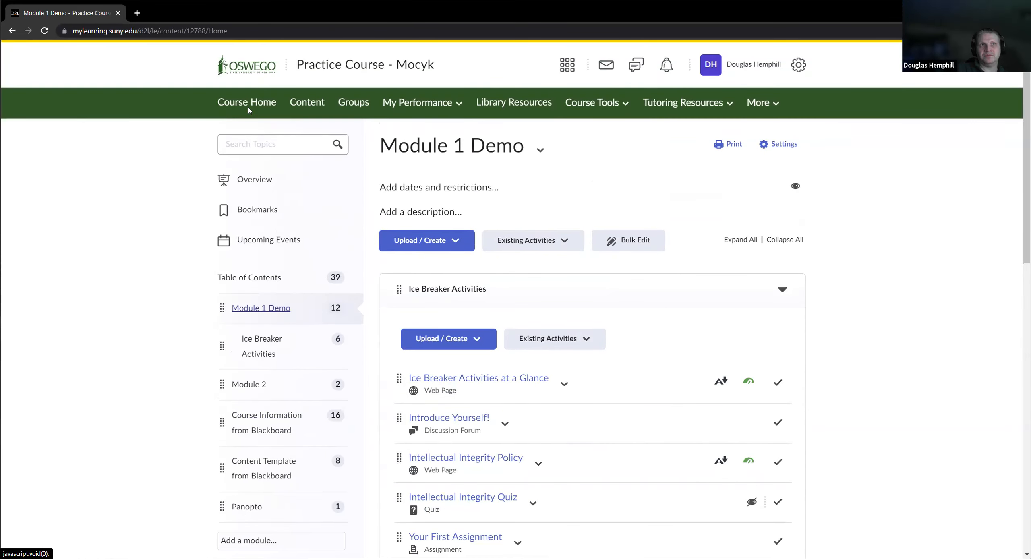
pyautogui.click(305, 241)
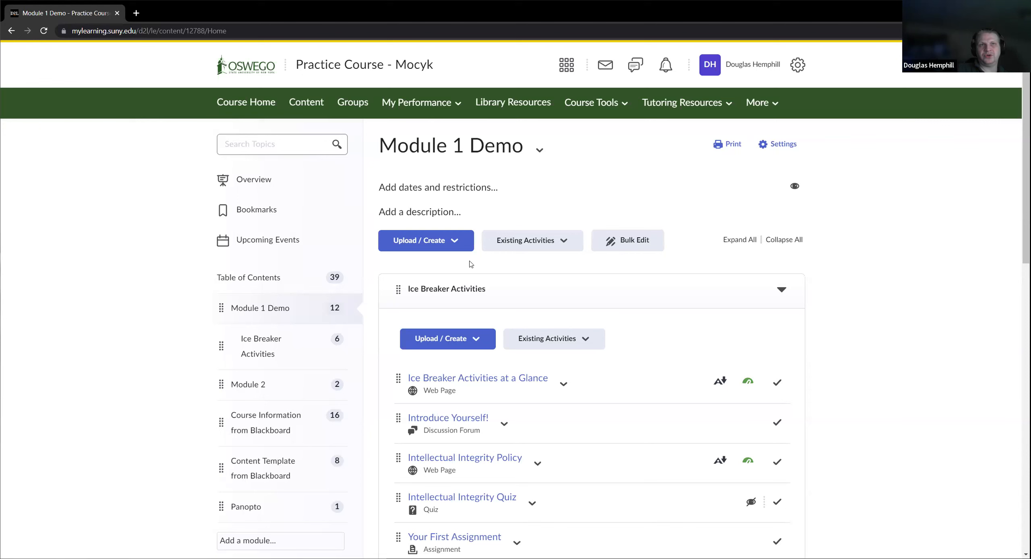
# Add the existing Sample Discussion topic from the Student View Discussion forum to the Ice Breaker Activities sub-module.
pyautogui.scroll(-2, 480, 234)
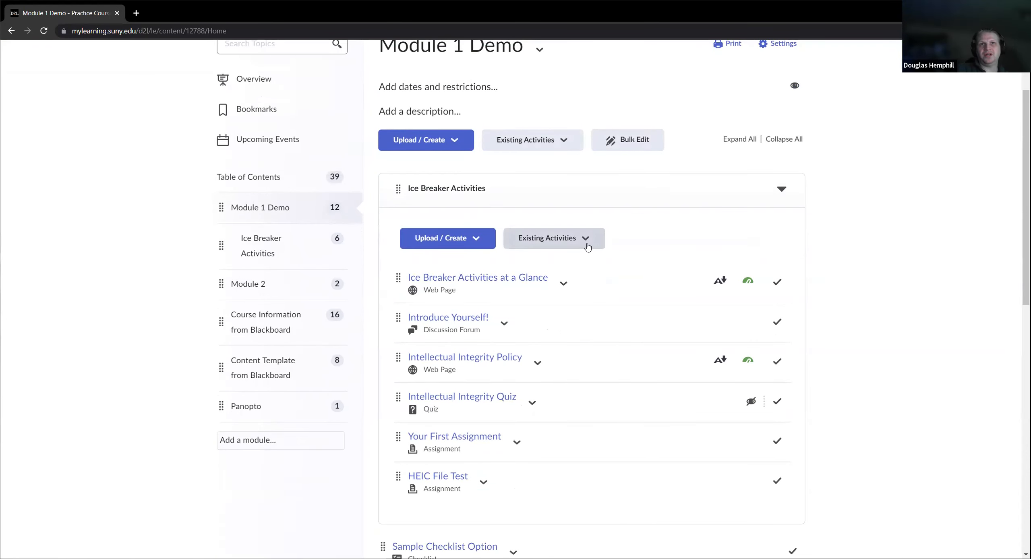
pyautogui.click(580, 246)
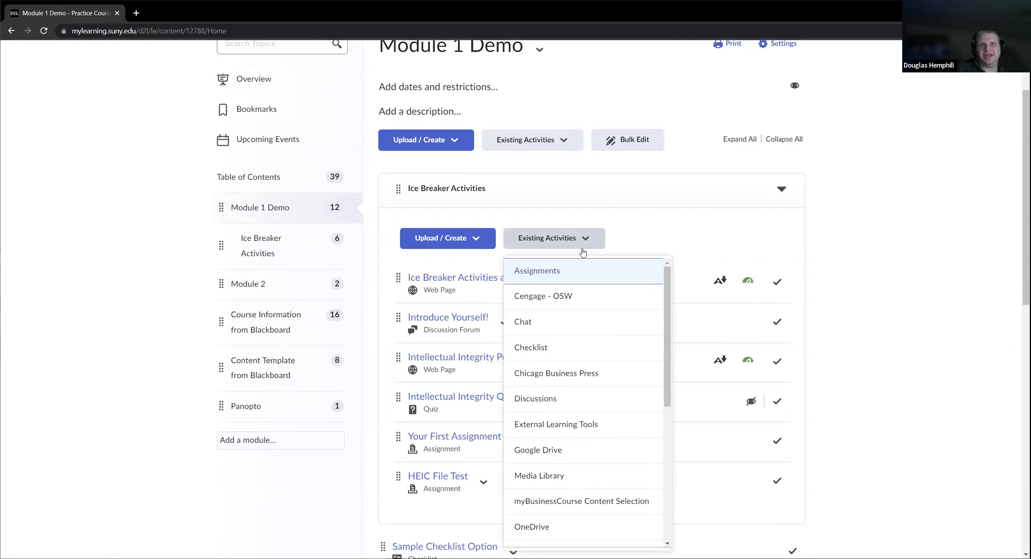
pyautogui.click(562, 405)
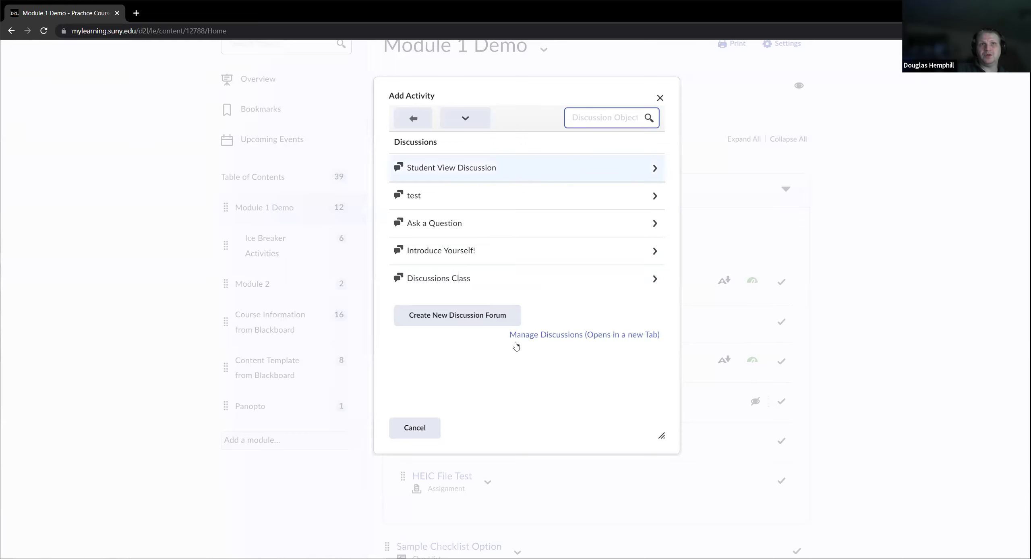
pyautogui.click(490, 174)
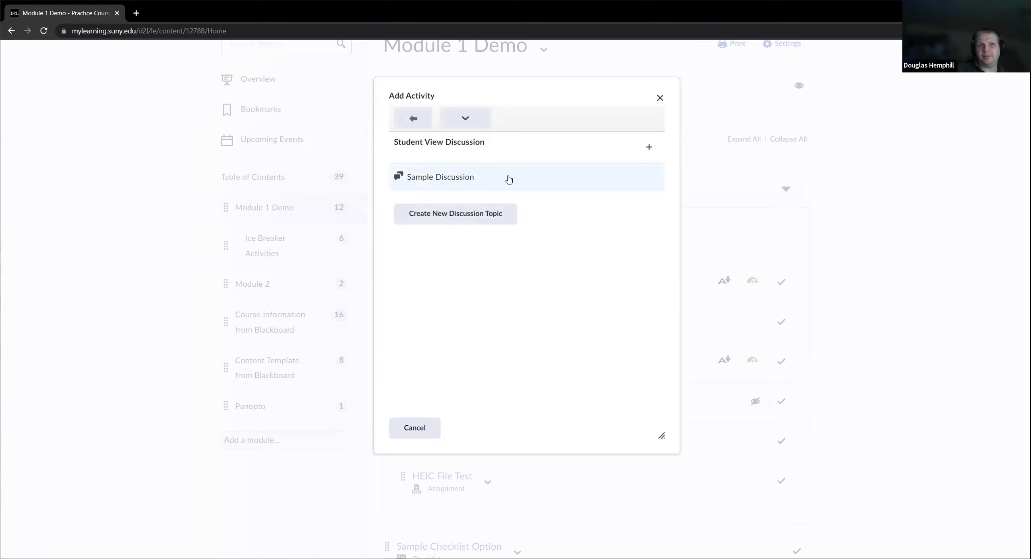
pyautogui.click(413, 118)
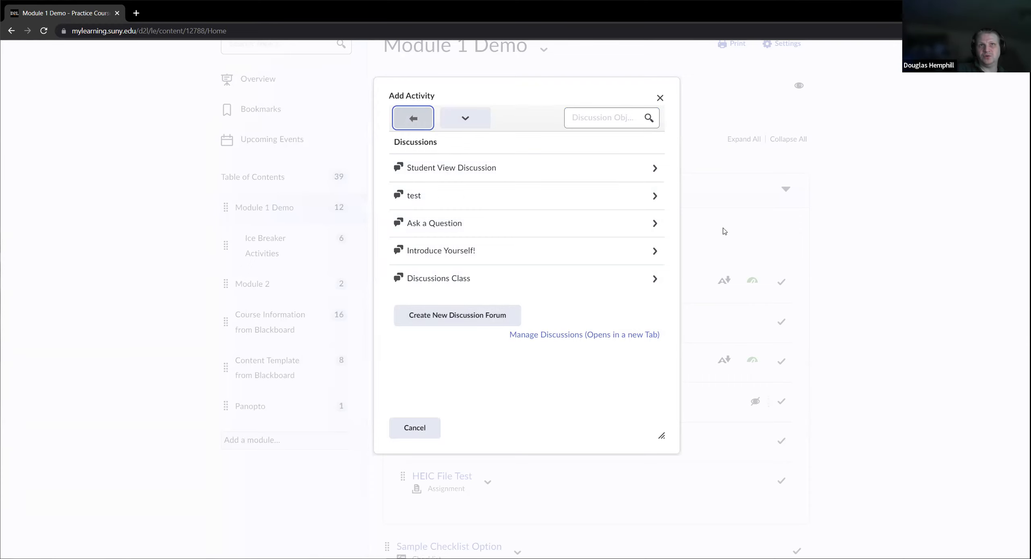
pyautogui.click(463, 172)
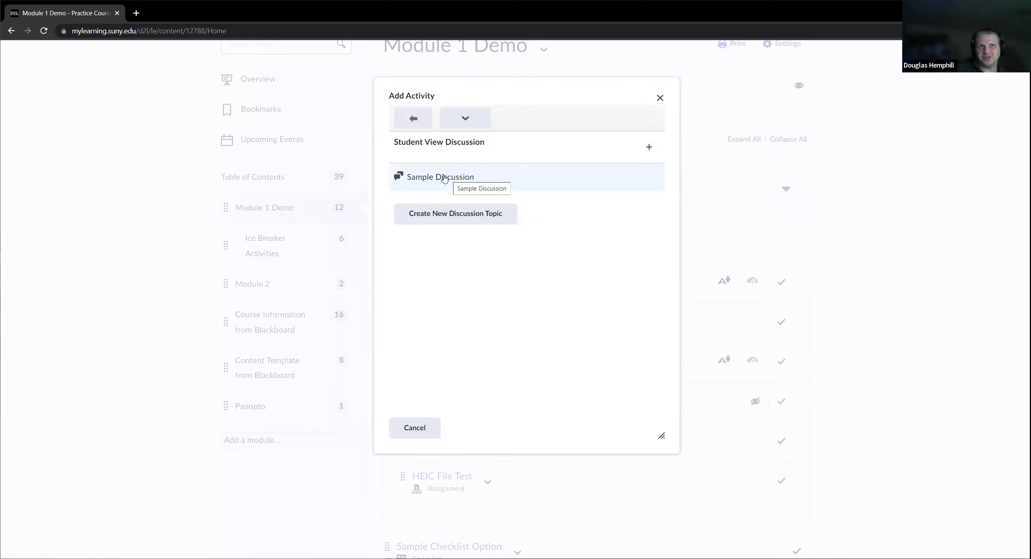
pyautogui.click(444, 177)
pyautogui.scroll(-15, 683, 405)
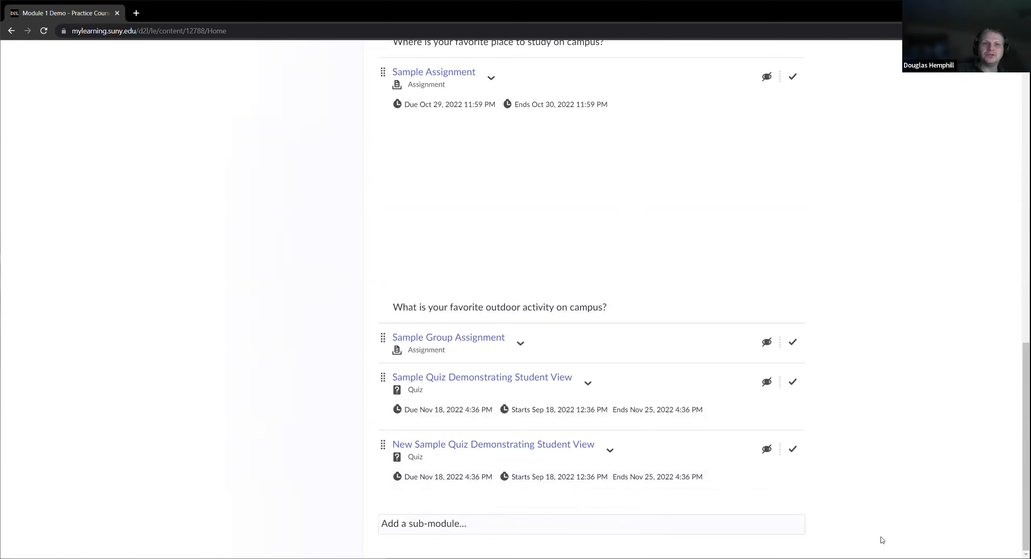
pyautogui.scroll(15, 860, 525)
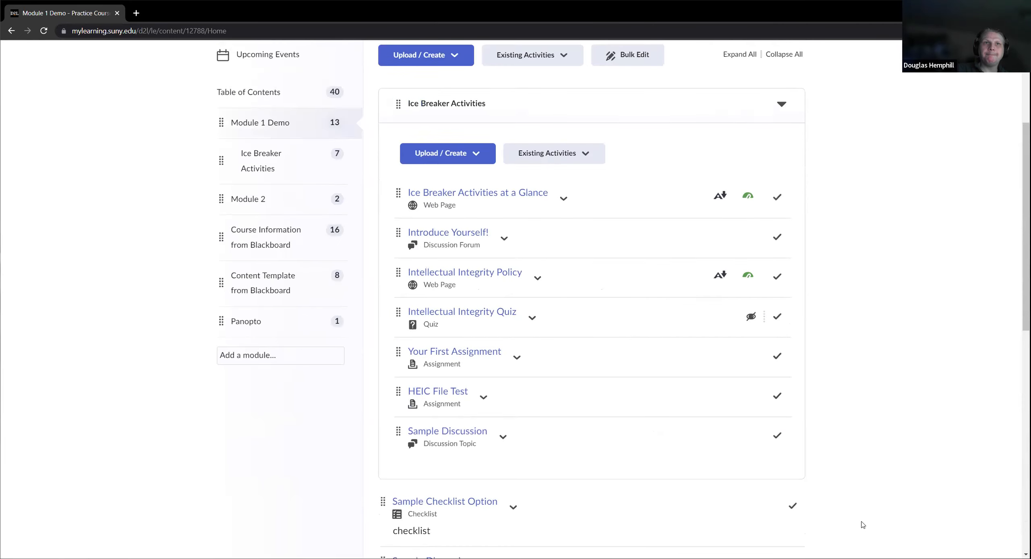
pyautogui.scroll(-2, 862, 525)
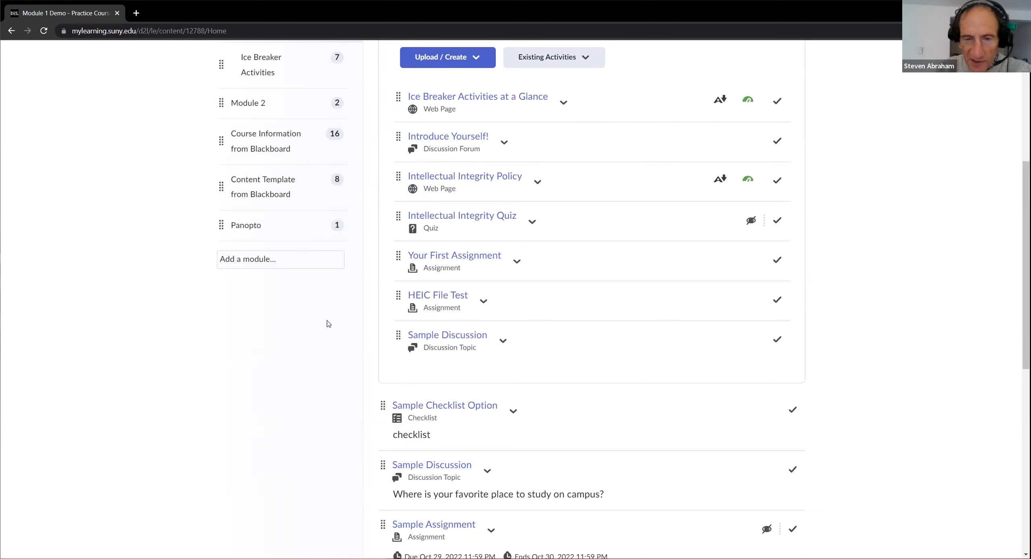
# Add the existing Introduce Yourself! topic from the Introduce Yourself! forum to the Ice Breaker Activities sub-module.
pyautogui.scroll(3, 357, 223)
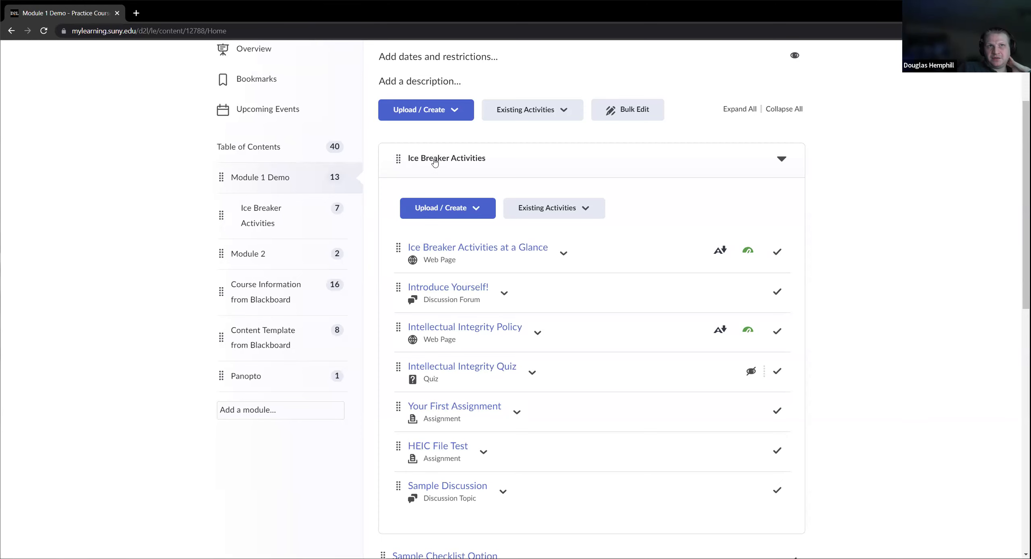
pyautogui.scroll(2, 356, 181)
pyautogui.scroll(-4, 356, 181)
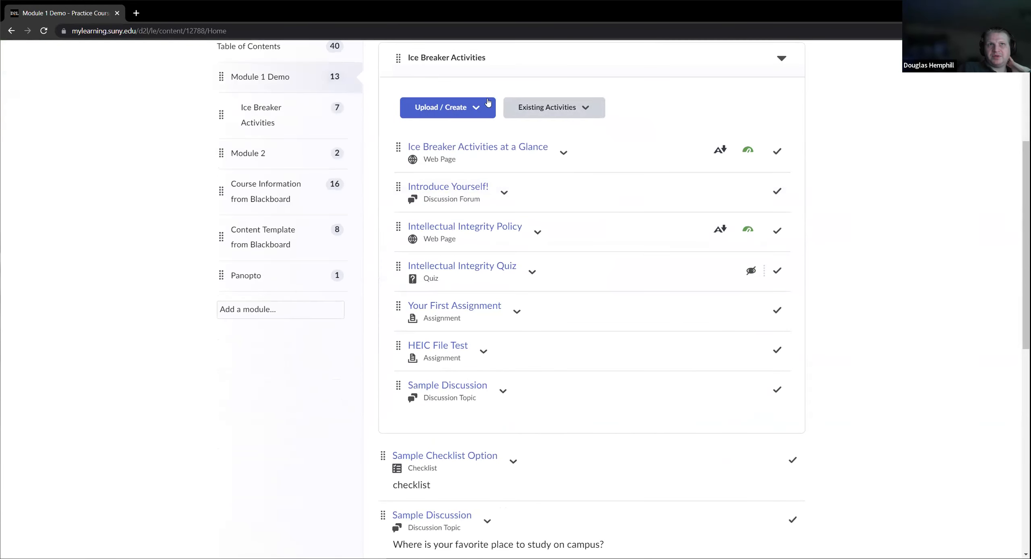
pyautogui.click(563, 104)
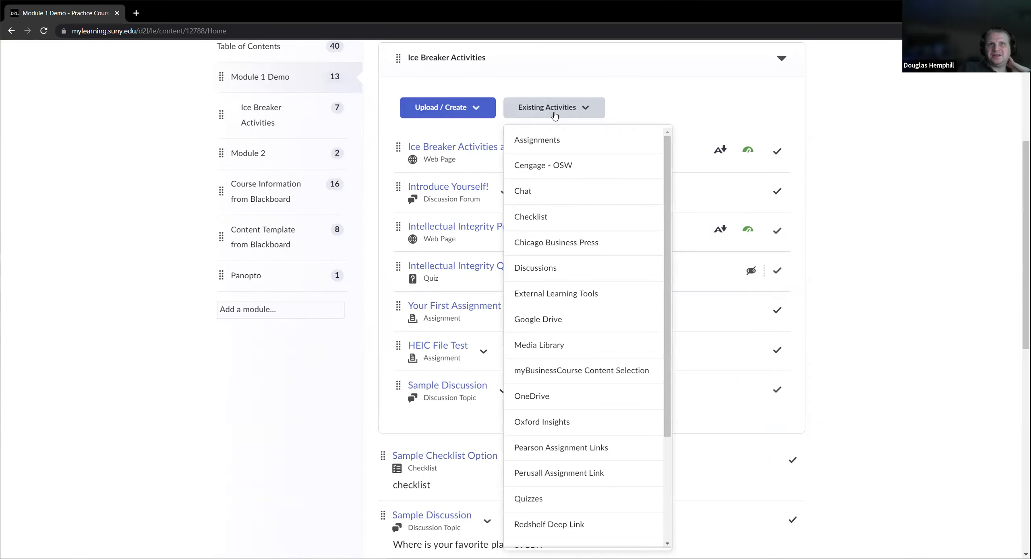
pyautogui.click(552, 275)
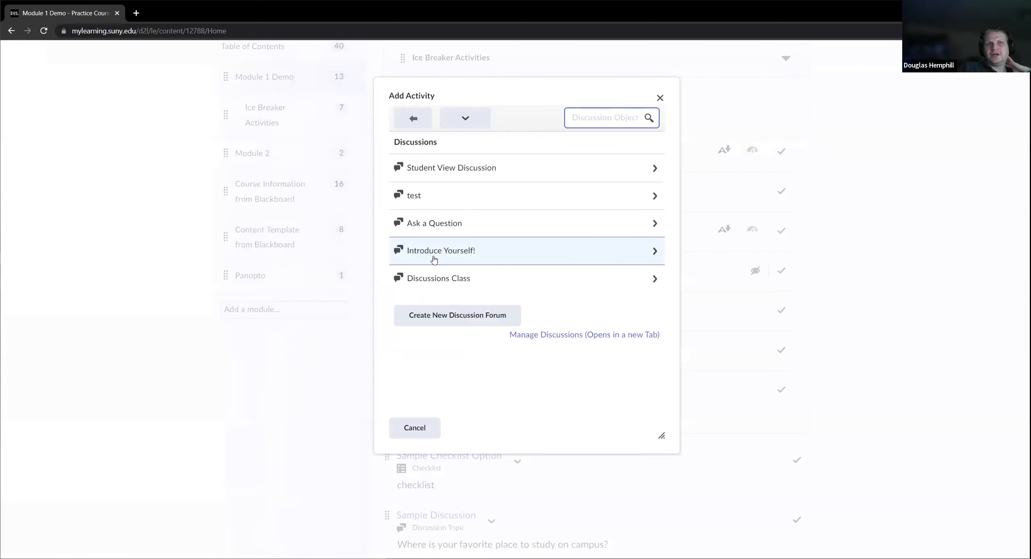
pyautogui.click(439, 257)
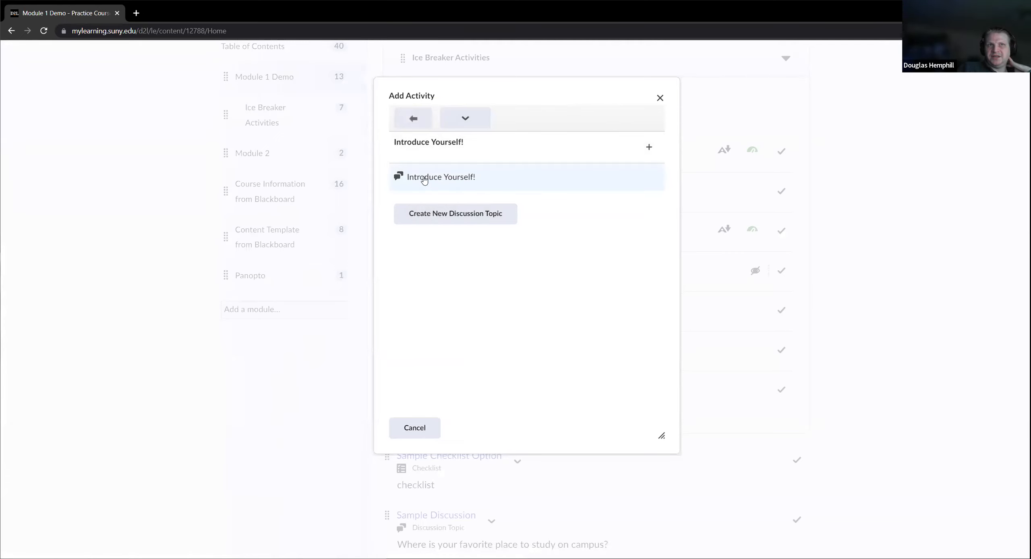
pyautogui.click(426, 178)
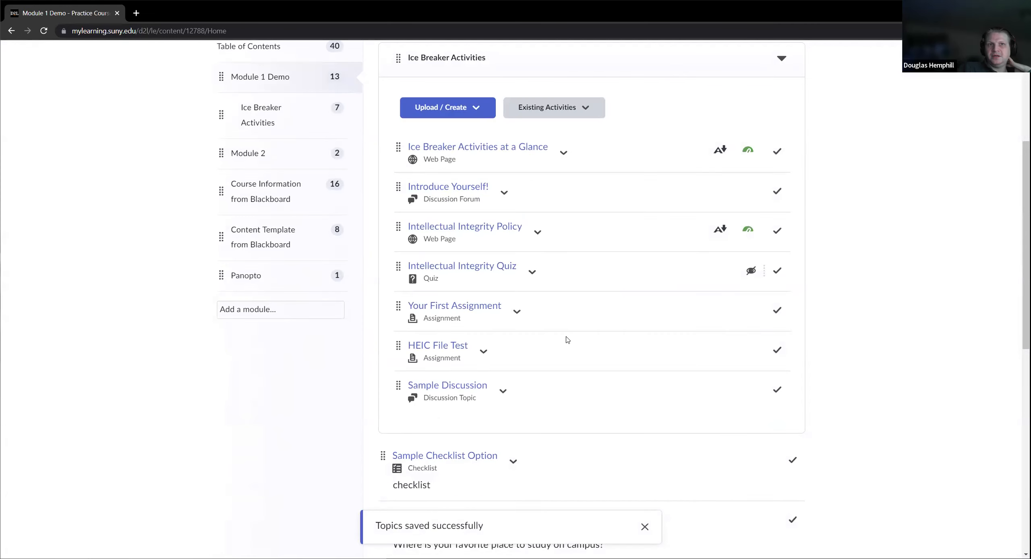
pyautogui.scroll(-4, 564, 338)
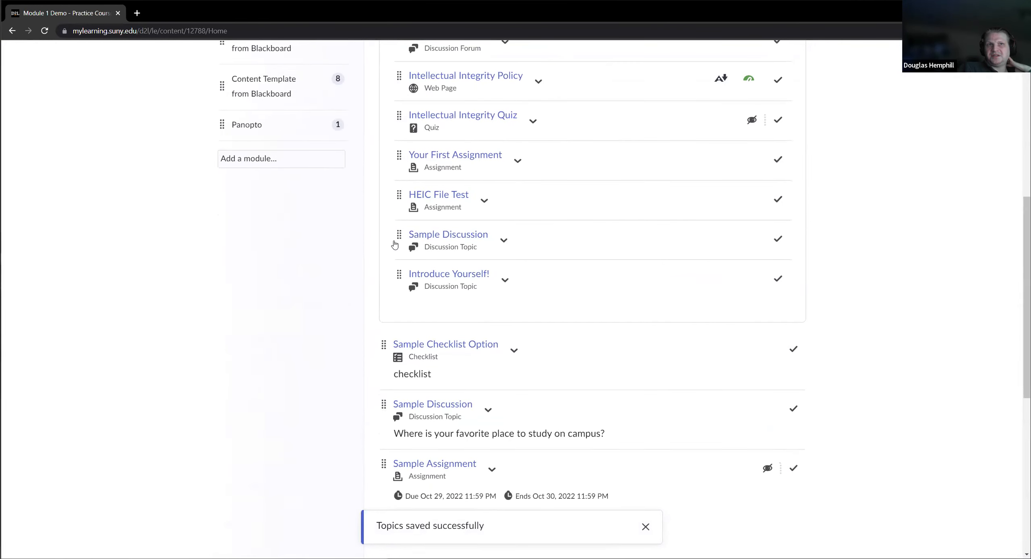
pyautogui.scroll(5, 458, 261)
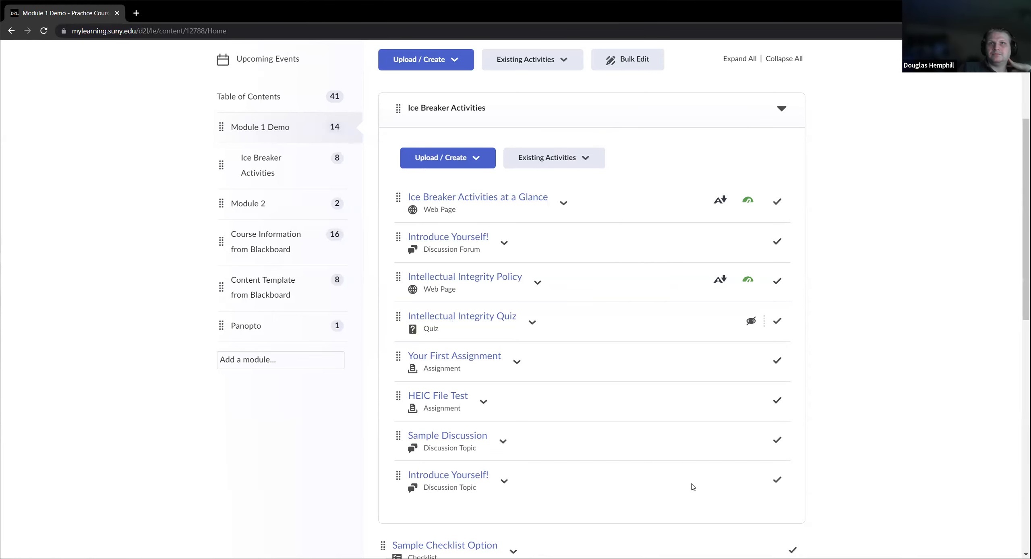
# Review the existing activity types for Module 1 Demo and add the HEIC File Test assignment directly to the module.
pyautogui.scroll(3, 685, 483)
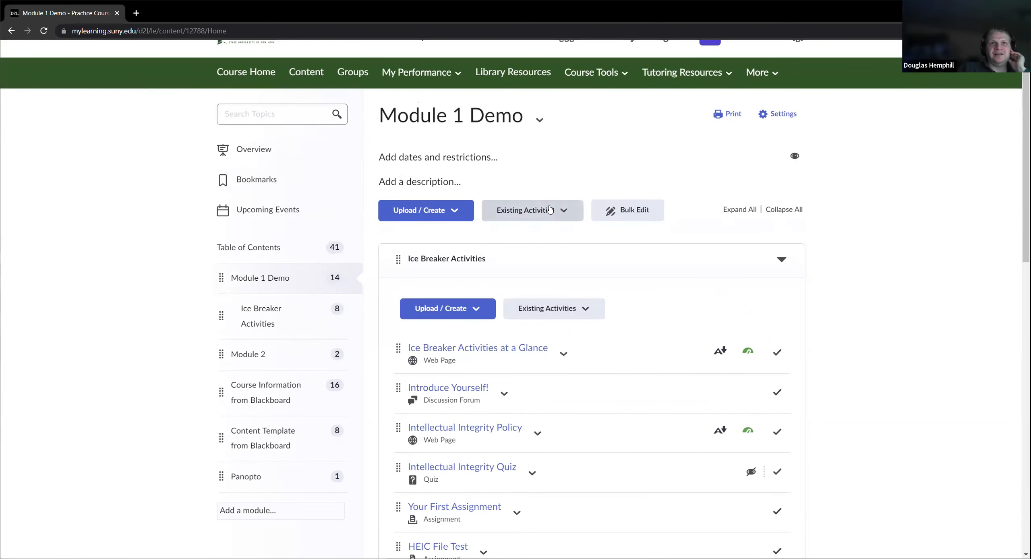
pyautogui.click(548, 210)
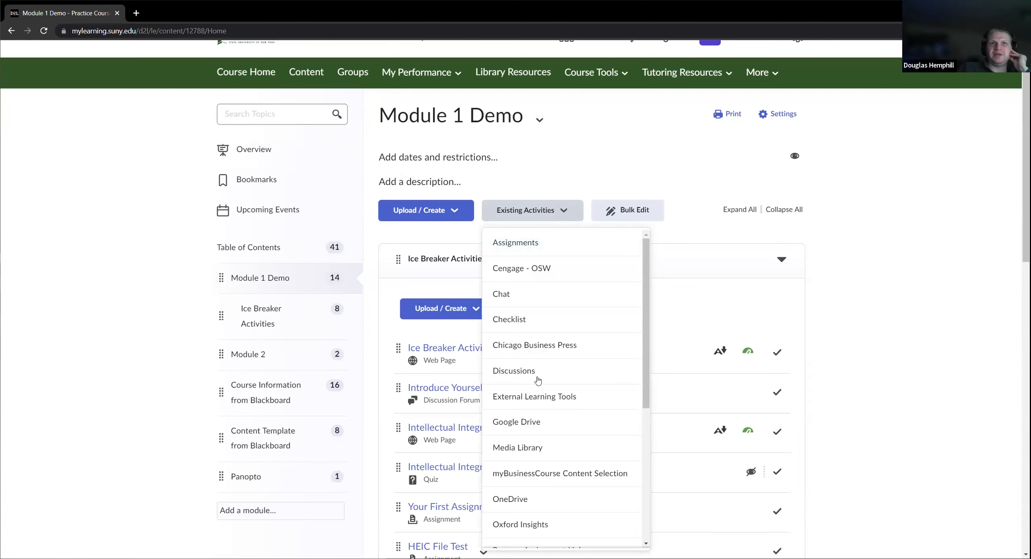
pyautogui.scroll(-5, 537, 375)
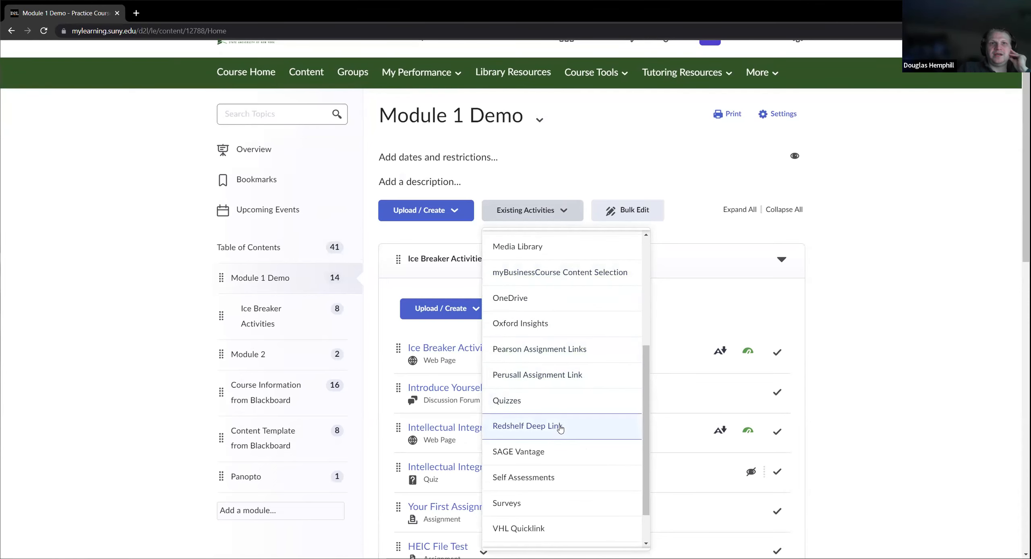
pyautogui.scroll(-5, 560, 428)
pyautogui.scroll(6, 562, 426)
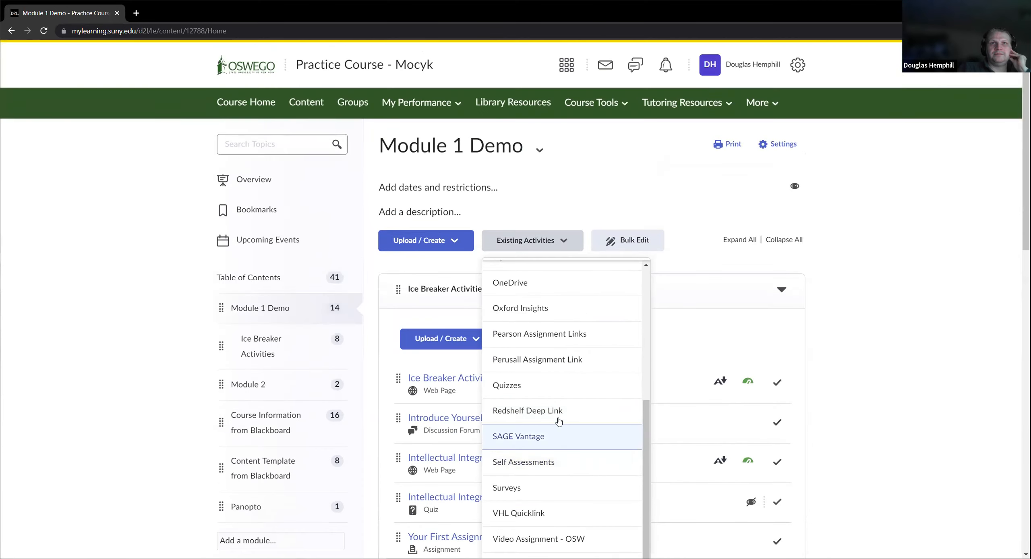
pyautogui.scroll(3, 560, 354)
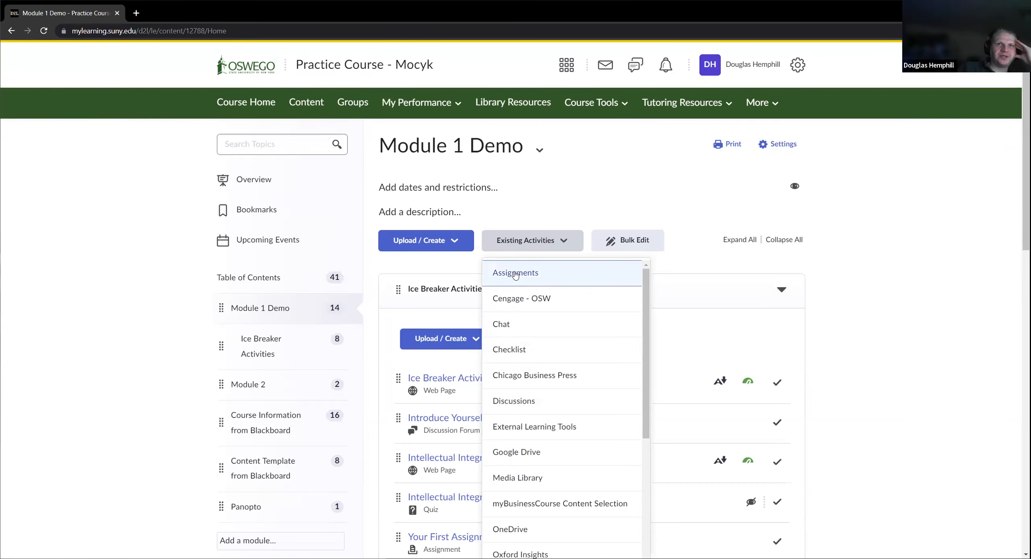
pyautogui.click(514, 274)
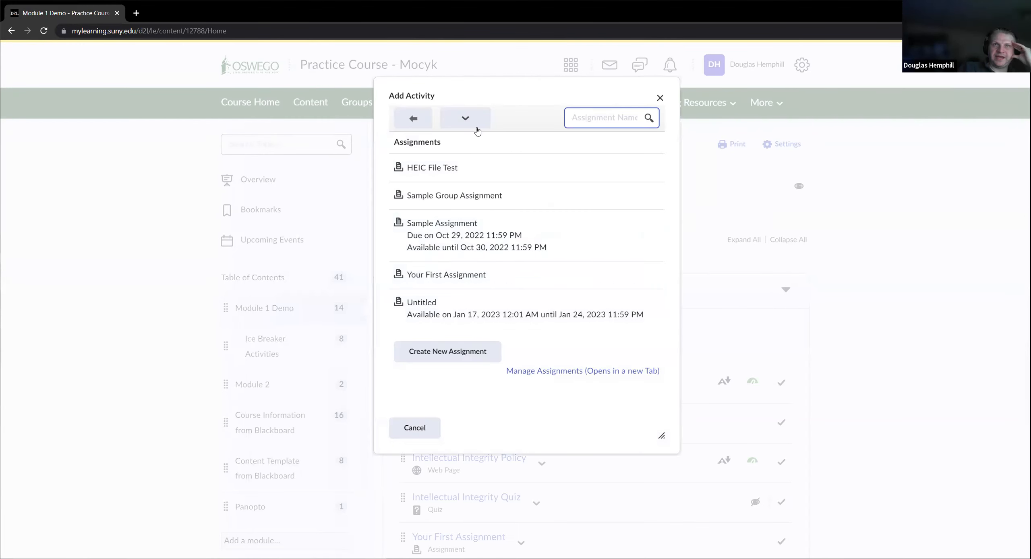
pyautogui.click(467, 178)
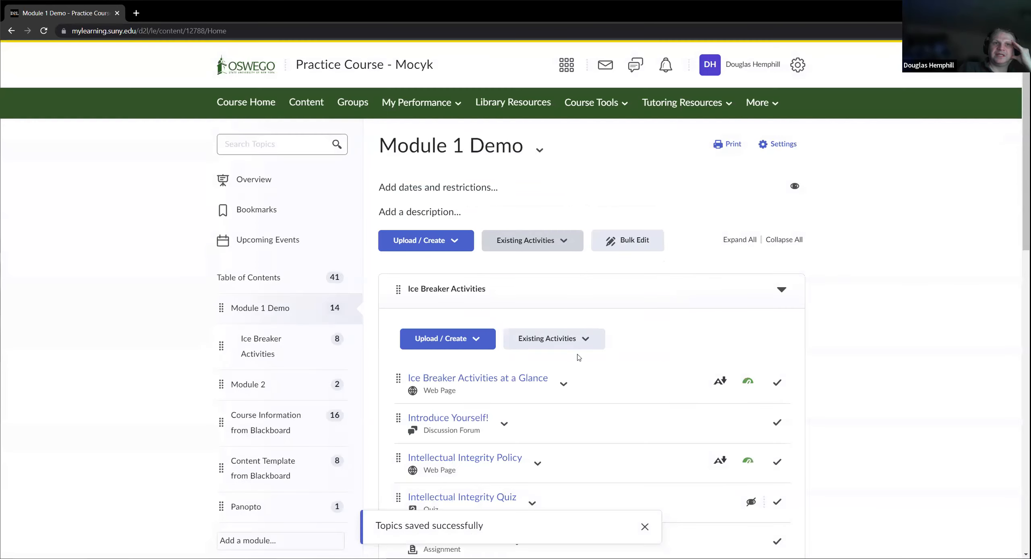
pyautogui.scroll(-20, 573, 383)
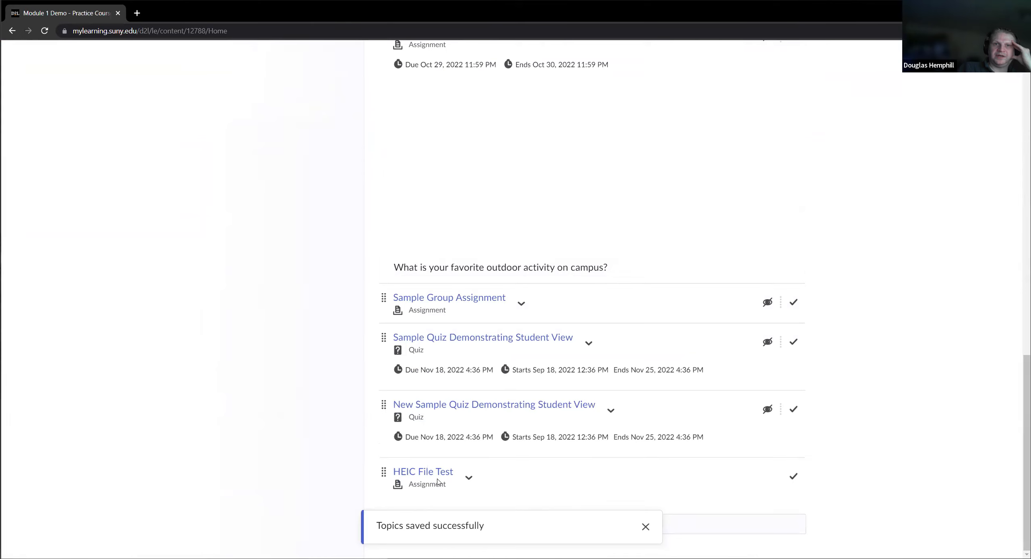
pyautogui.click(644, 527)
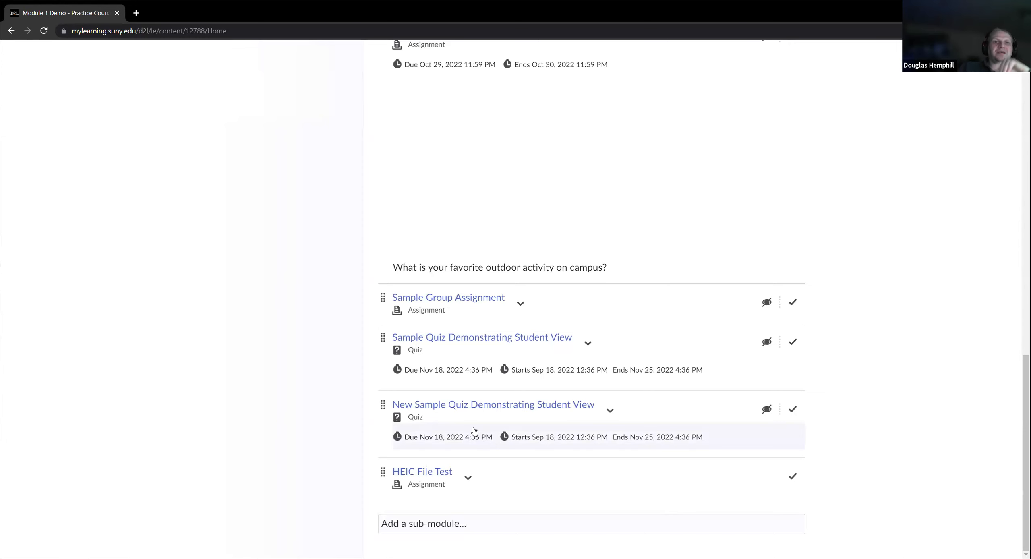
# Go to the course administration page and open Import / Export / Copy Components.
pyautogui.scroll(1, 472, 430)
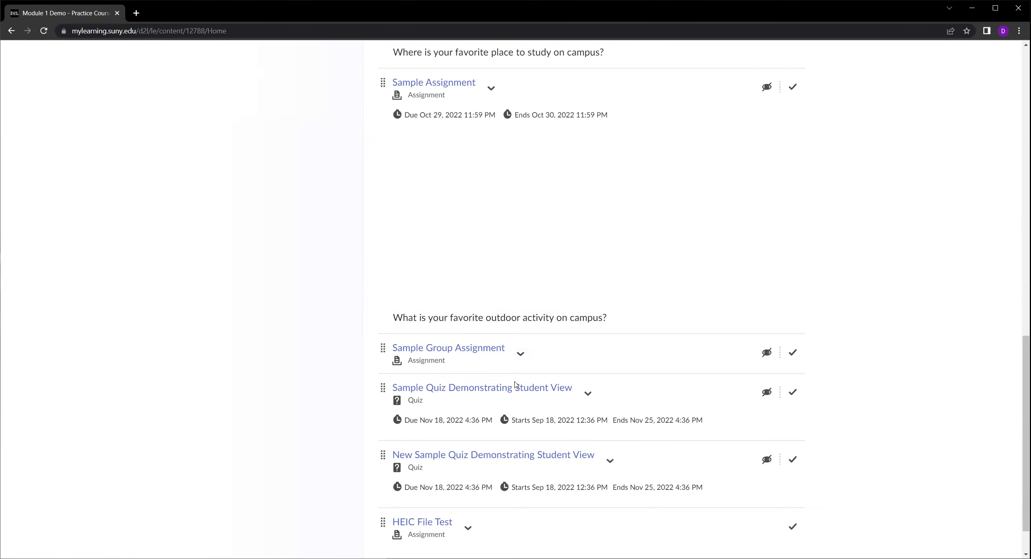
pyautogui.scroll(10, 306, 375)
pyautogui.scroll(5, 330, 396)
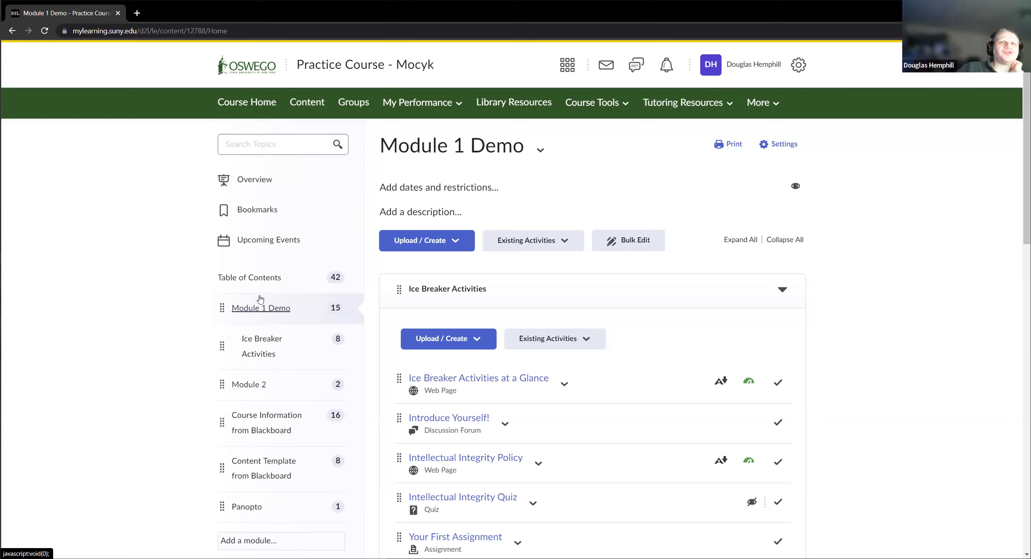
pyautogui.click(759, 111)
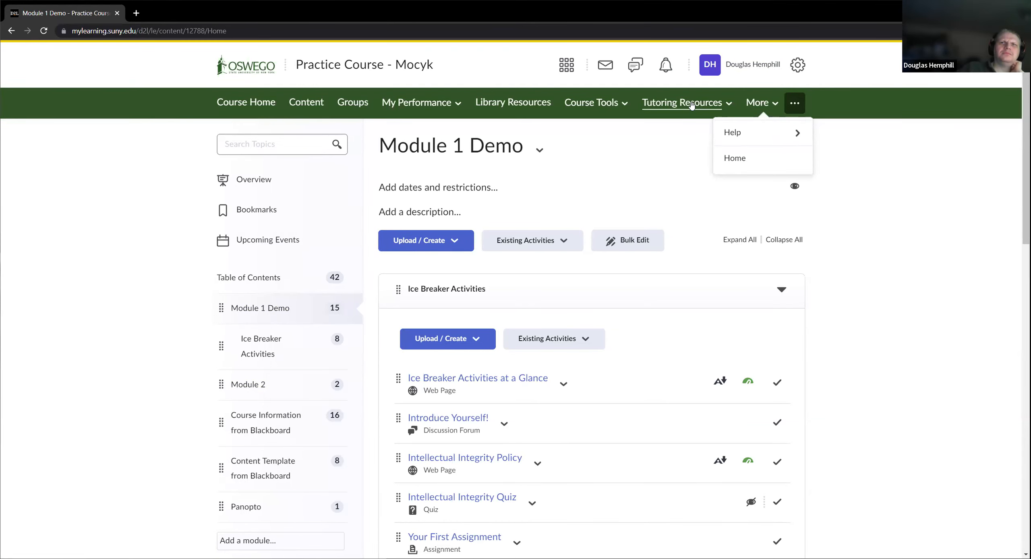
pyautogui.click(581, 105)
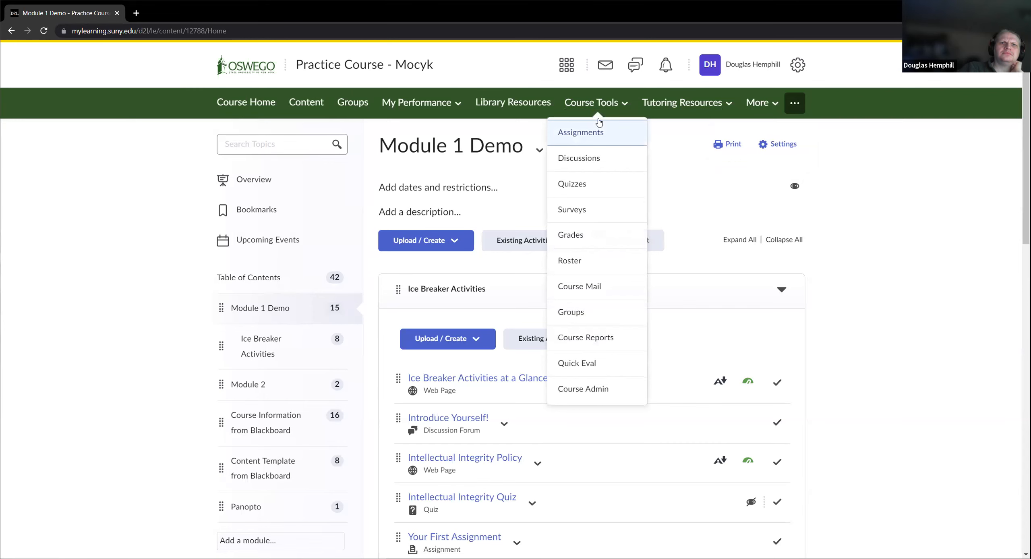
pyautogui.click(583, 389)
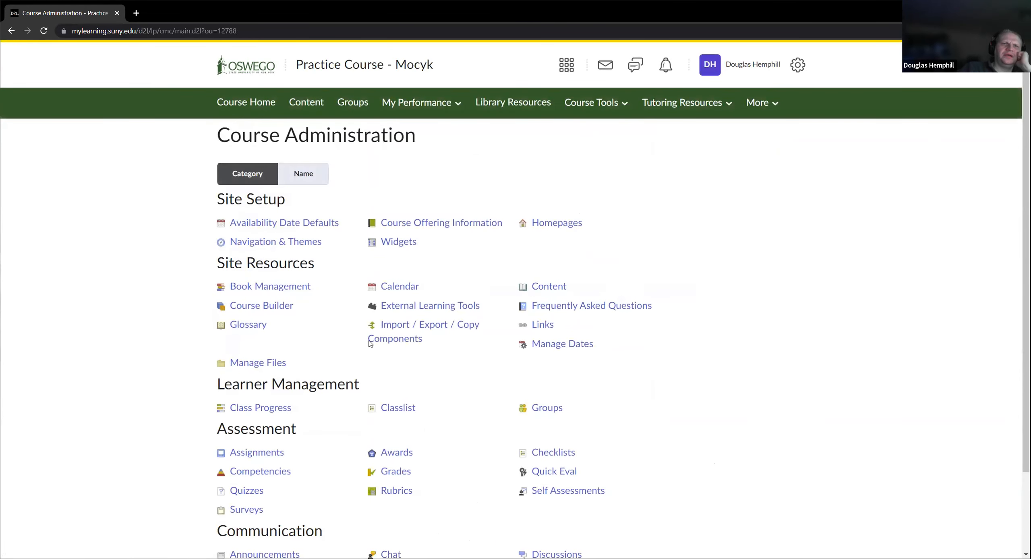
pyautogui.click(419, 339)
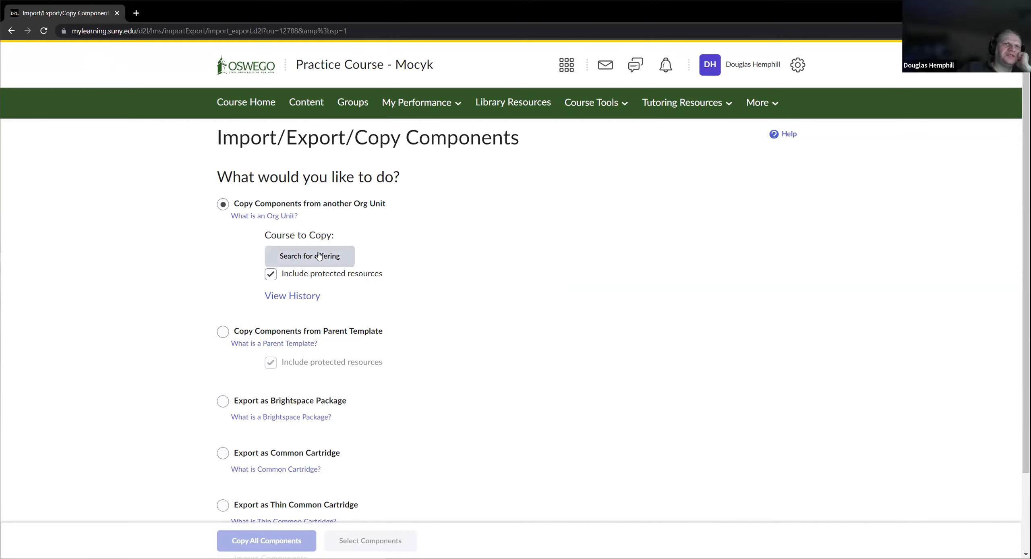
# Choose 22FA Principles of Accounting I LAB ACC201-ON1 as the course to copy components from and review the other copy and export options.
pyautogui.click(340, 261)
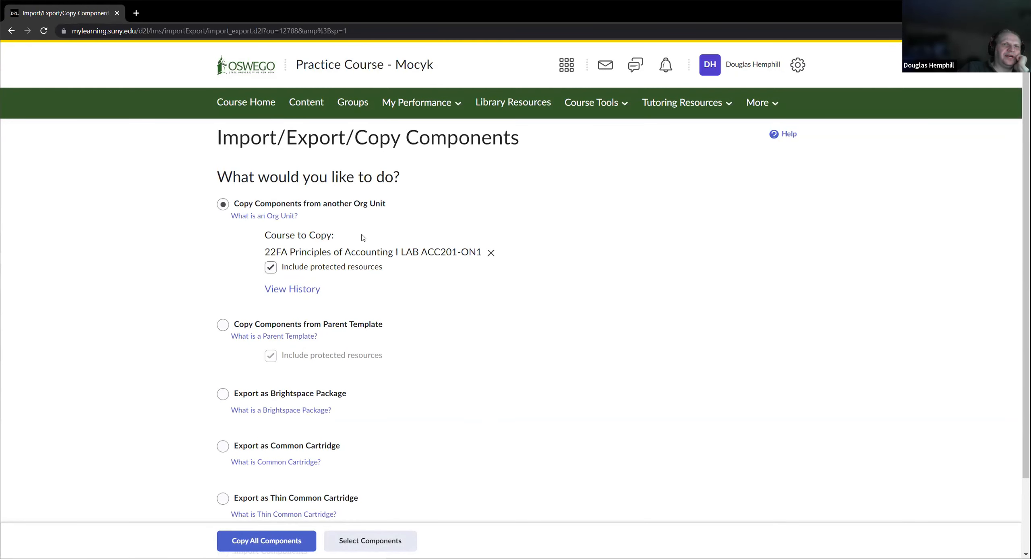
pyautogui.scroll(-2, 358, 241)
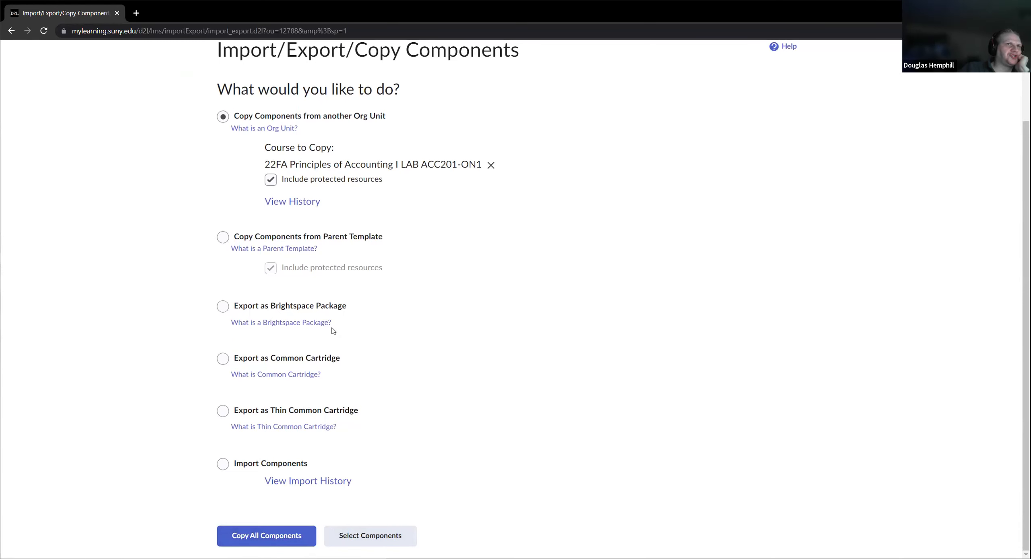
pyautogui.scroll(2, 303, 367)
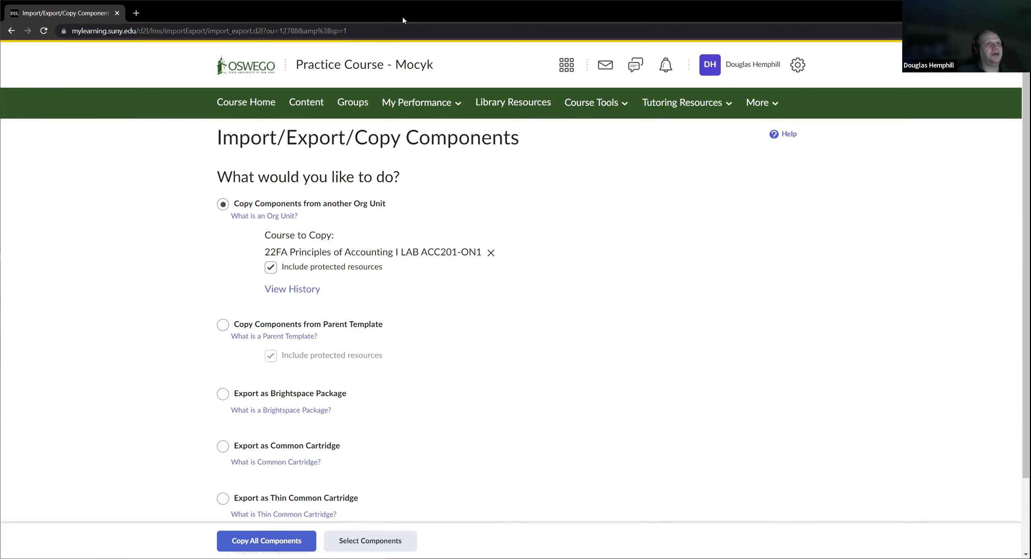
# Search the web for "oswego.edu dle" and open SUNY Oswego's Digital Learning Environment site.
pyautogui.click(404, 38)
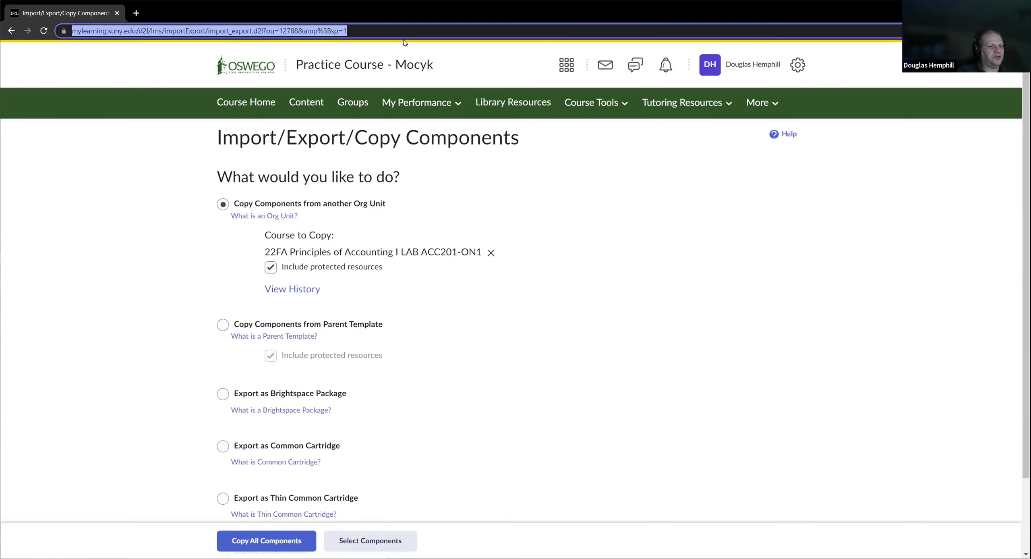
pyautogui.write('oswego.edu')
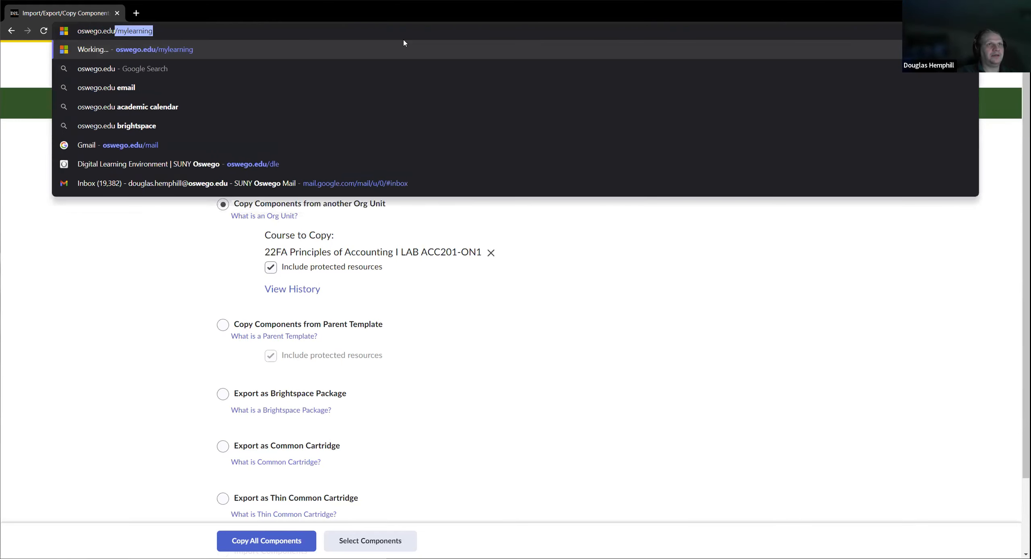
pyautogui.write(' dle')
pyautogui.press('Return')
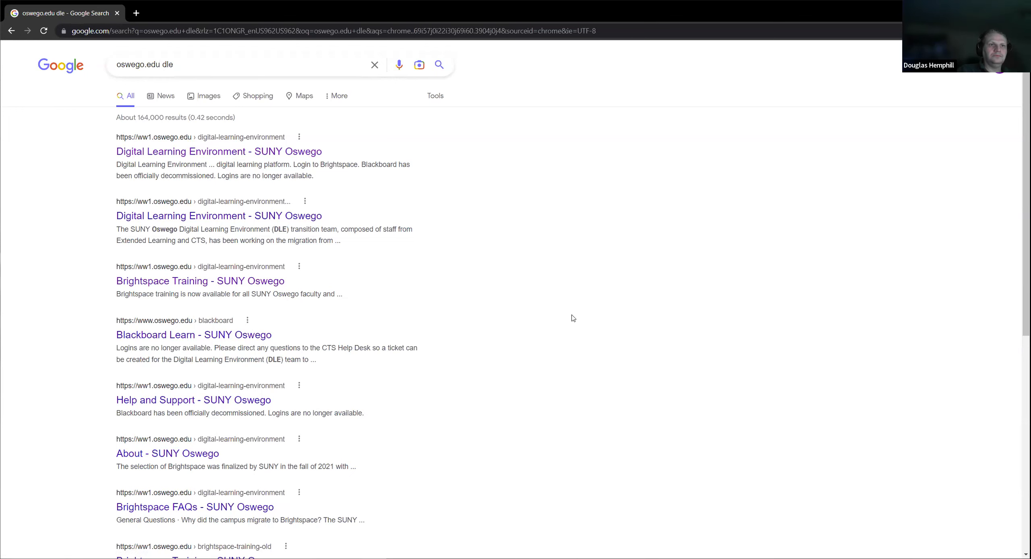
pyautogui.click(264, 156)
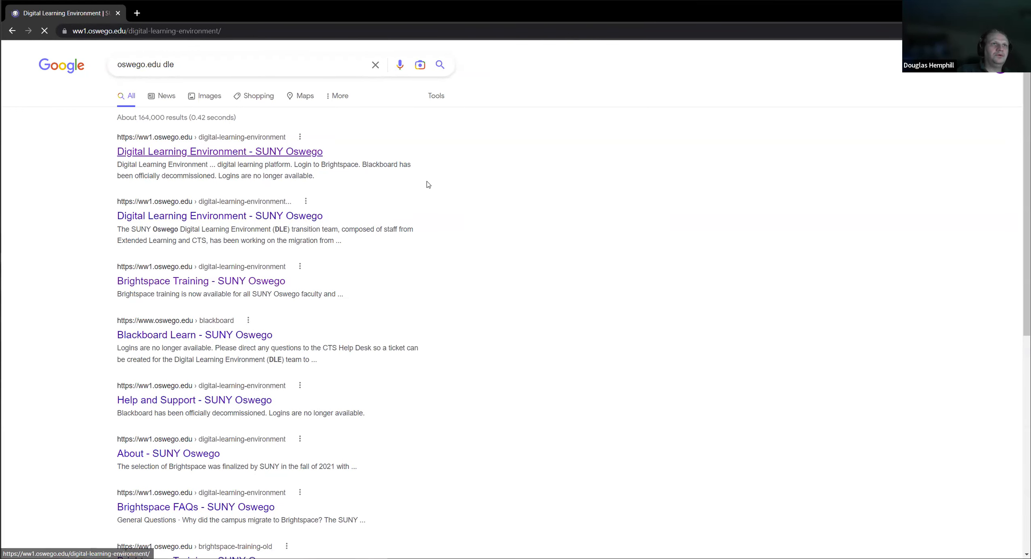
# Open the Brightspace Training page and review the employee training options and the Winter and Spring 2023 office hours.
pyautogui.scroll(-5, 427, 187)
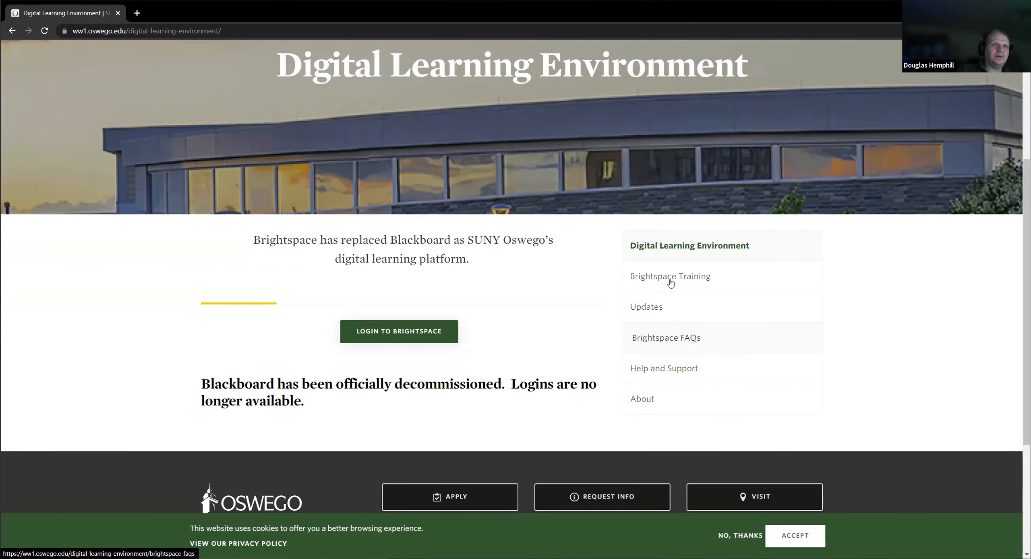
pyautogui.scroll(-10, 521, 296)
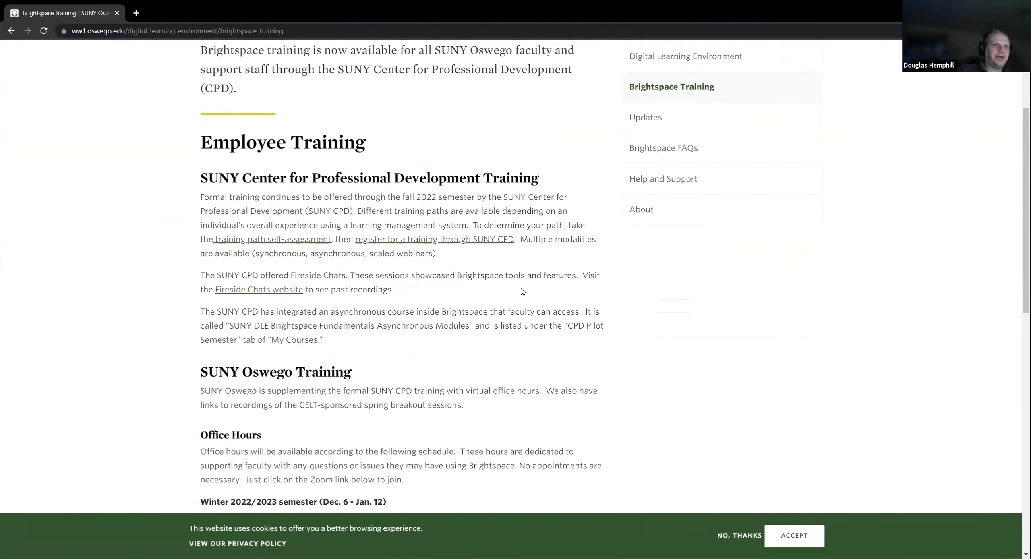
pyautogui.moveTo(198, 246); pyautogui.dragTo(322, 420)
pyautogui.click(398, 451)
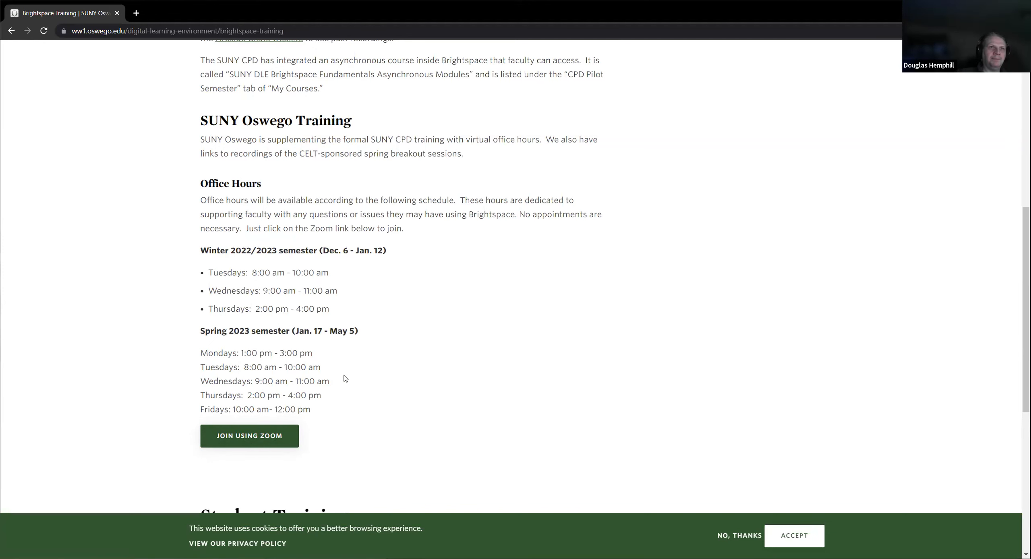
pyautogui.moveTo(299, 330); pyautogui.dragTo(322, 330)
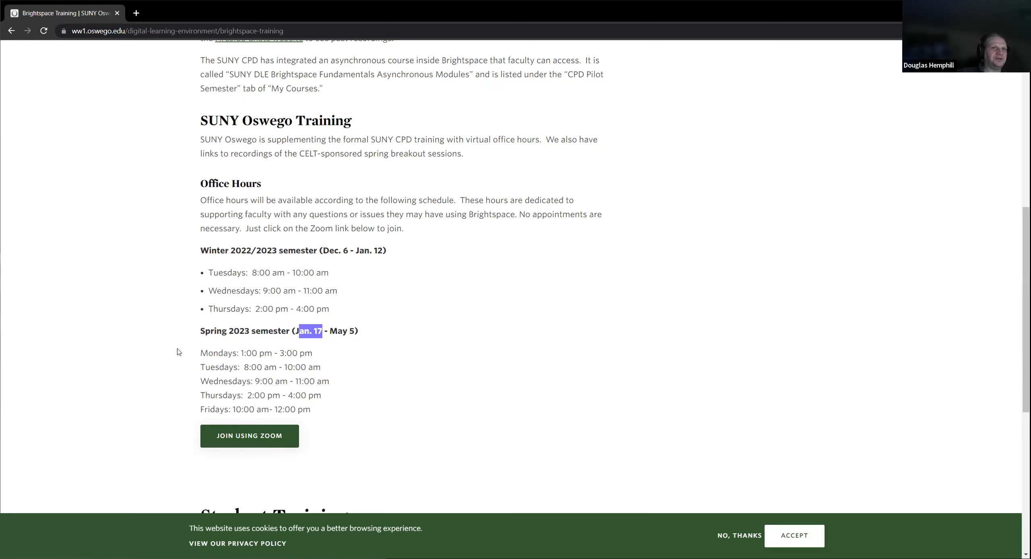
pyautogui.scroll(1, 593, 326)
# Return to the course's Import/Export/Copy Components page and open the SUNY Helpdesk site from the course help links.
pyautogui.click(12, 31)
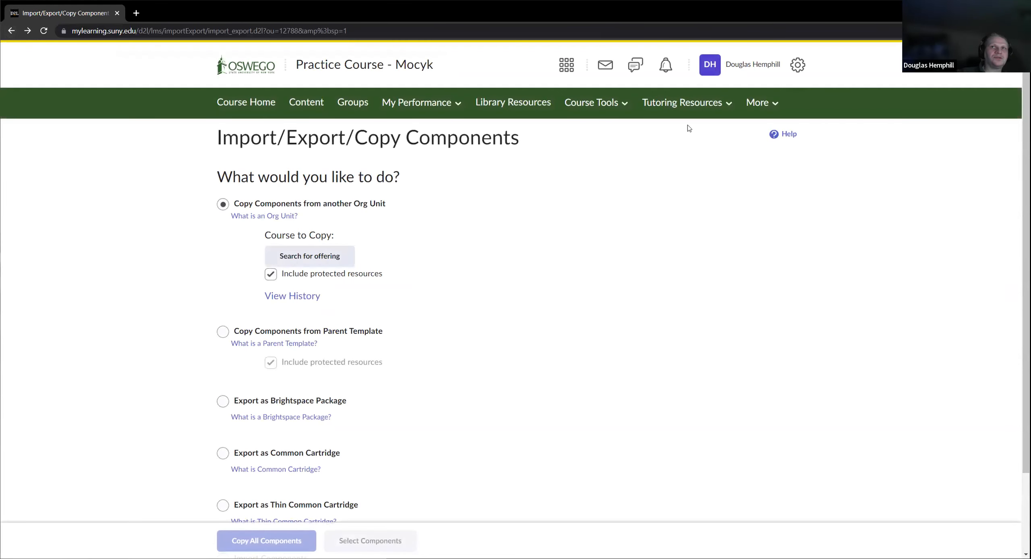
pyautogui.click(768, 109)
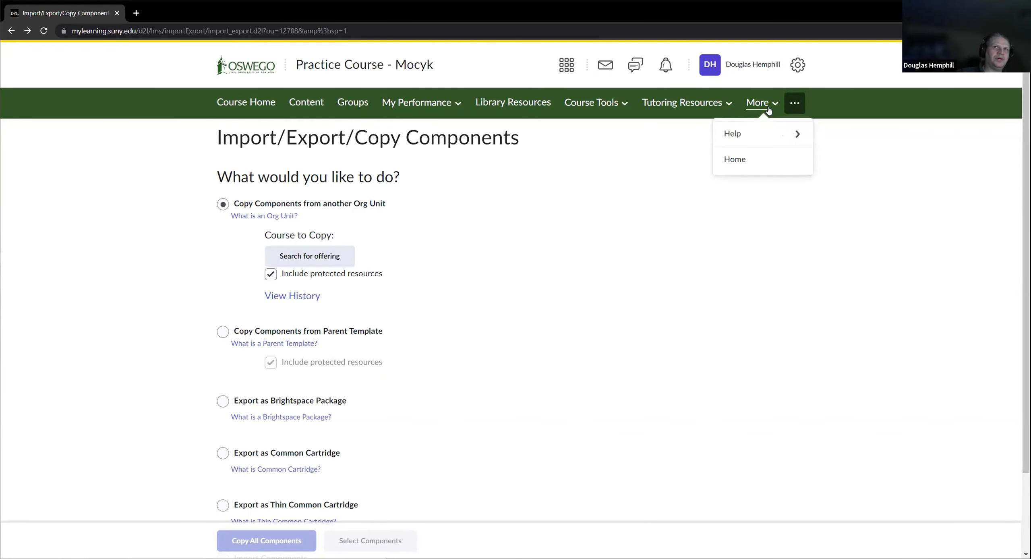
pyautogui.click(745, 138)
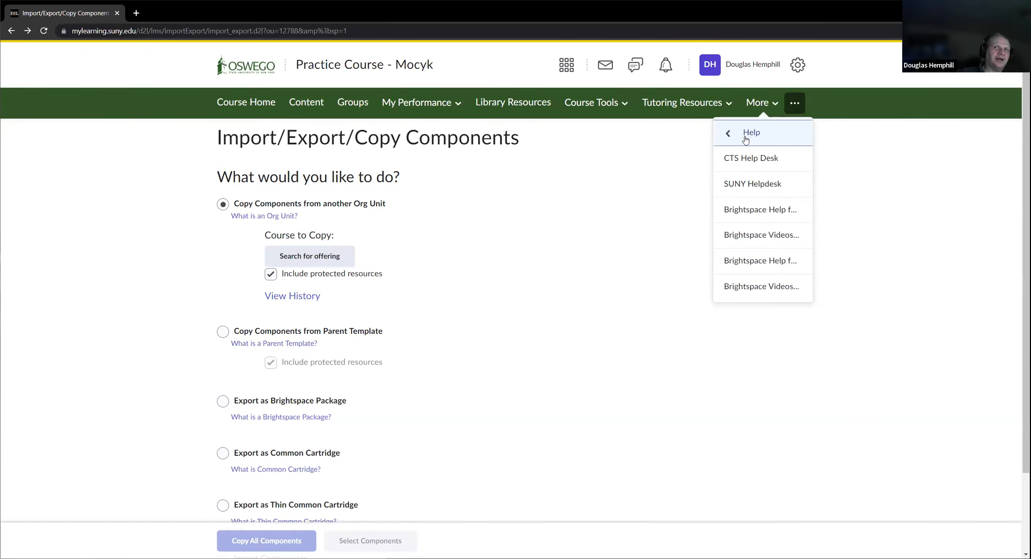
pyautogui.click(756, 186)
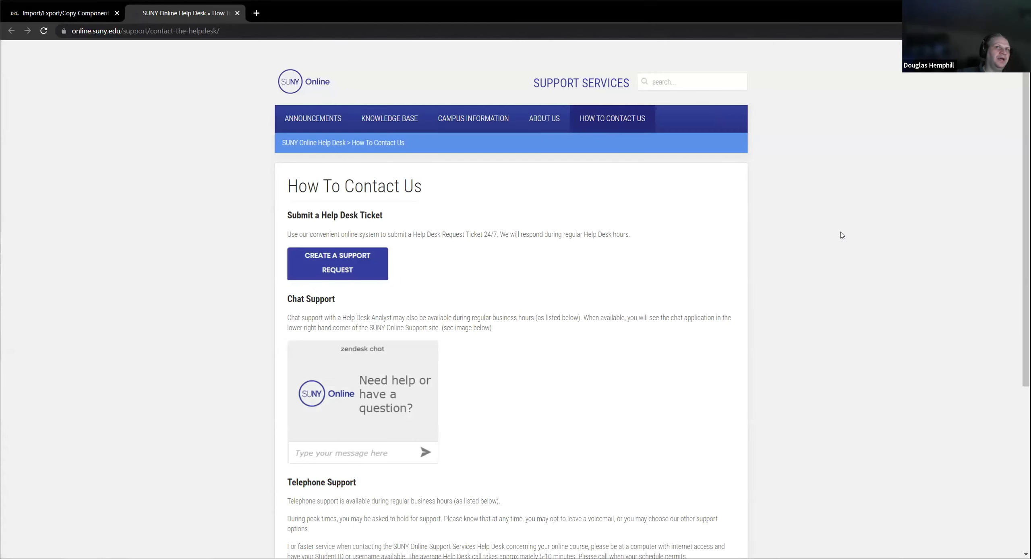
# Examine the ticket, chat, telephone and hours information on the How To Contact Us page, and close the page.
pyautogui.scroll(-3, 655, 178)
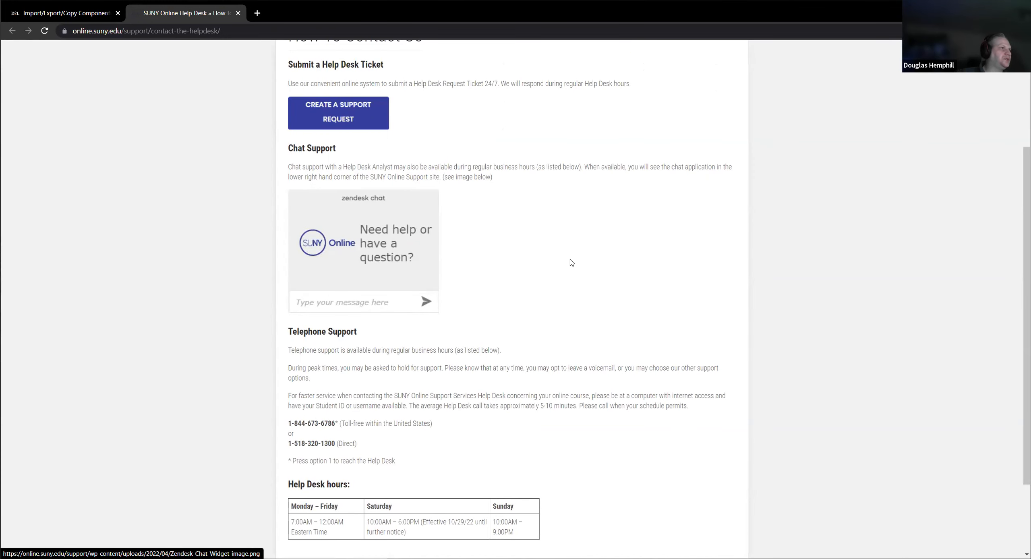
pyautogui.scroll(3, 572, 262)
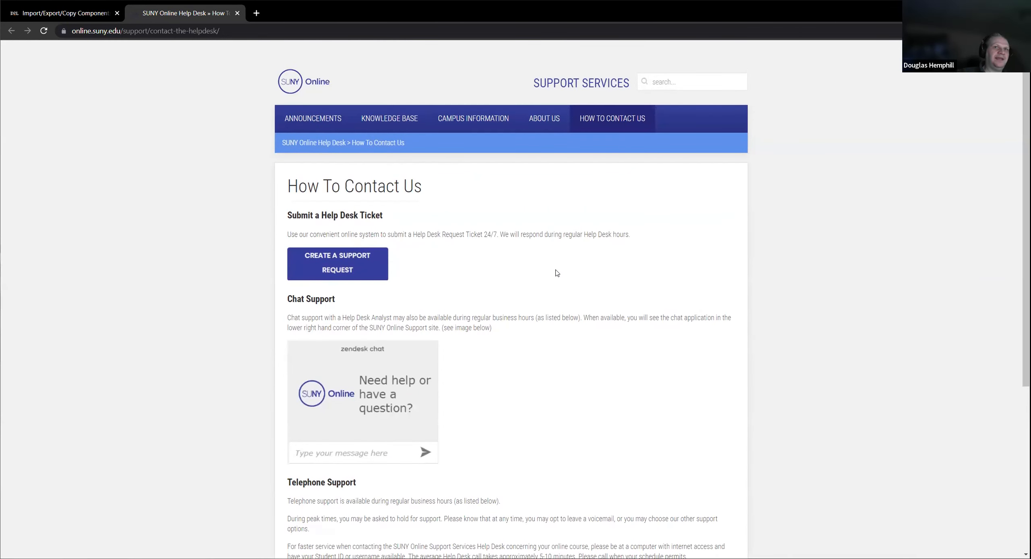
pyautogui.scroll(-4, 557, 272)
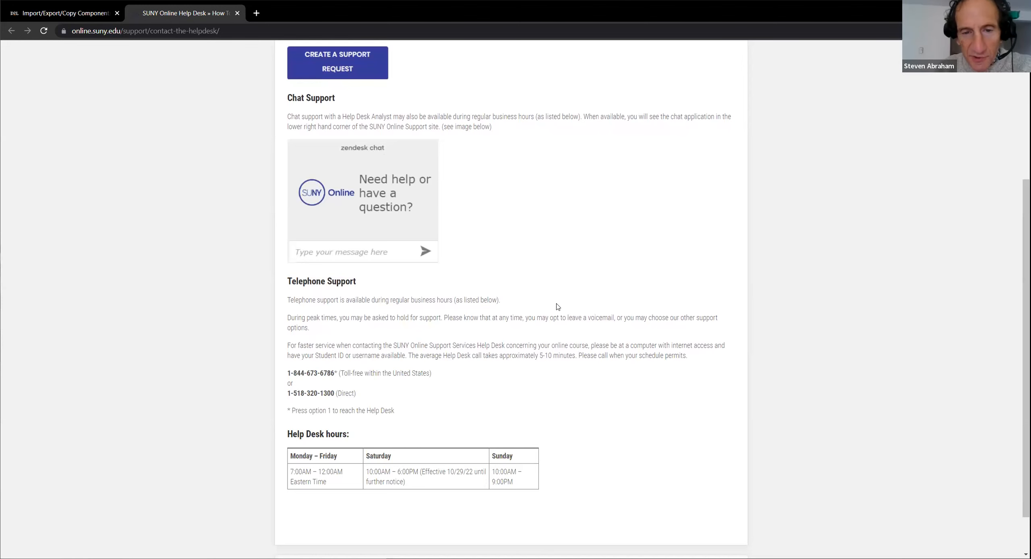
pyautogui.scroll(5, 519, 430)
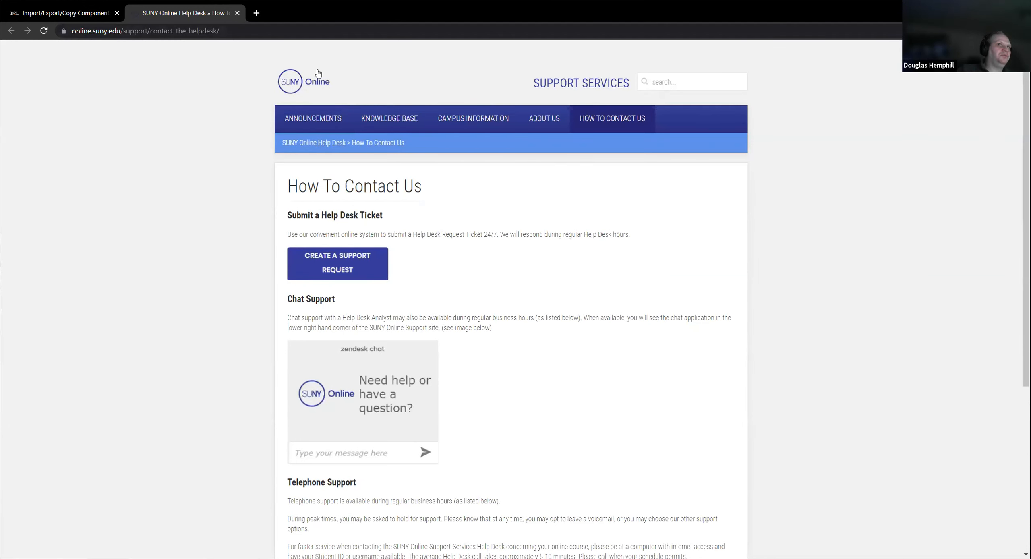
pyautogui.click(238, 14)
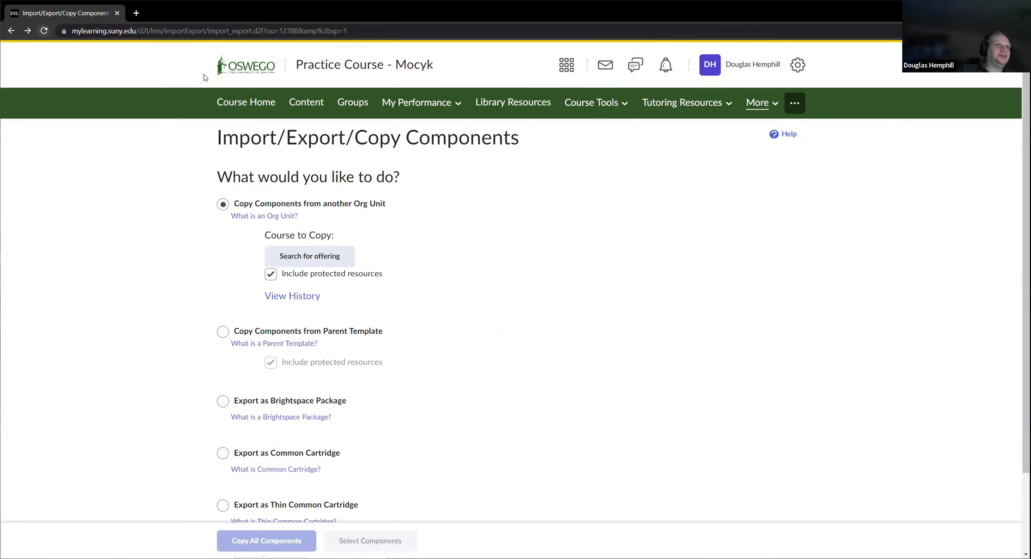
# Review the help desk, Brightspace help and Brightspace video links offered in the course's help resources.
pyautogui.click(757, 104)
pyautogui.click(749, 135)
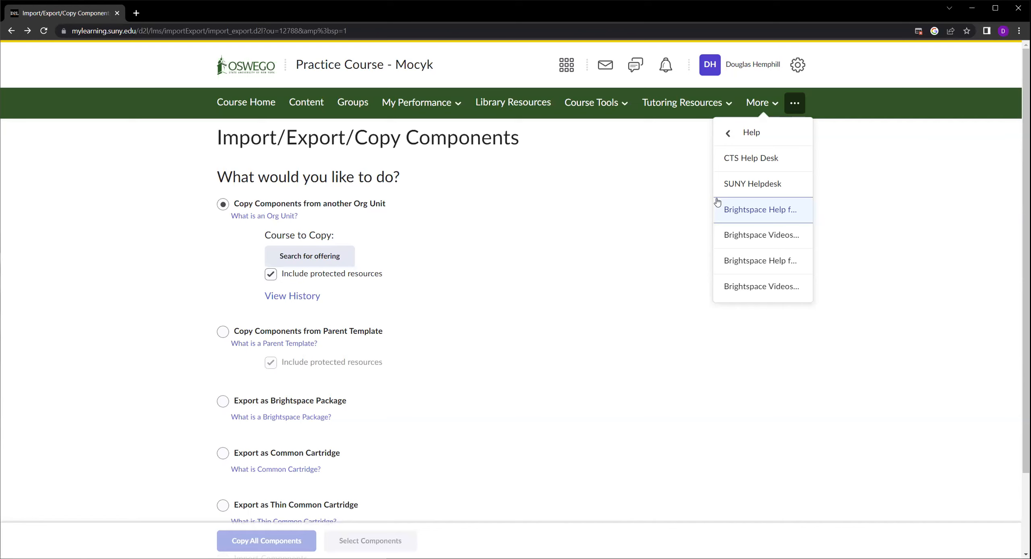
pyautogui.click(763, 76)
pyautogui.click(738, 298)
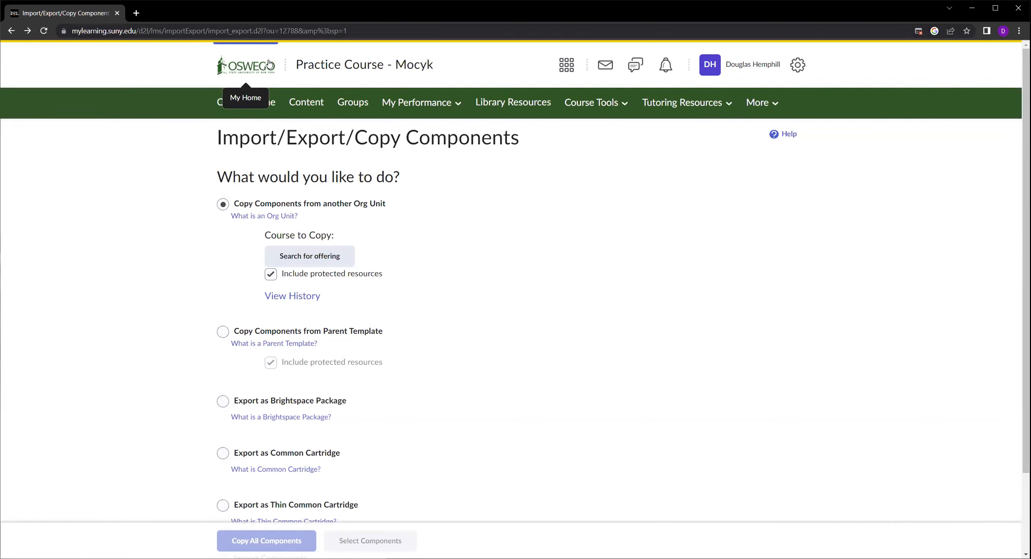
# Go to the SUNY Oswego homepage and review the links under Brightspace Resources and Oswego Resources.
pyautogui.click(248, 75)
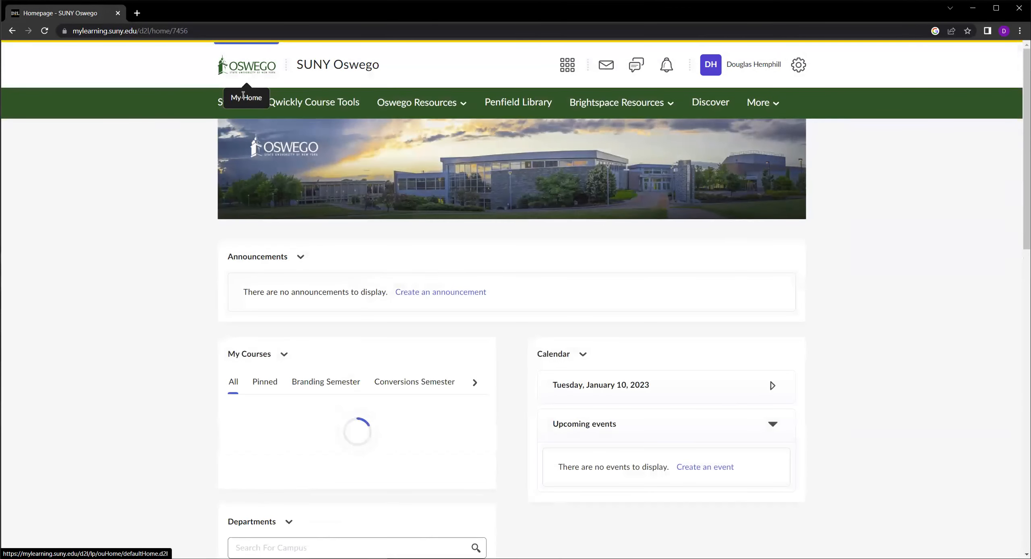
pyautogui.click(613, 107)
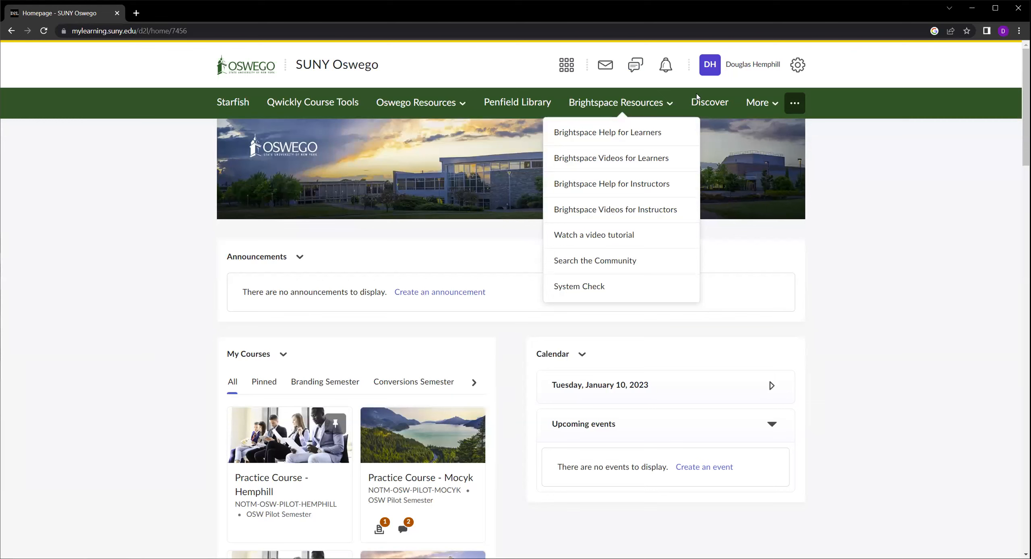
pyautogui.click(443, 106)
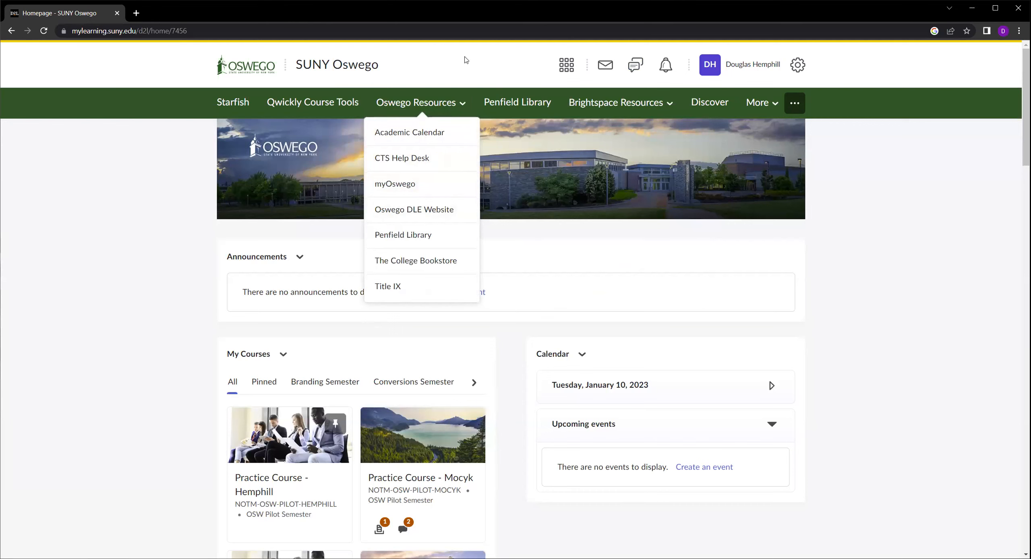
pyautogui.click(524, 207)
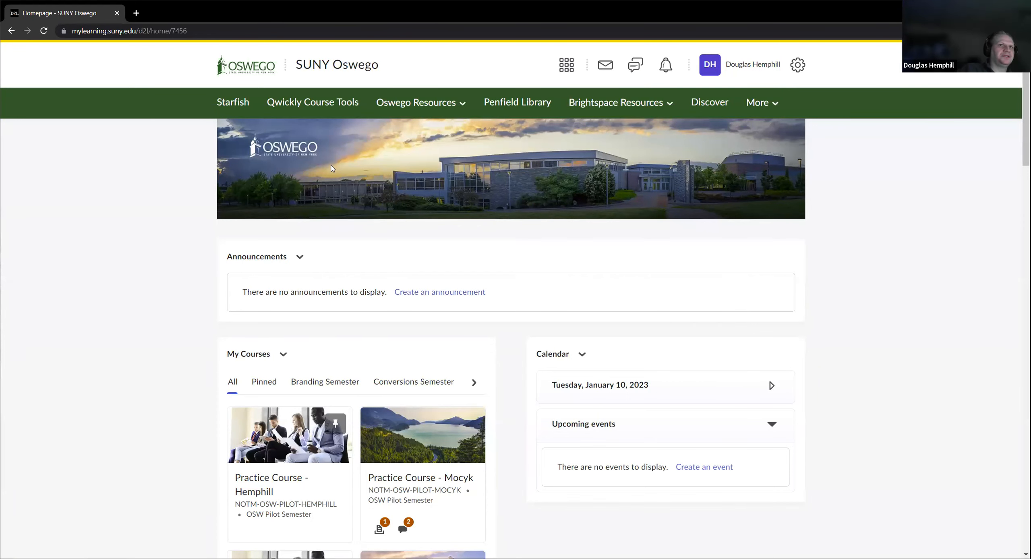
# Open the pinned OSW Pilot Semester practice course from My Courses.
pyautogui.click(258, 486)
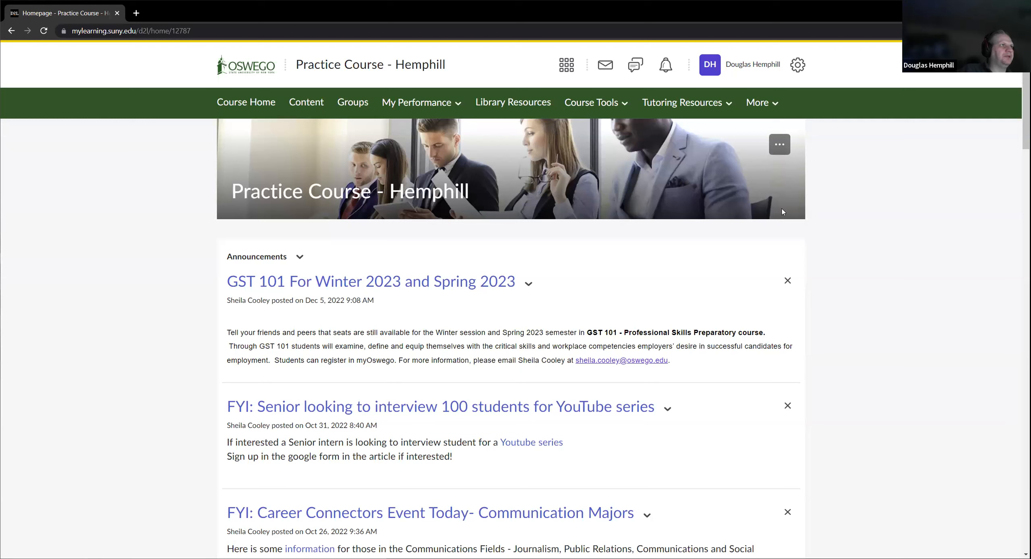
pyautogui.rightClick(663, 262)
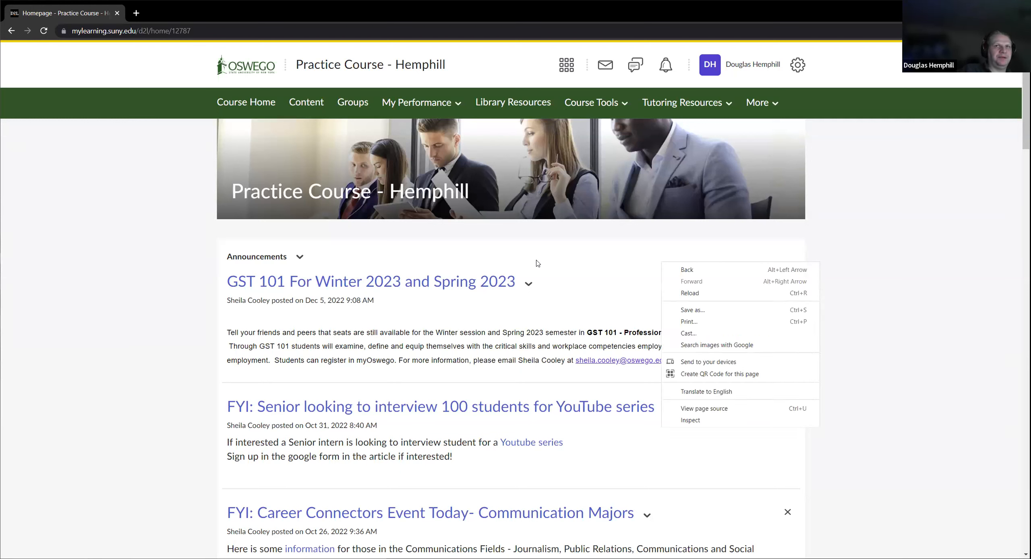